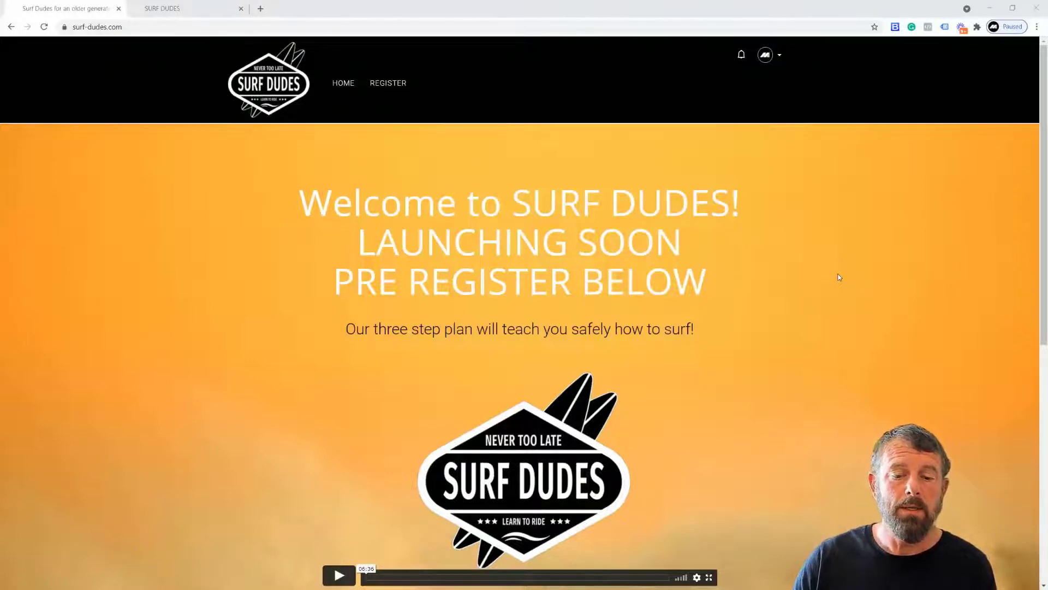
Examine the Surf Dudes landing page from header to footer, including its pre-launch registration popup
scroll(839, 277, down, 6)
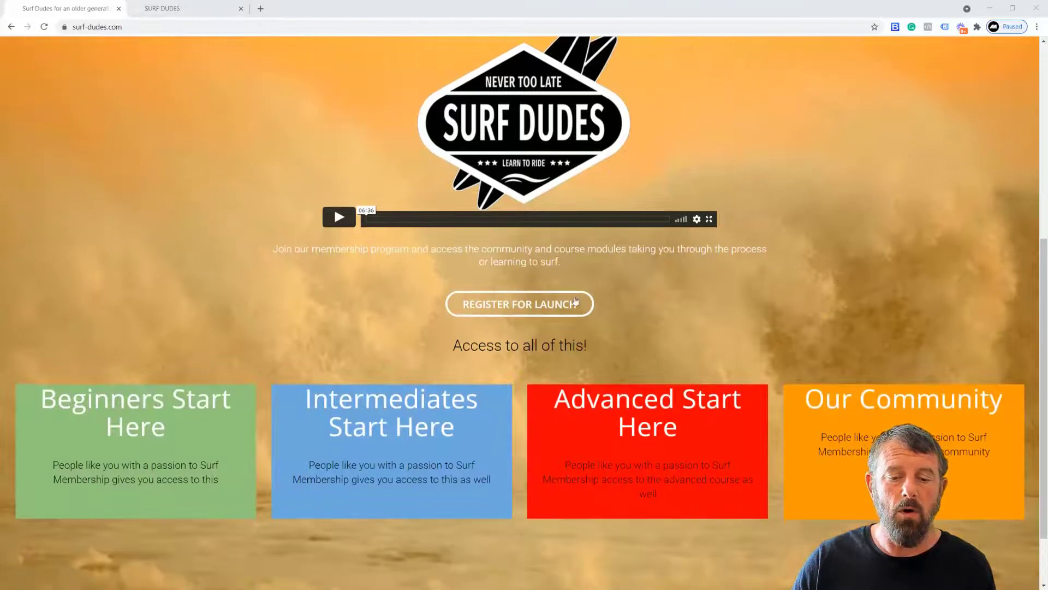
click(498, 307)
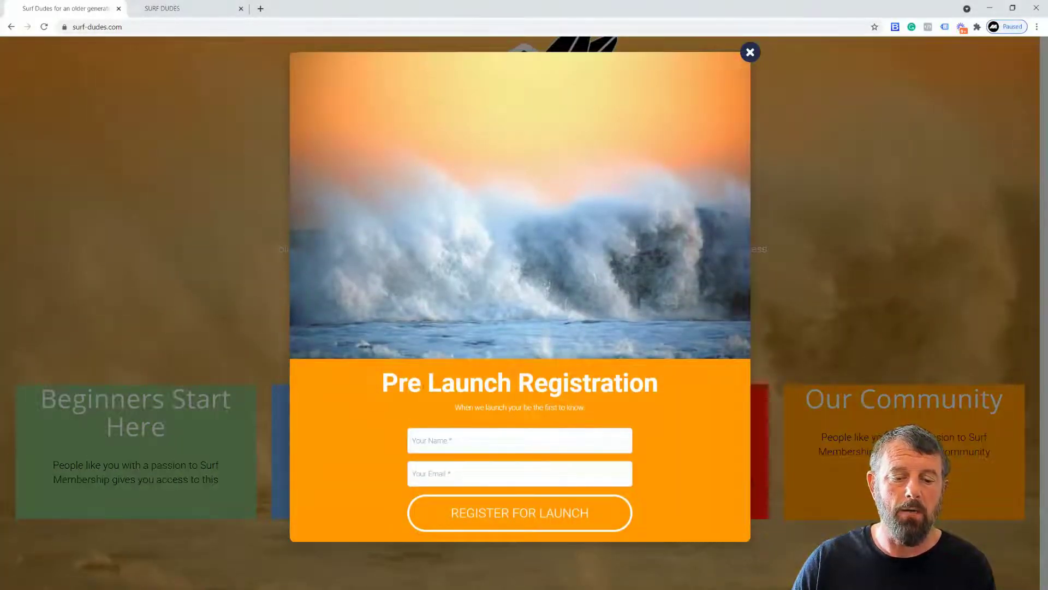
click(749, 53)
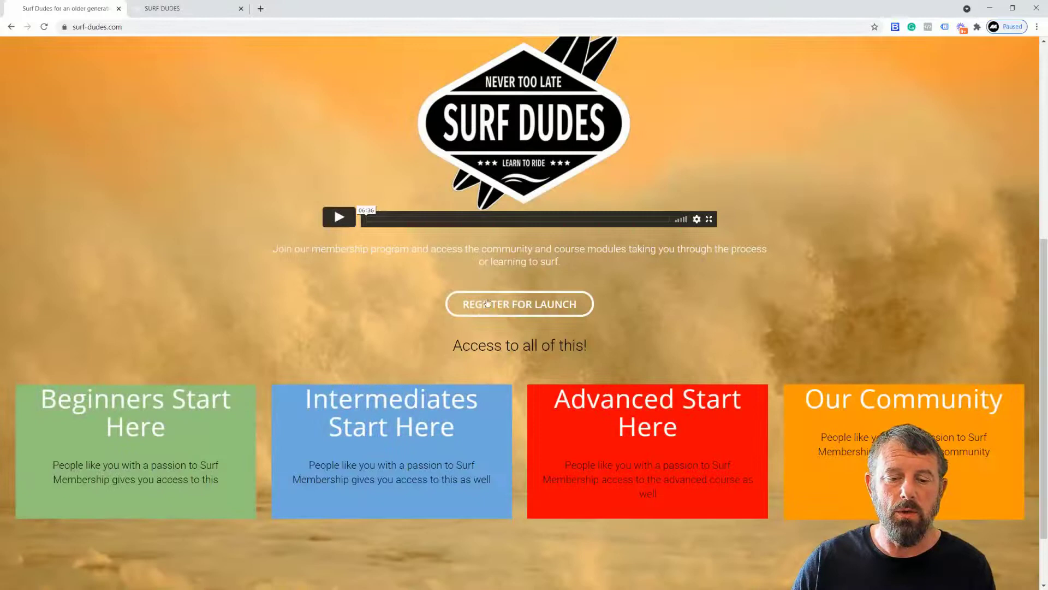
scroll(774, 311, up, 5)
scroll(774, 313, up, 1)
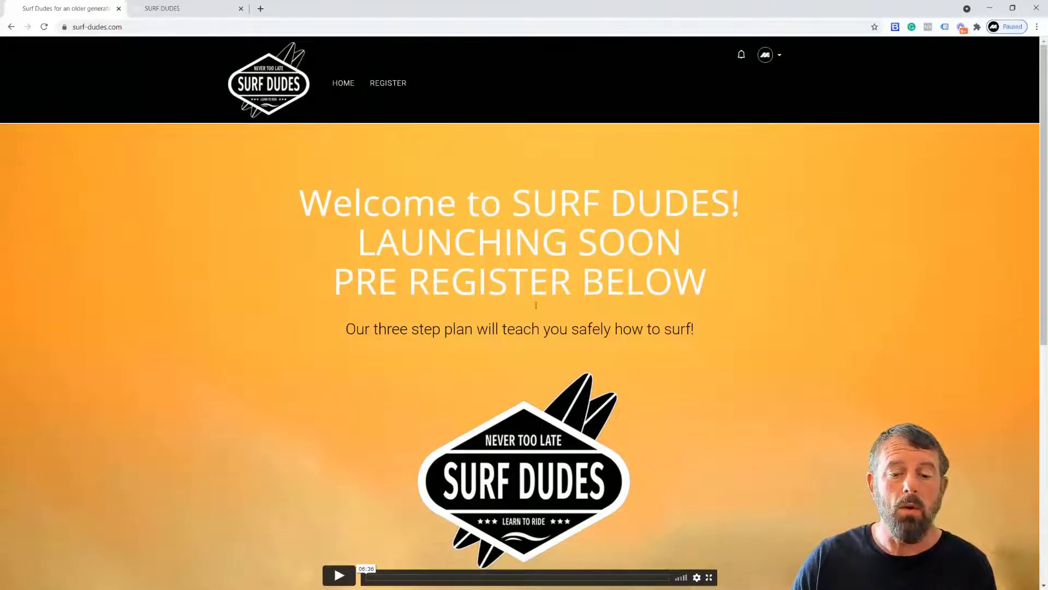
scroll(787, 304, down, 8)
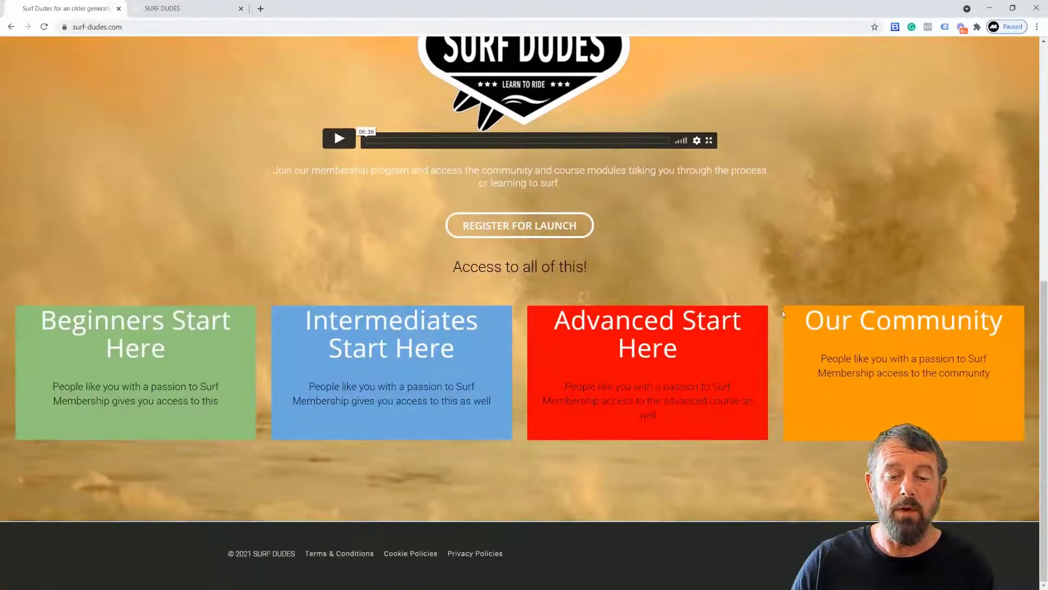
scroll(732, 252, up, 8)
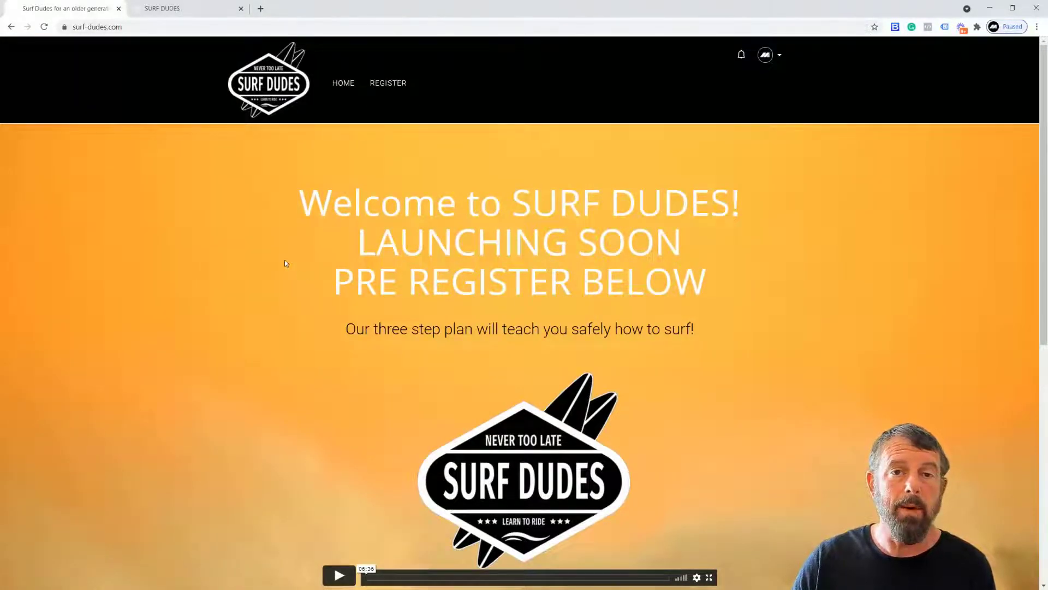
Switch to the Zenler admin and review the funnel pages of the Surf-Dudes Membership bundle
click(182, 11)
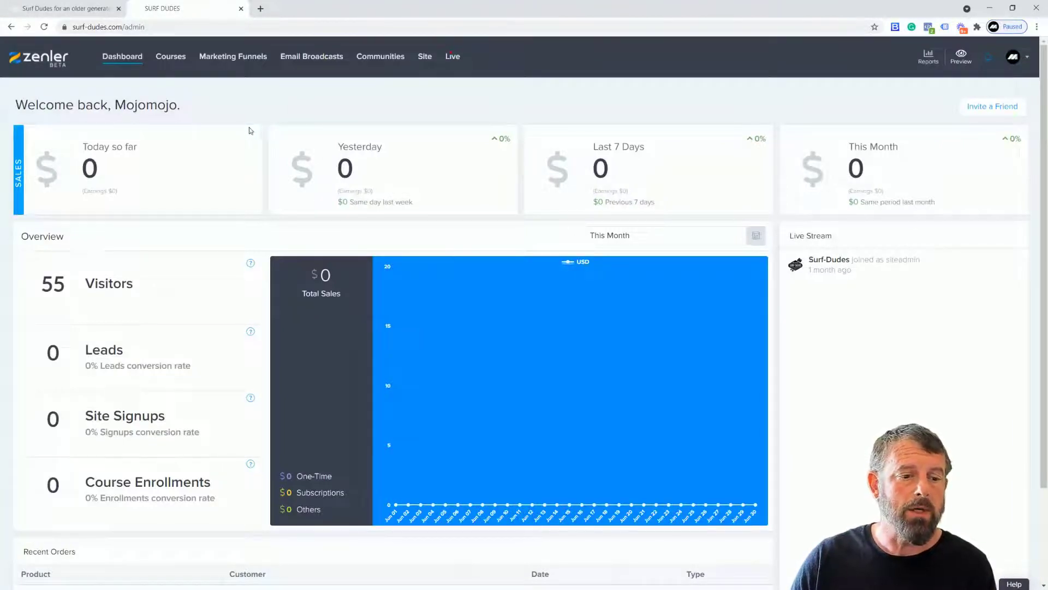
click(171, 58)
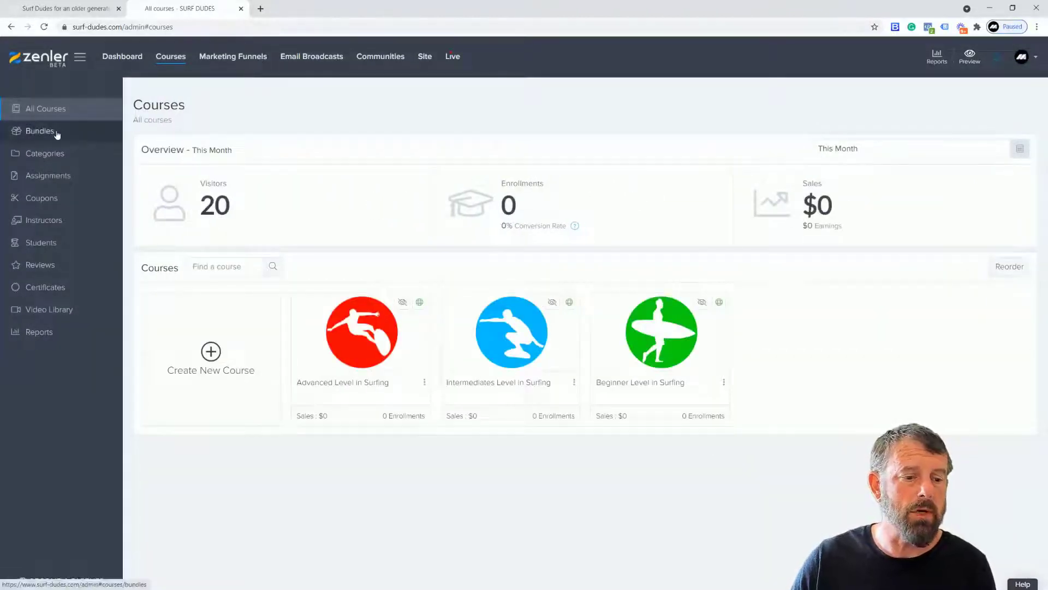
click(57, 134)
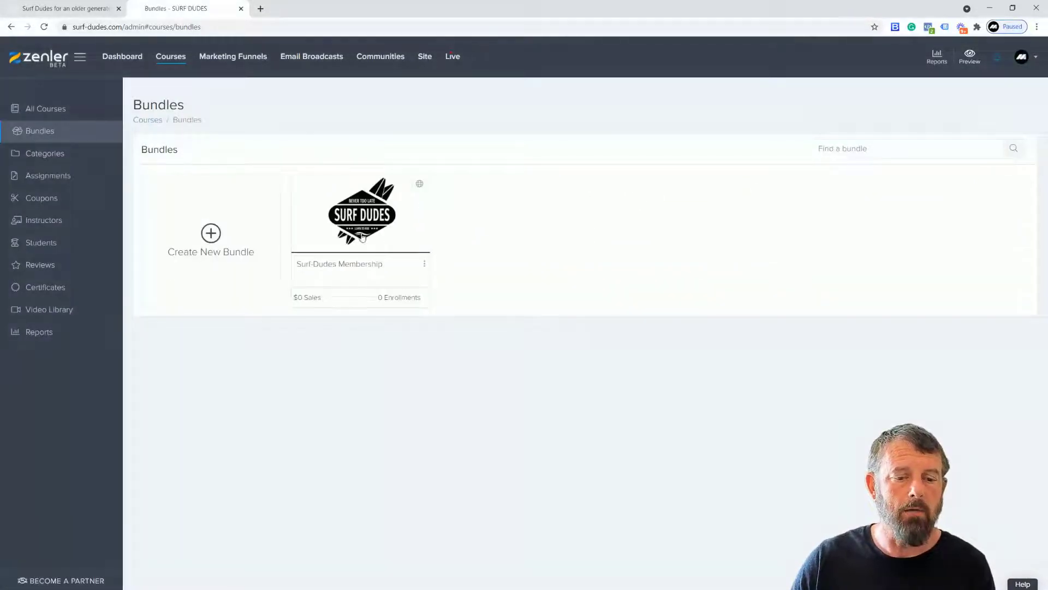
click(362, 234)
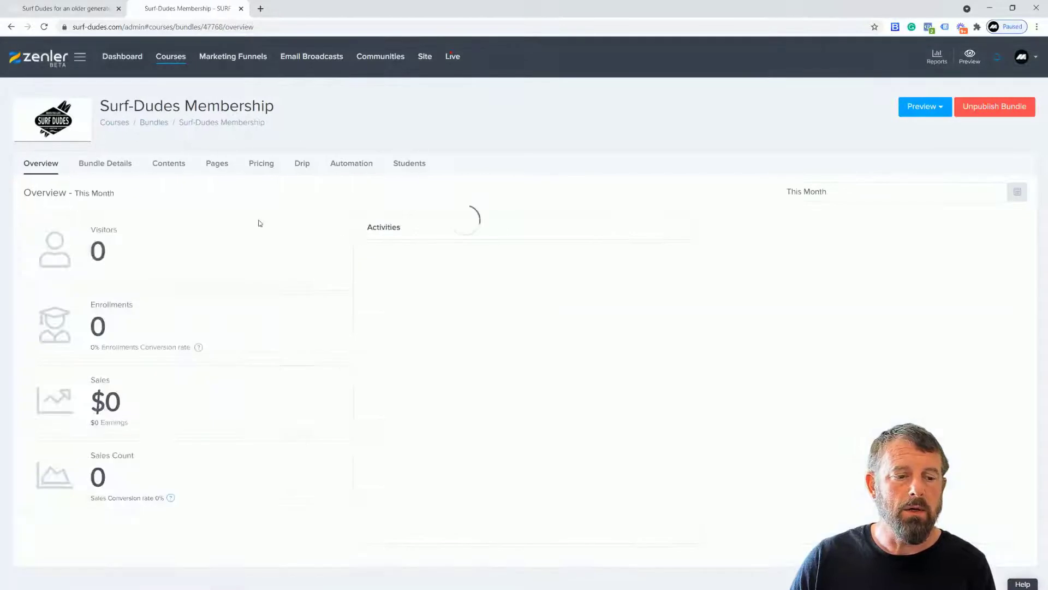
click(217, 165)
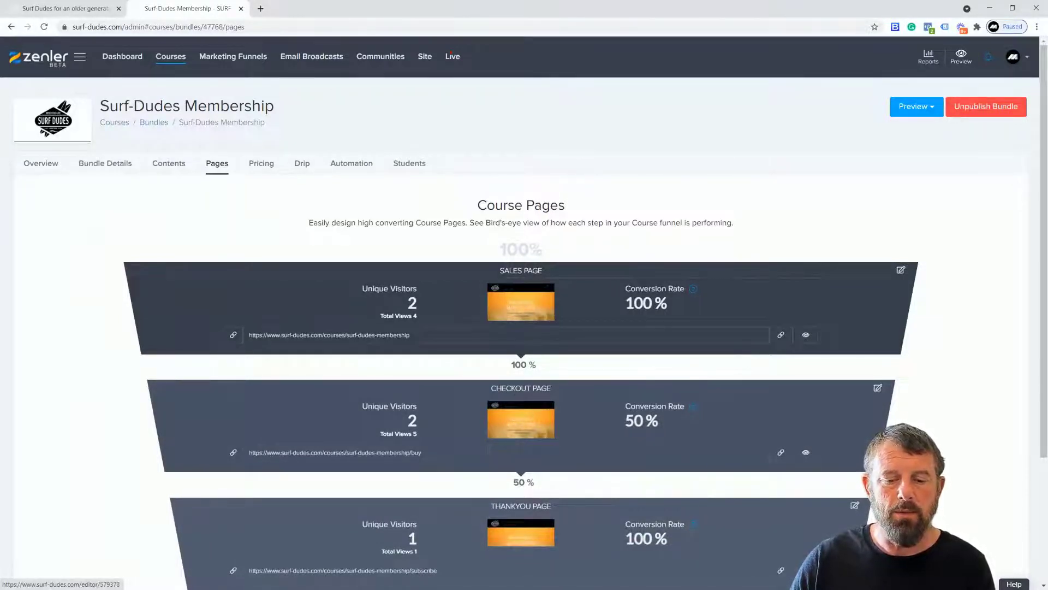
scroll(623, 418, down, 3)
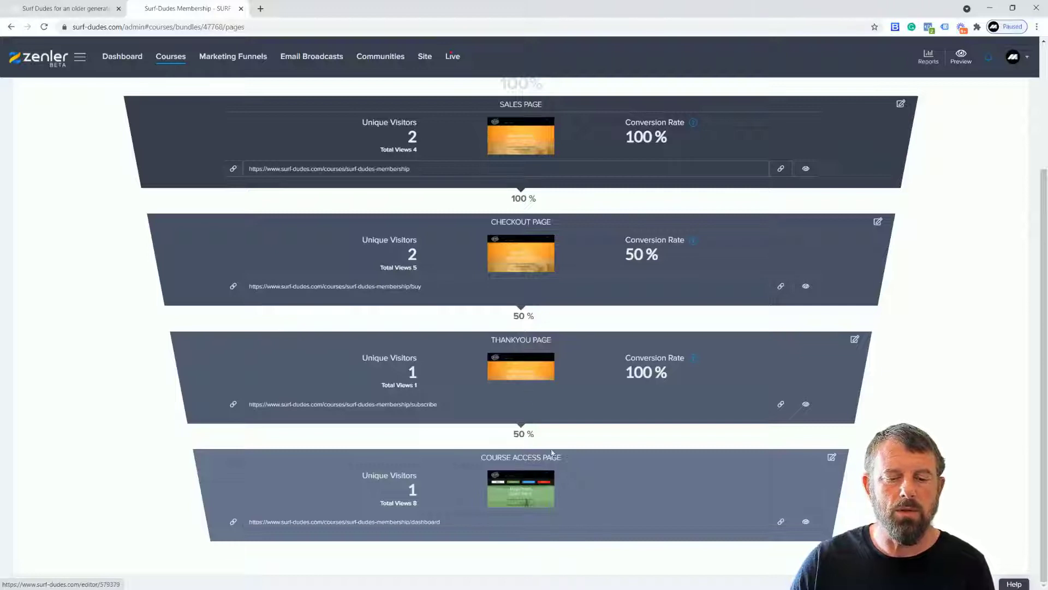
scroll(581, 443, up, 1)
scroll(581, 442, up, 3)
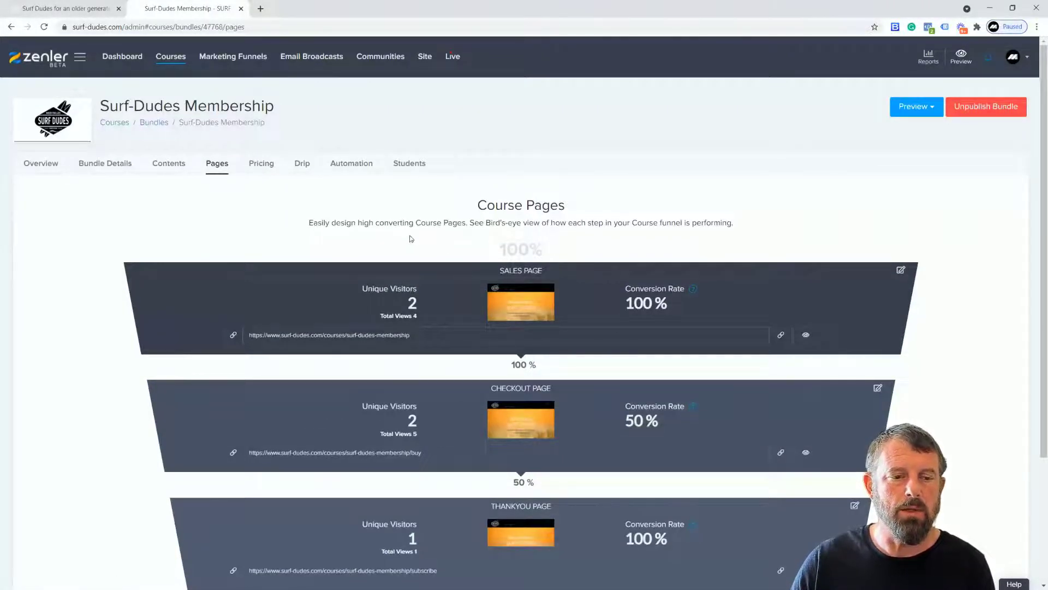
Start a new site page from the blank template, titled "CTA DEMO" with the page URL ending "cta"
click(425, 59)
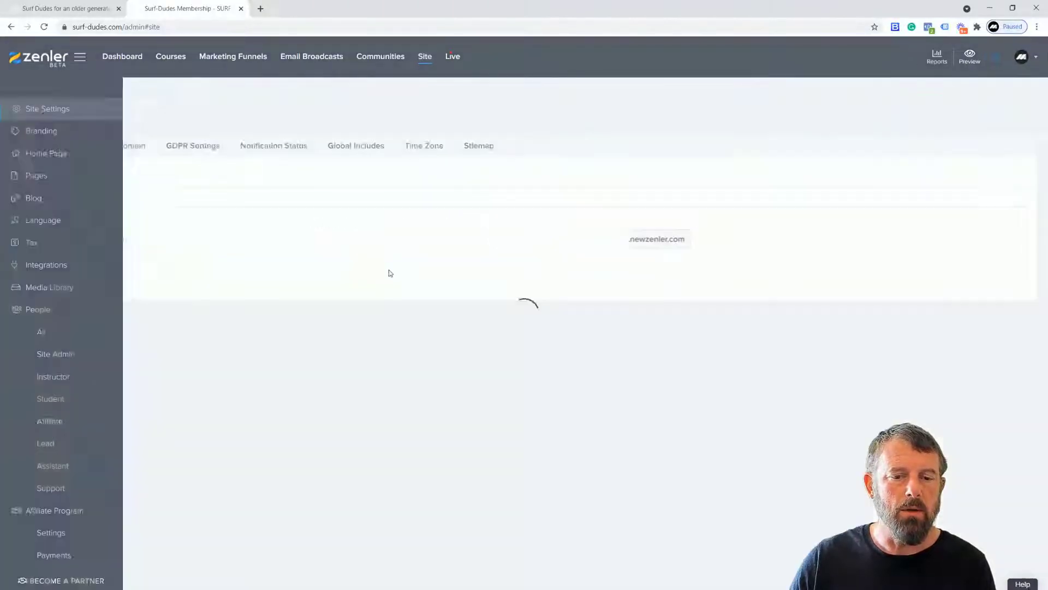
click(36, 175)
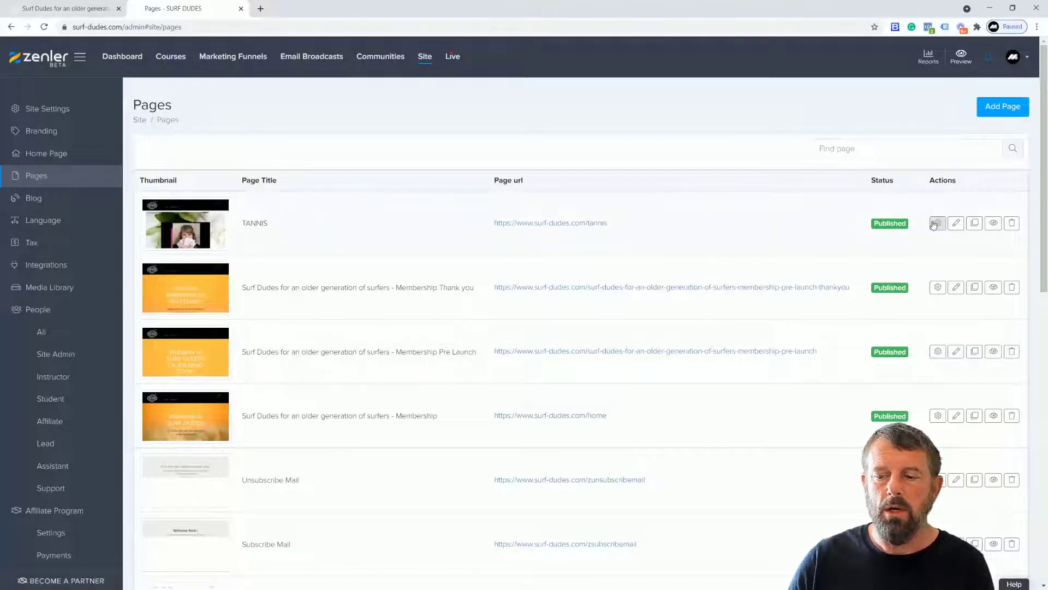
click(1003, 107)
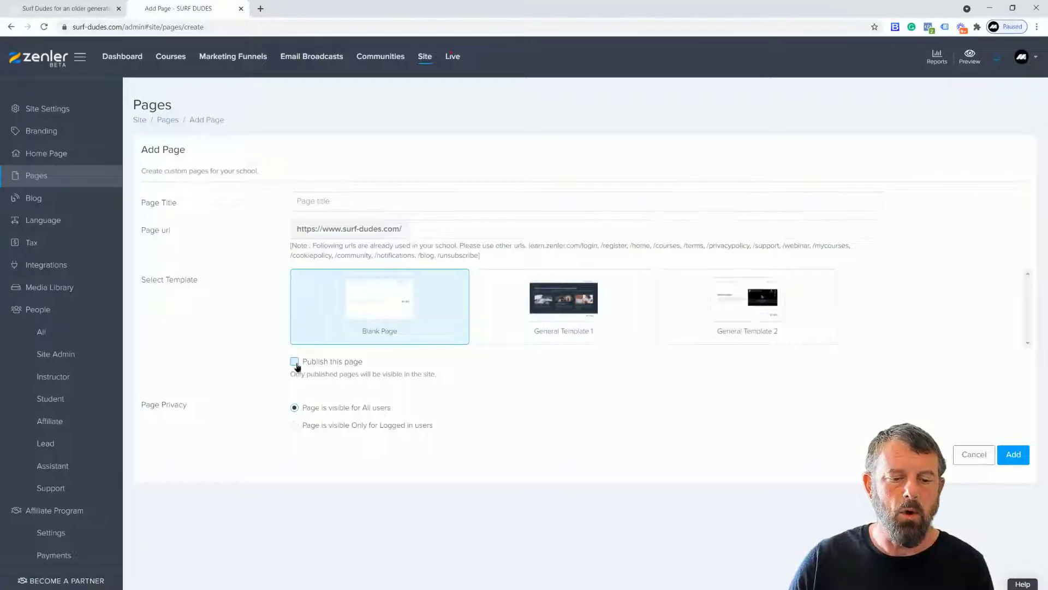
click(295, 363)
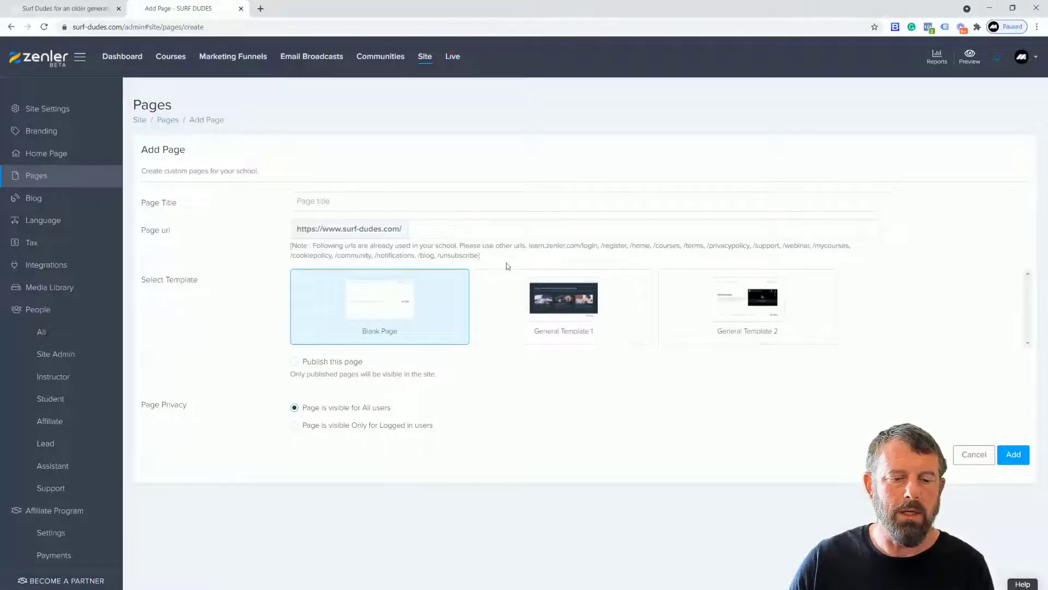
click(306, 201)
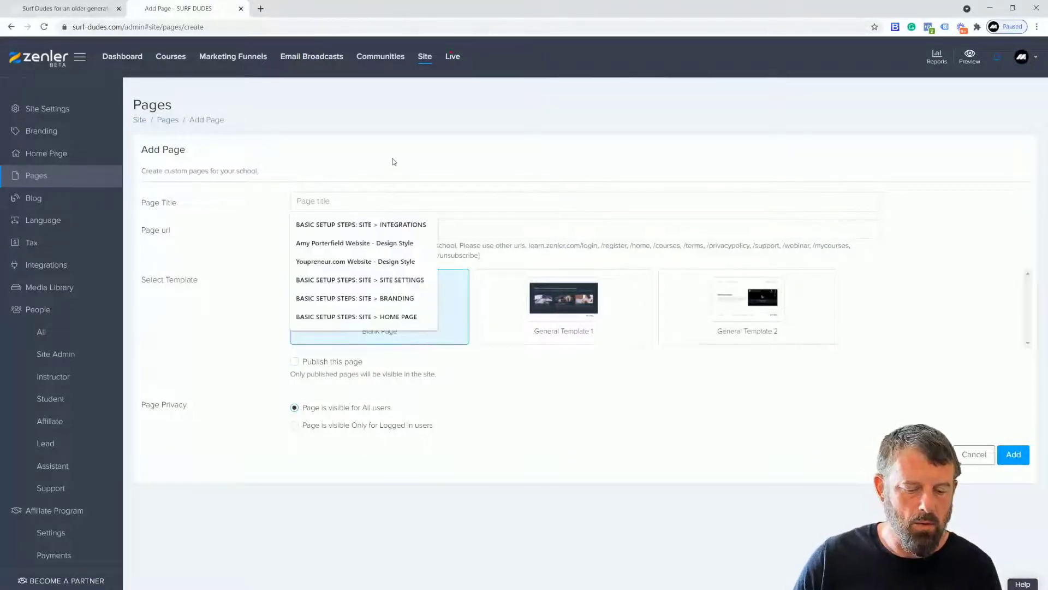
text(CTA DEMO)
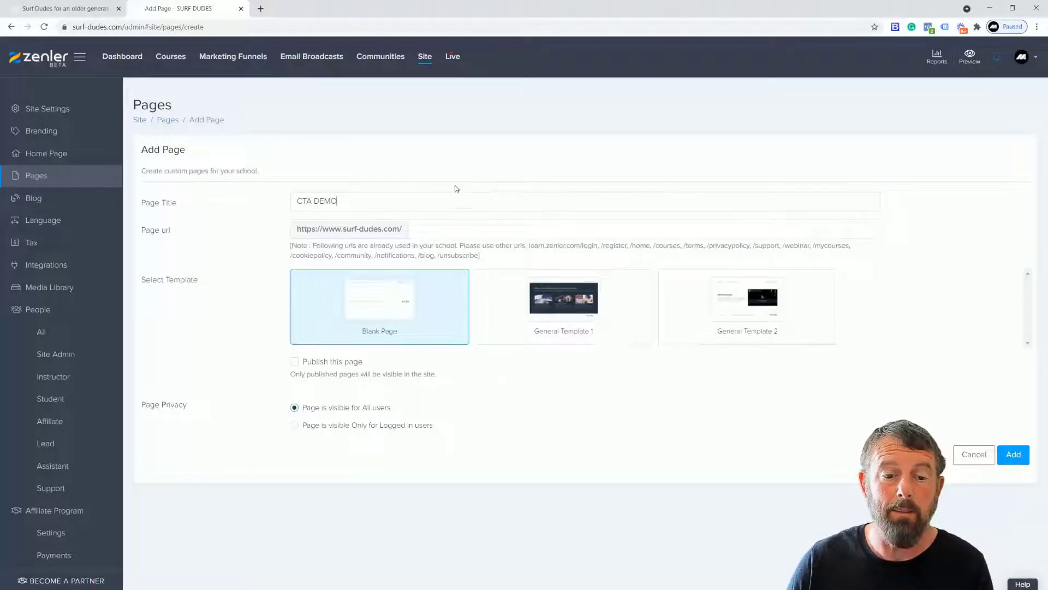
click(425, 229)
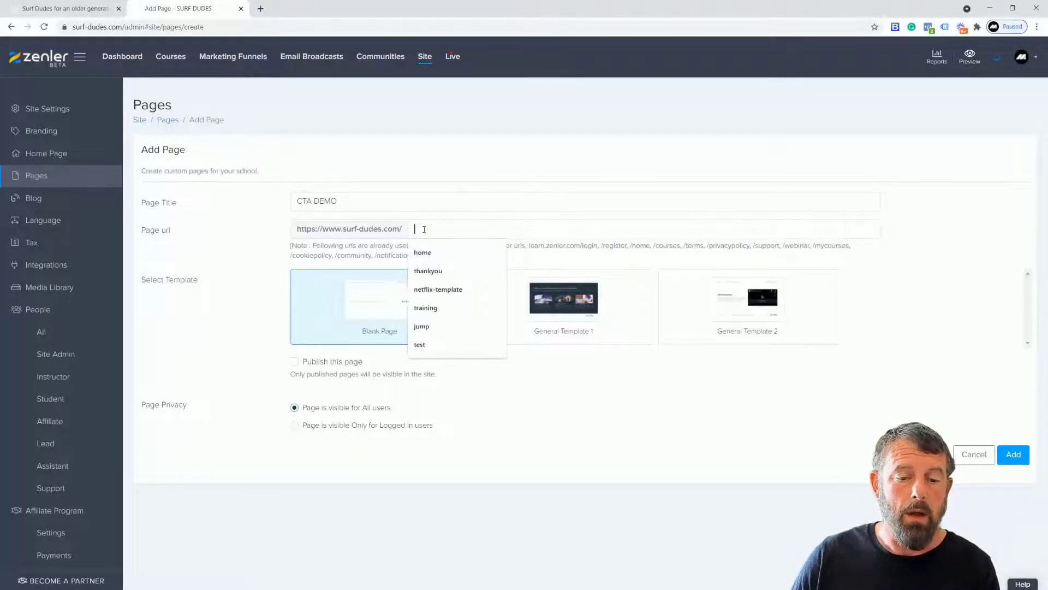
text(cta)
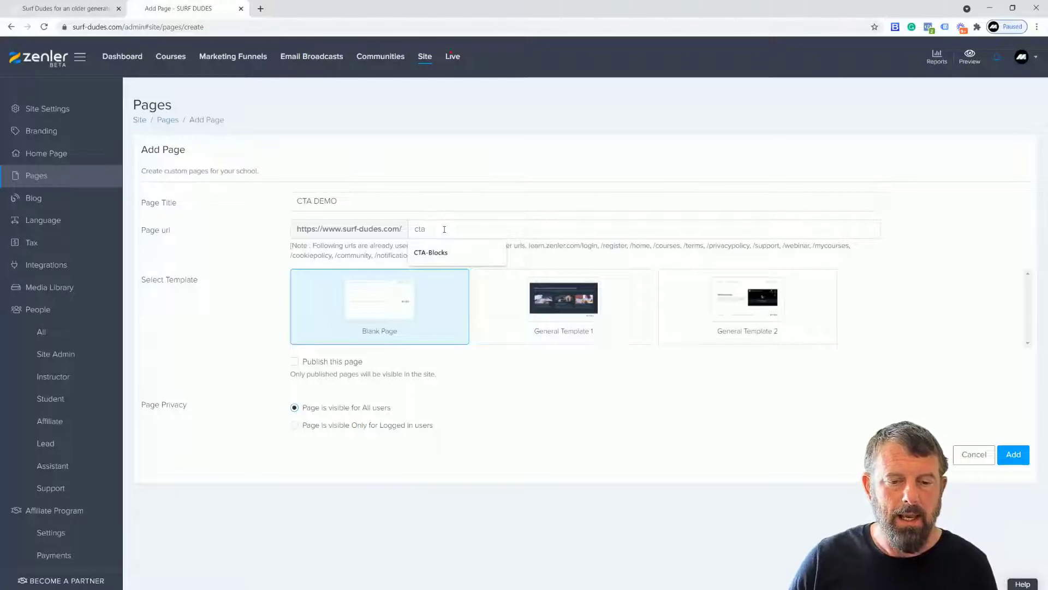
Change the new page's title to "CTA TEMPLATE" and add the page to the site
double_click(324, 201)
text(TEMAPLT)
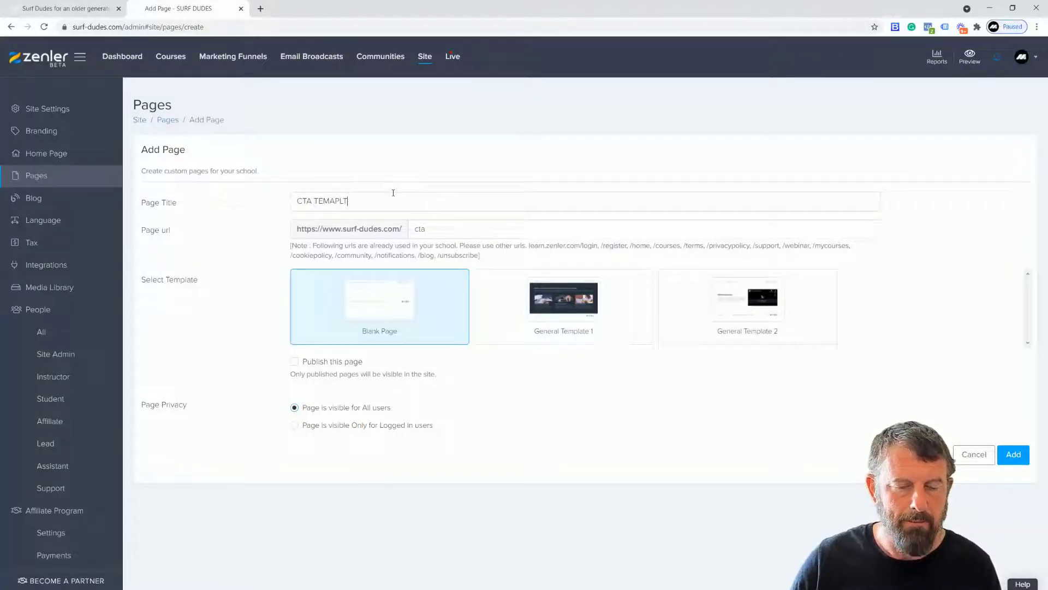
text(E)
drag(354, 200, 330, 201)
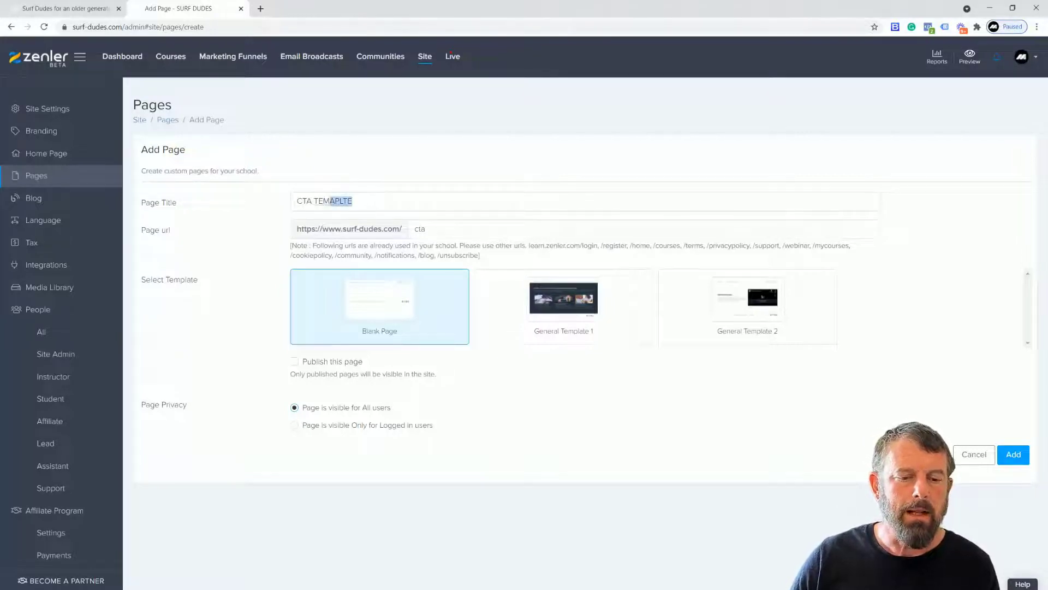
text(PLAT)
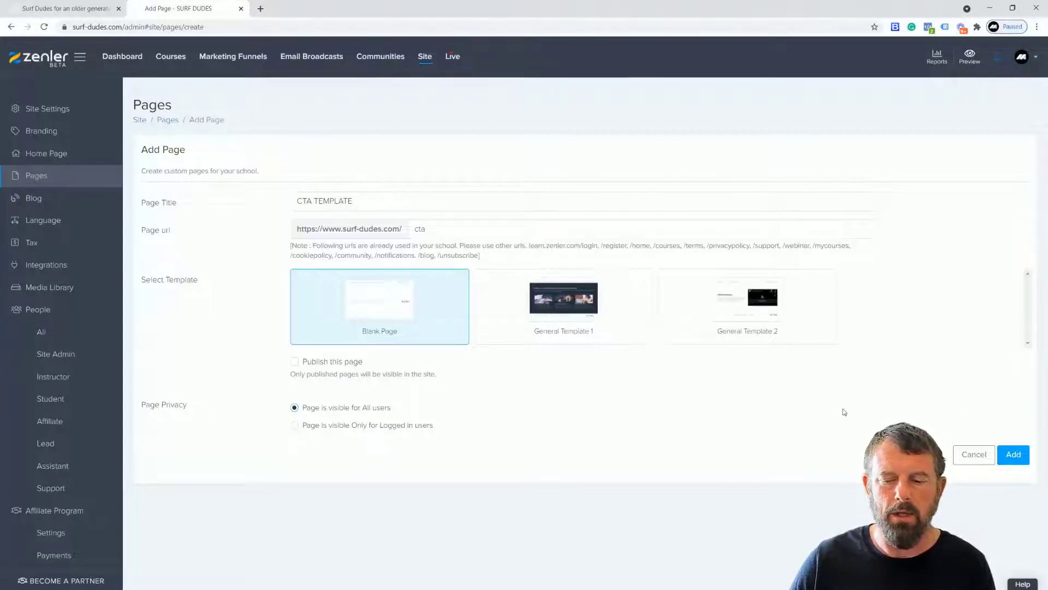
click(1011, 454)
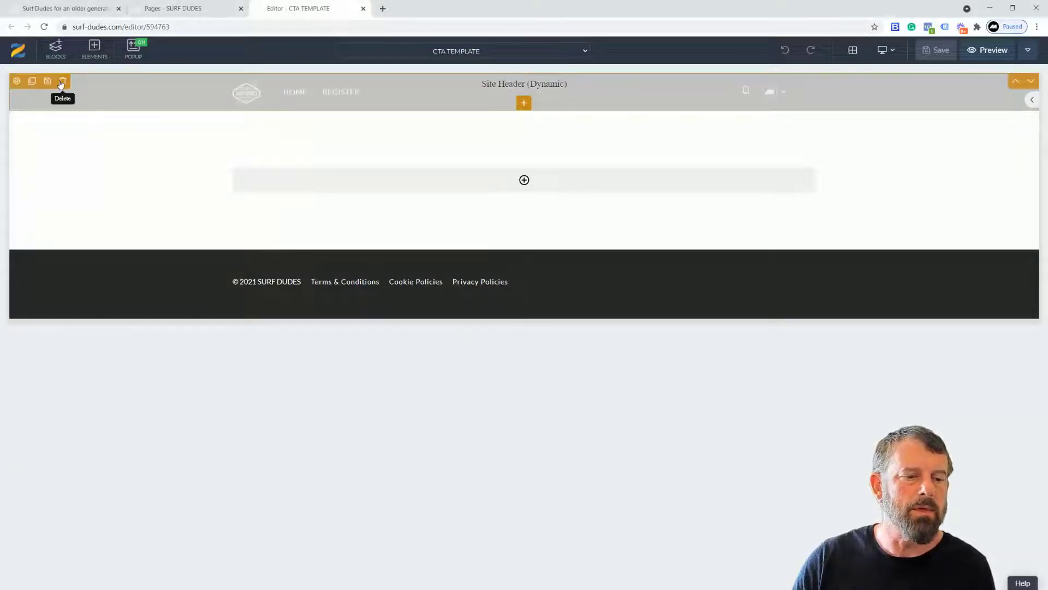
Delete the site header and footer blocks from the CTA TEMPLATE page
click(61, 80)
click(542, 149)
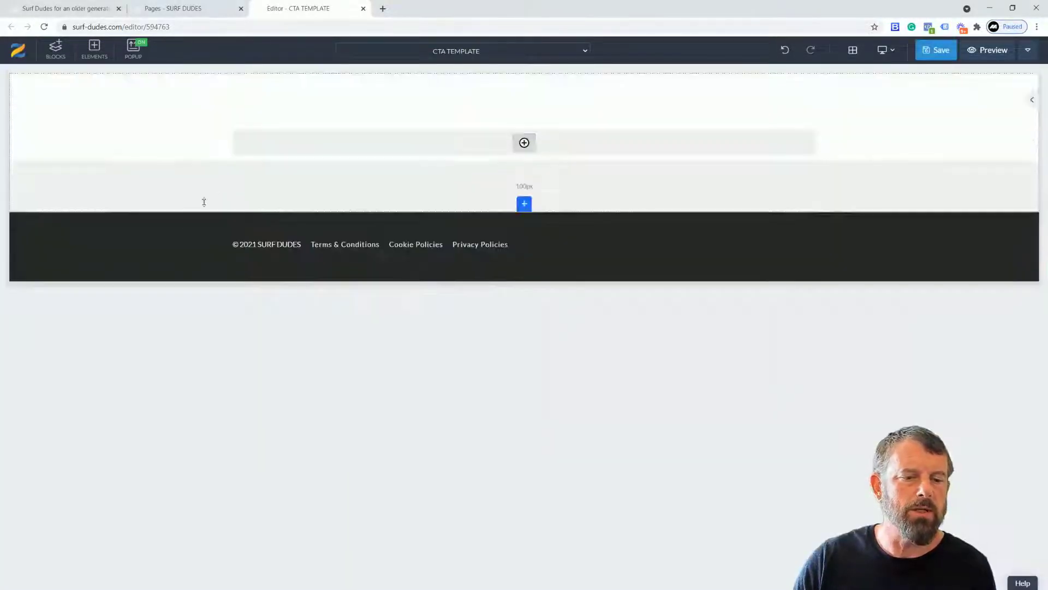
click(62, 220)
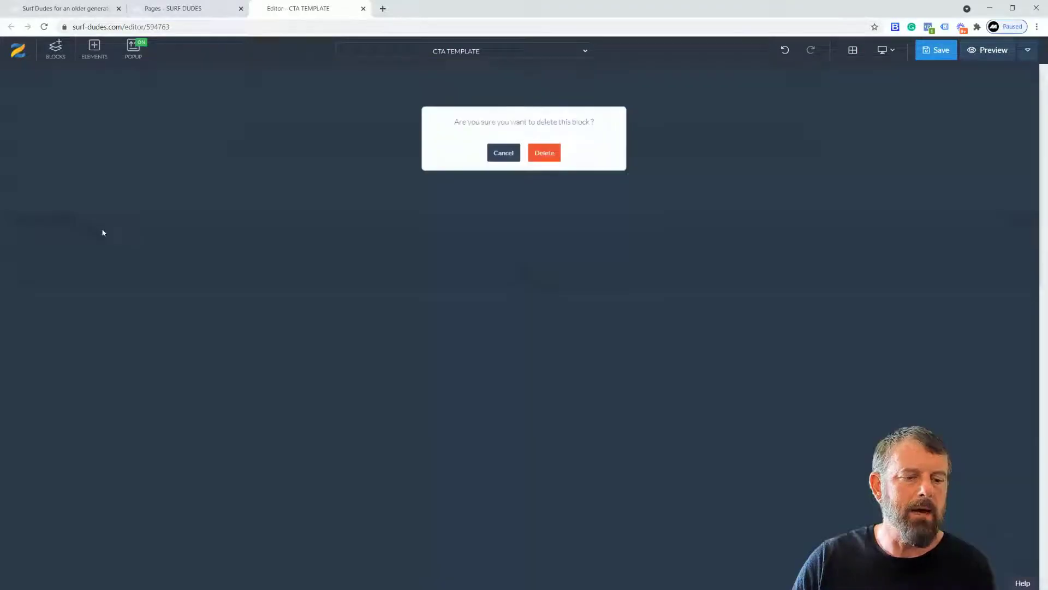
click(551, 163)
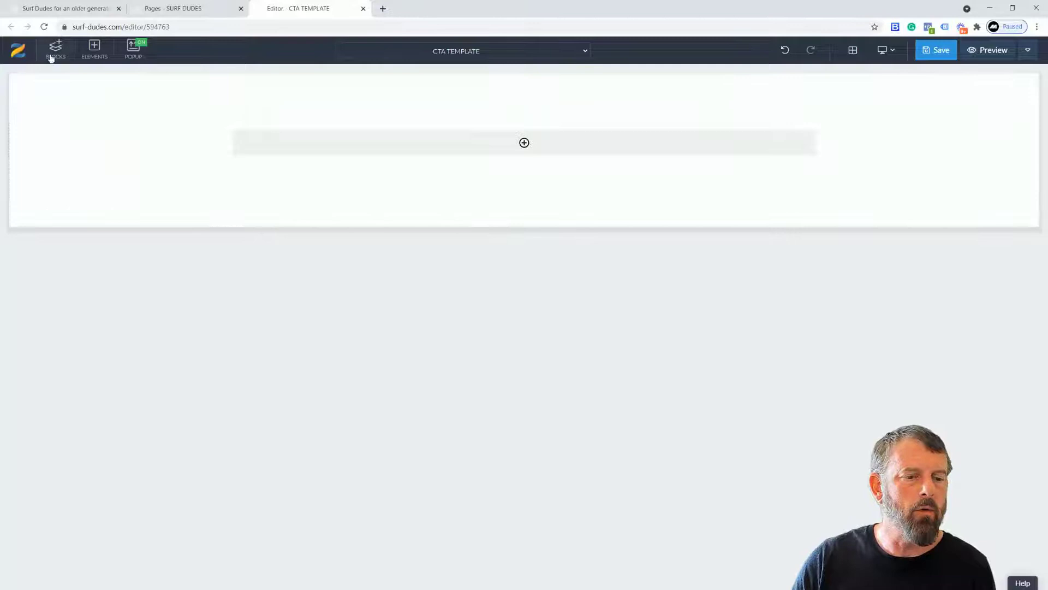
Add the "THIS IS A CREATIVE BUILDER" call-to-action block with the dark office photo below the empty block
click(51, 57)
click(85, 278)
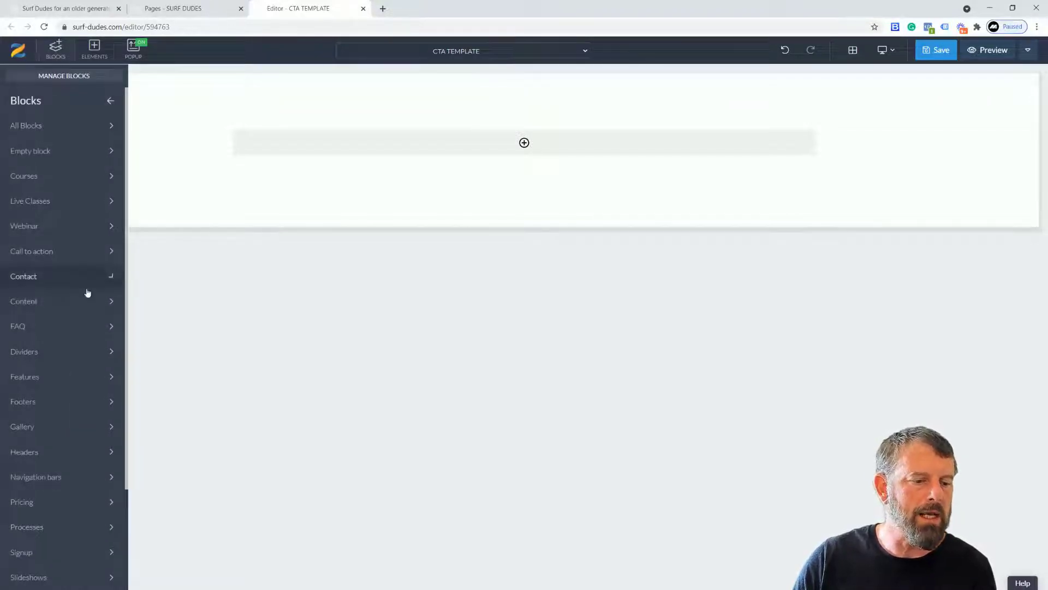
click(66, 251)
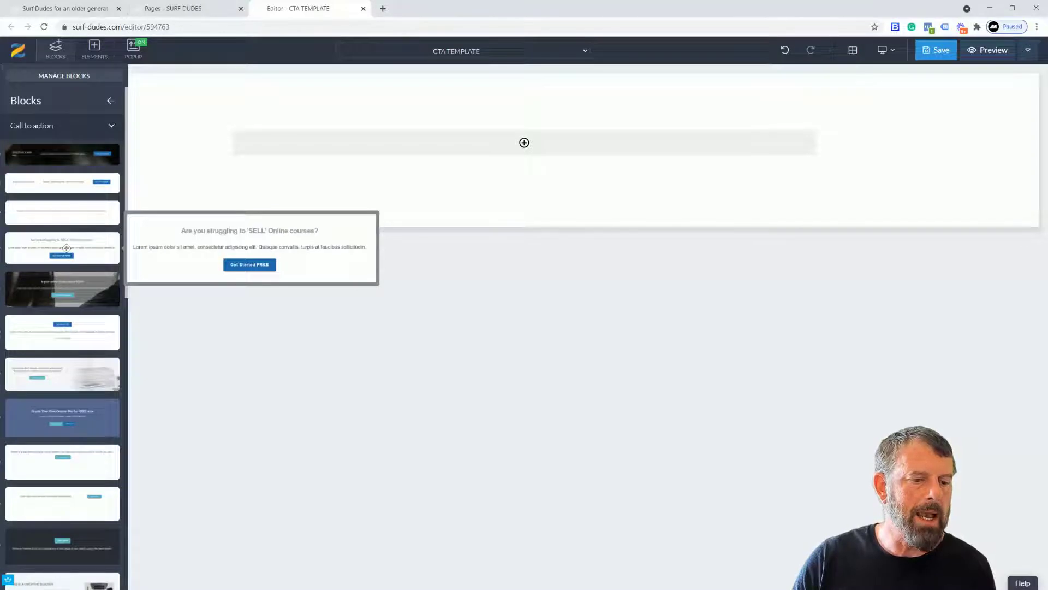
scroll(67, 249, down, 4)
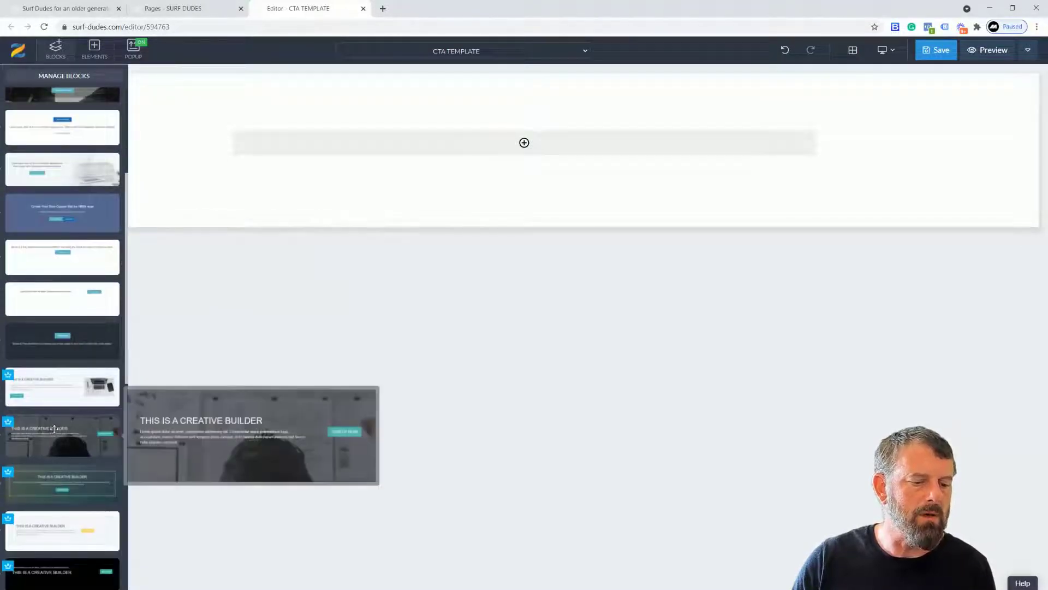
drag(55, 431, 517, 264)
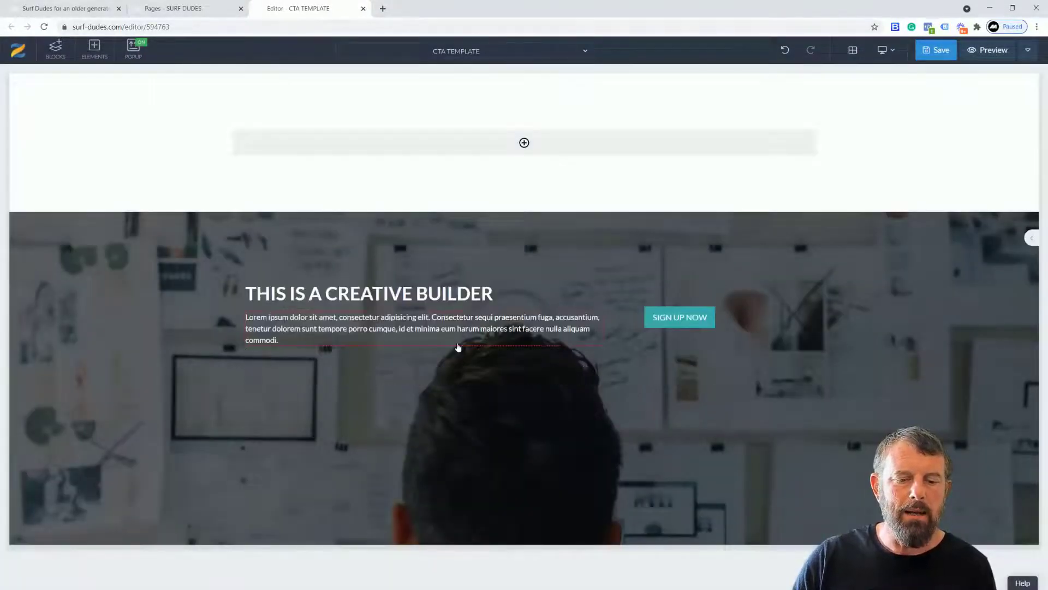
Replace the call-to-action block's heading with "TAKE THIS SURF MEMBERSHIP"
click(502, 289)
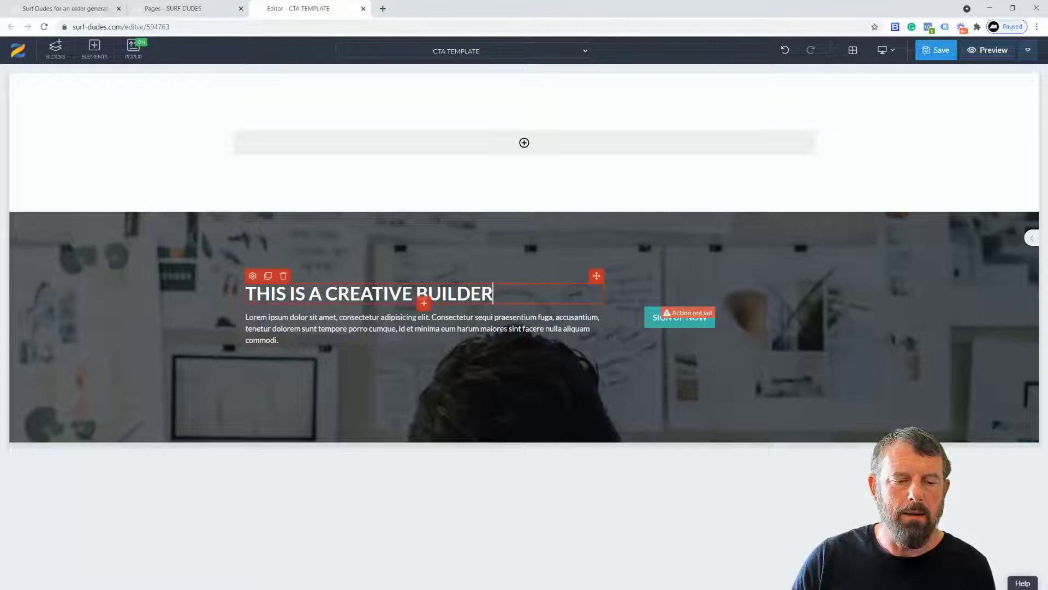
key(ctrl+a)
text(TAKE THIS SURF C)
key(BackSpace)
text(MEMBERSHIP)
Replace the call-to-action block's paragraph with "Teaching you the basics to advanced, safely in this membership."
click(304, 334)
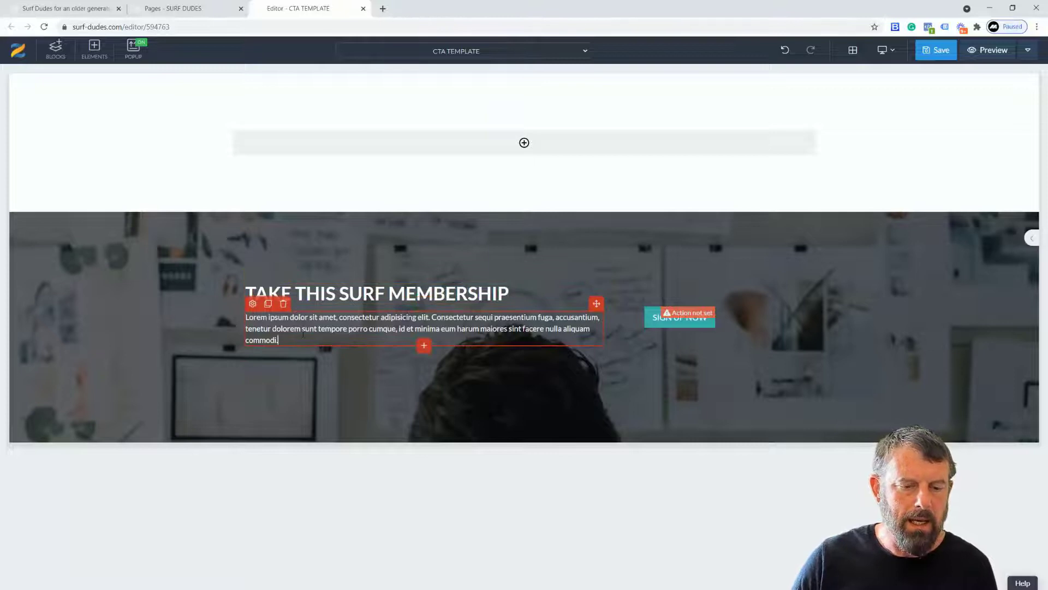
key(ctrl+a)
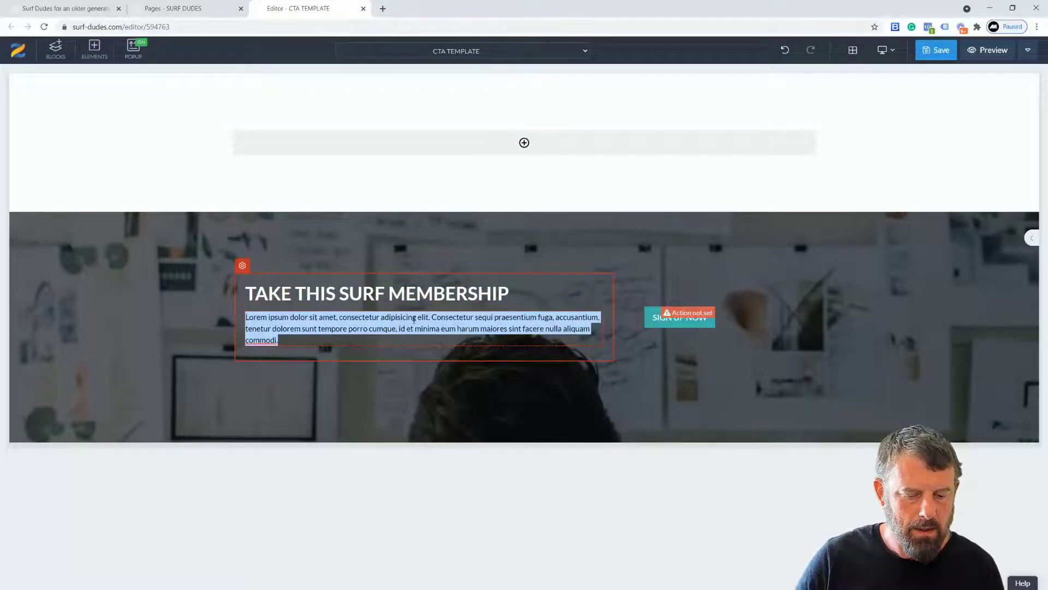
text(Teaching you the bas)
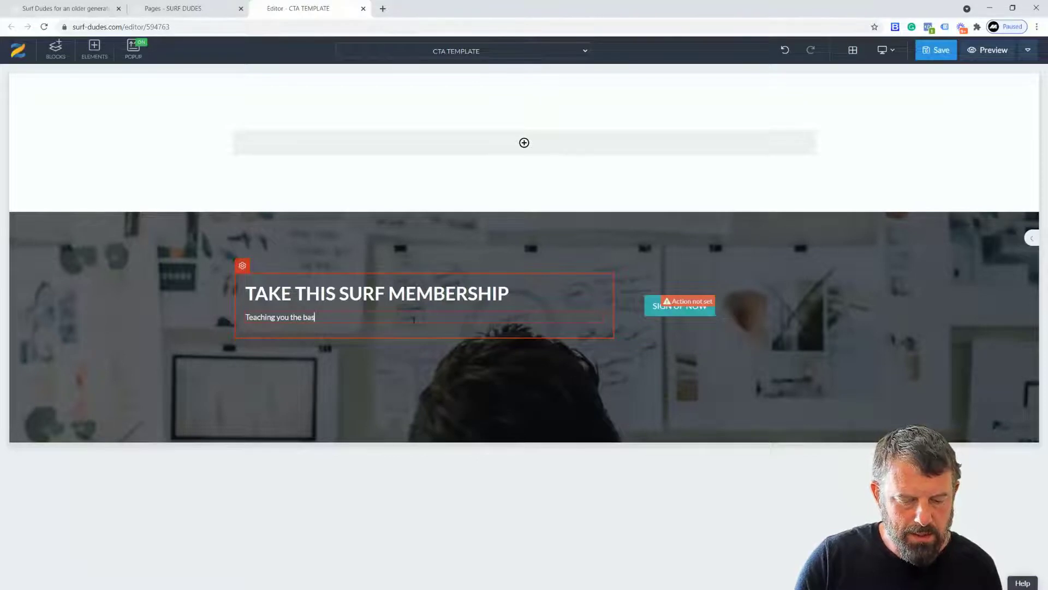
text(o)
key(BackSpace)
text(ics)
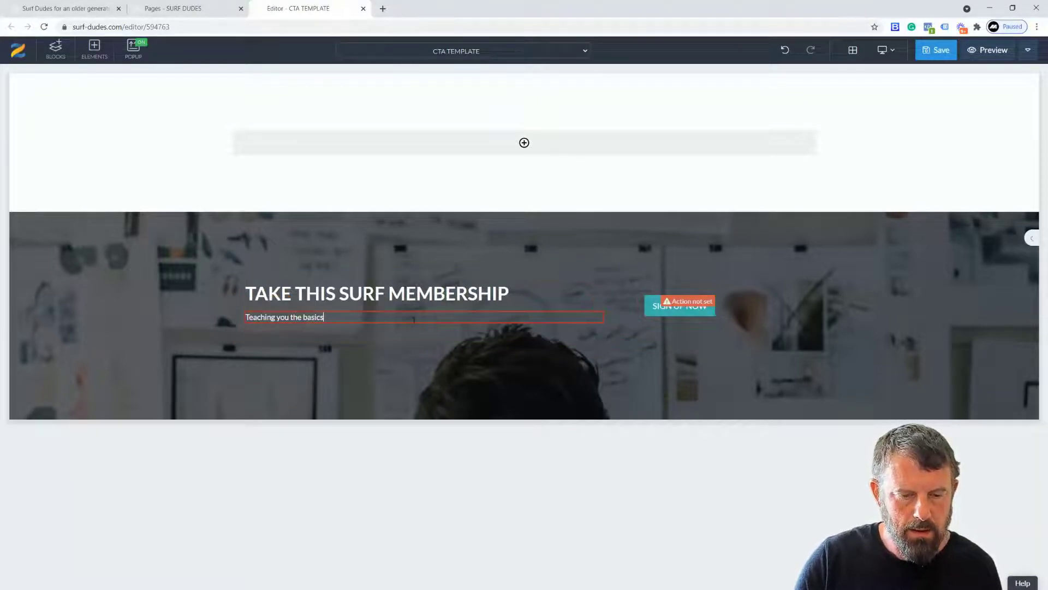
text( to advan)
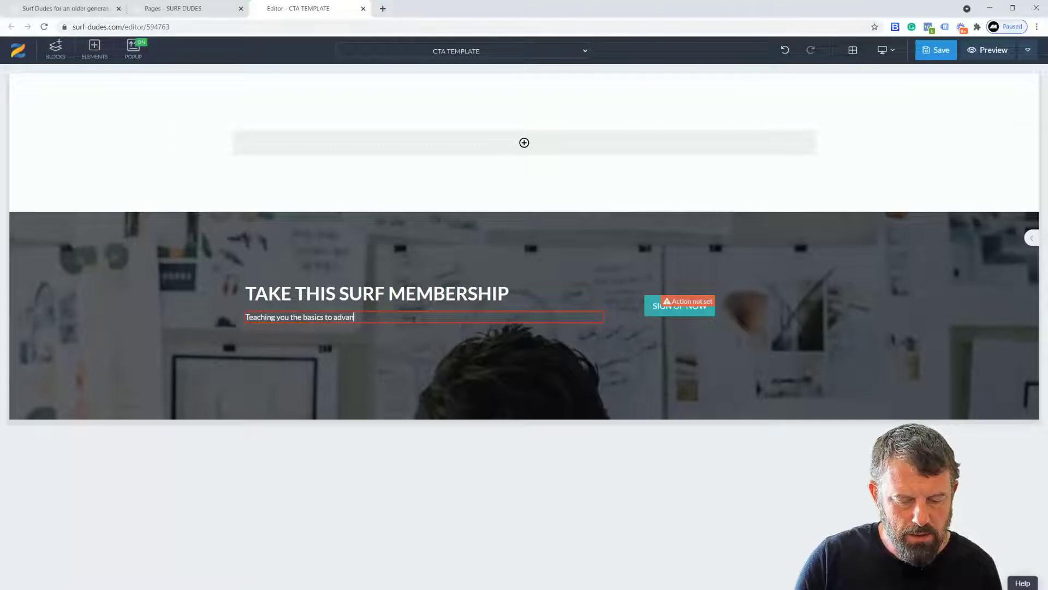
text(ced)
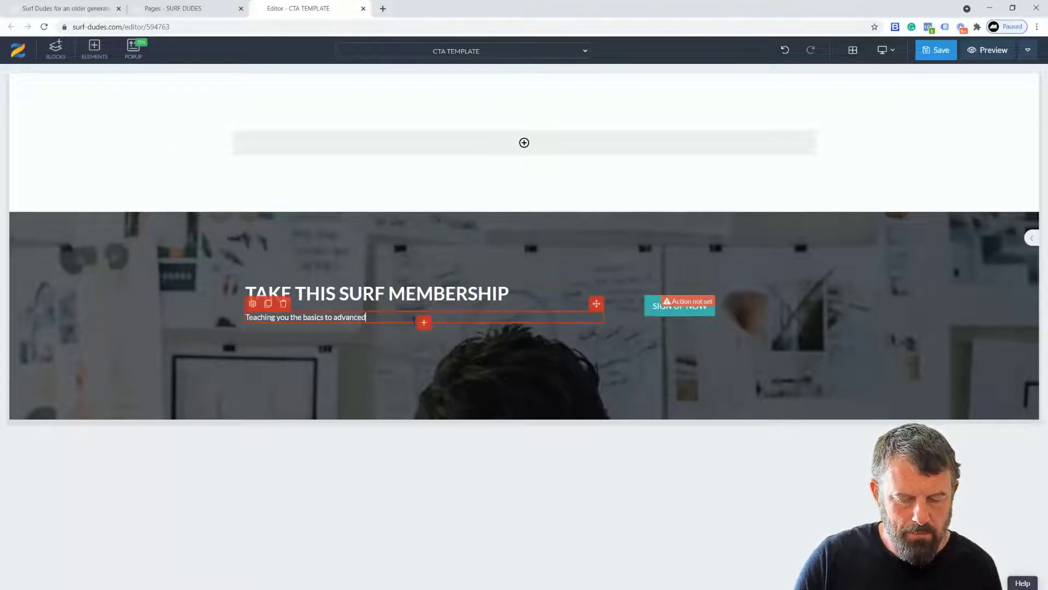
text(, safely)
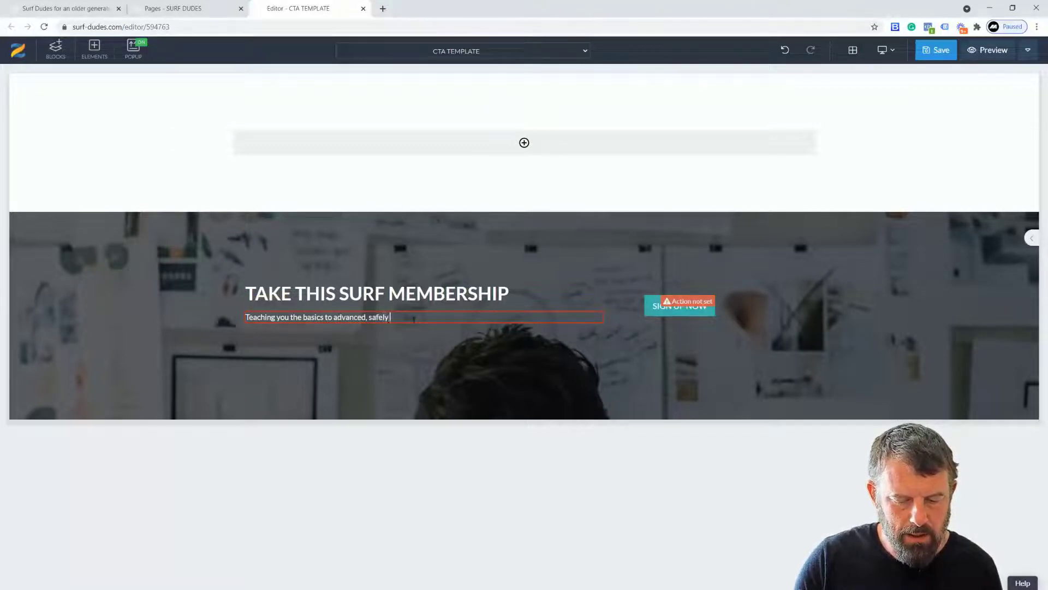
text( in this membership.)
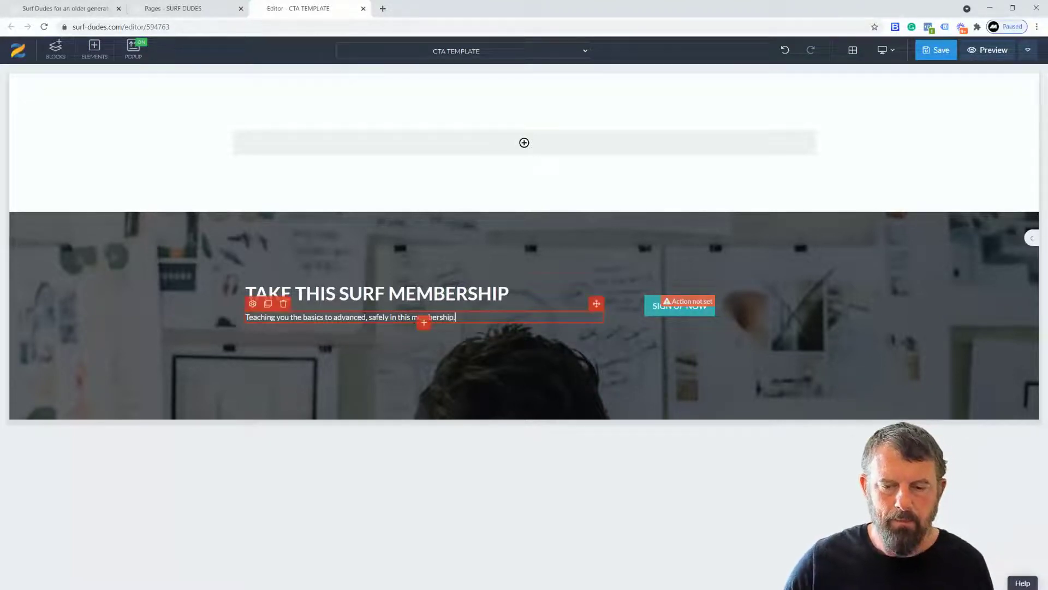
Change the call-to-action button's text from the sign-up wording to "GO THERE NOW"
click(685, 307)
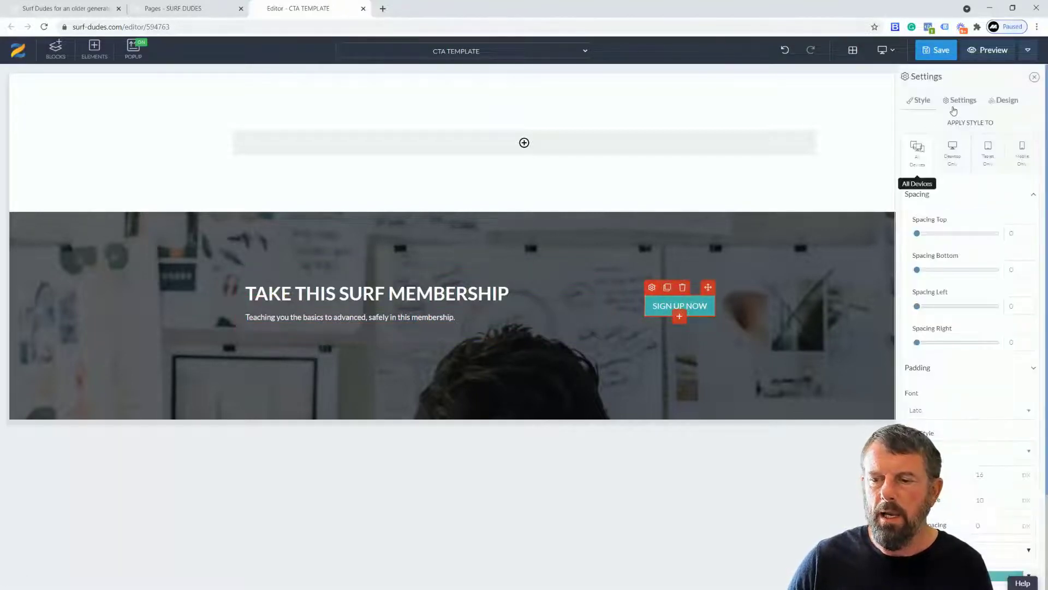
click(959, 108)
drag(1027, 126, 944, 131)
text(G)
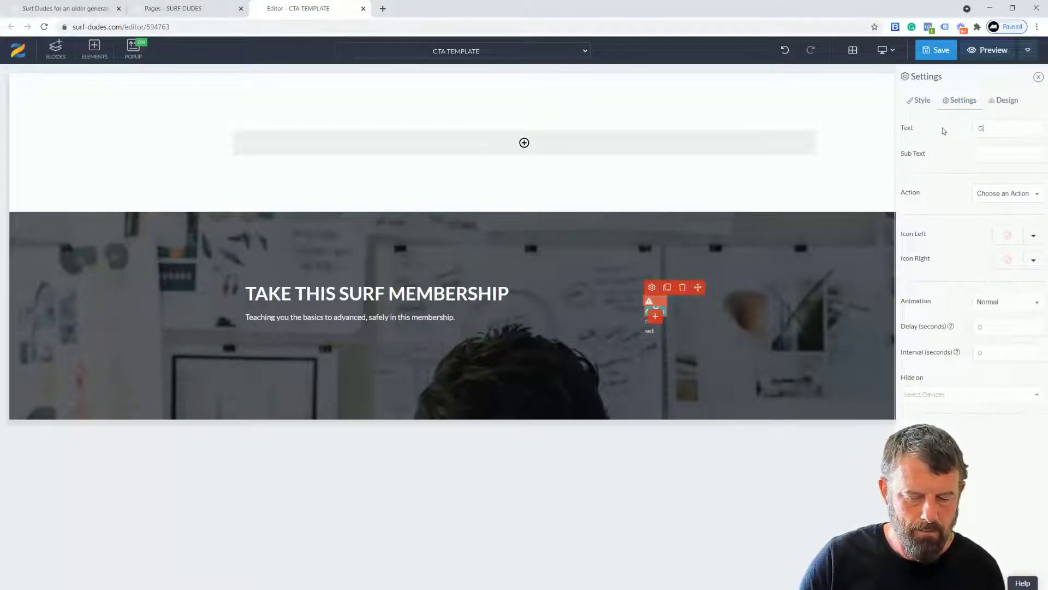
text(O THERE NOW)
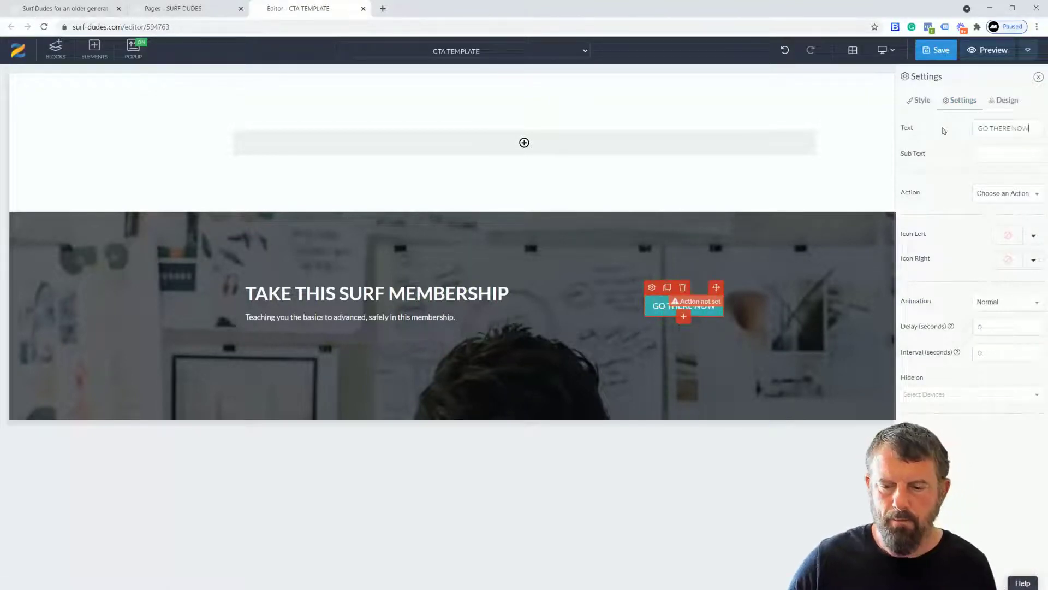
Set the button's background color to red (#ff0000) and its font size to 25 px
click(921, 101)
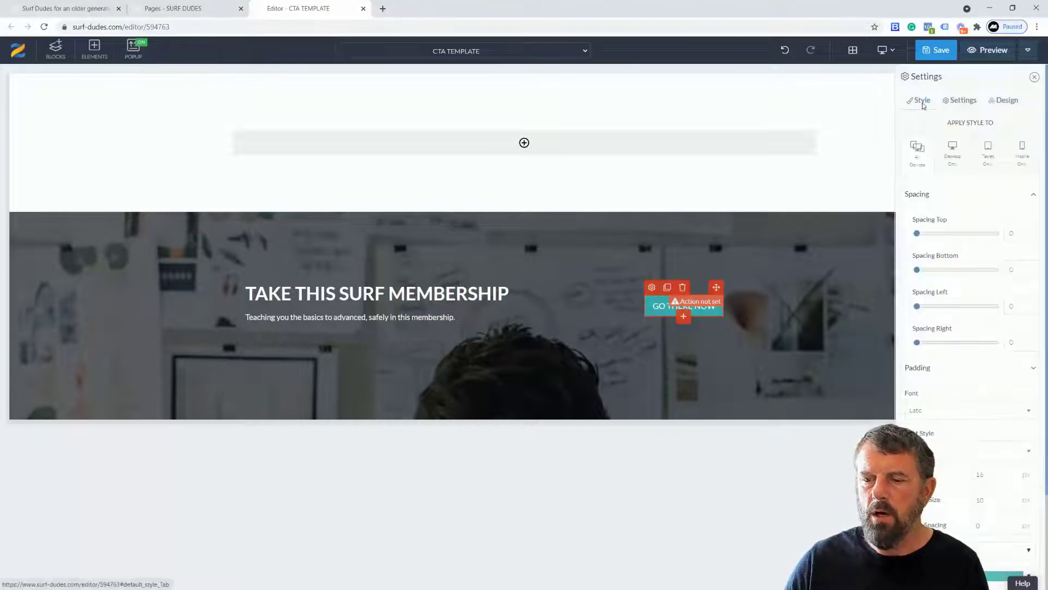
scroll(1019, 563, down, 3)
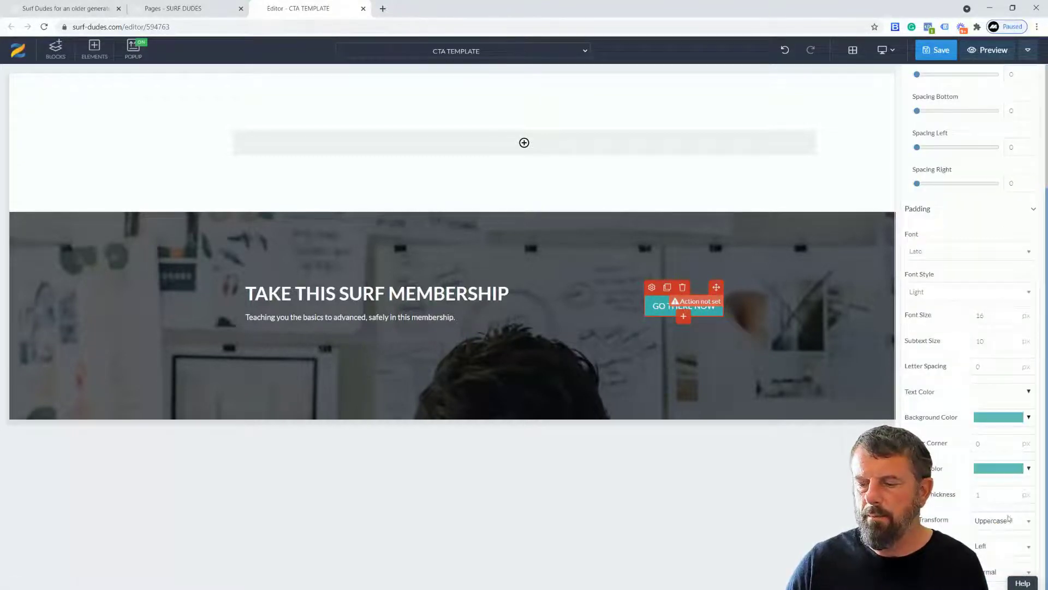
click(1030, 419)
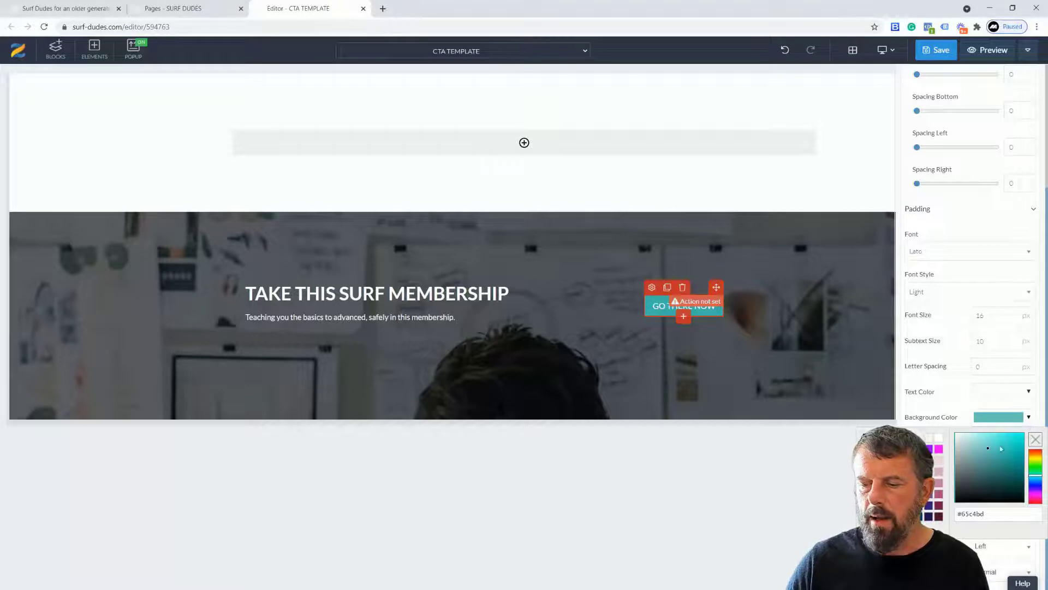
click(867, 448)
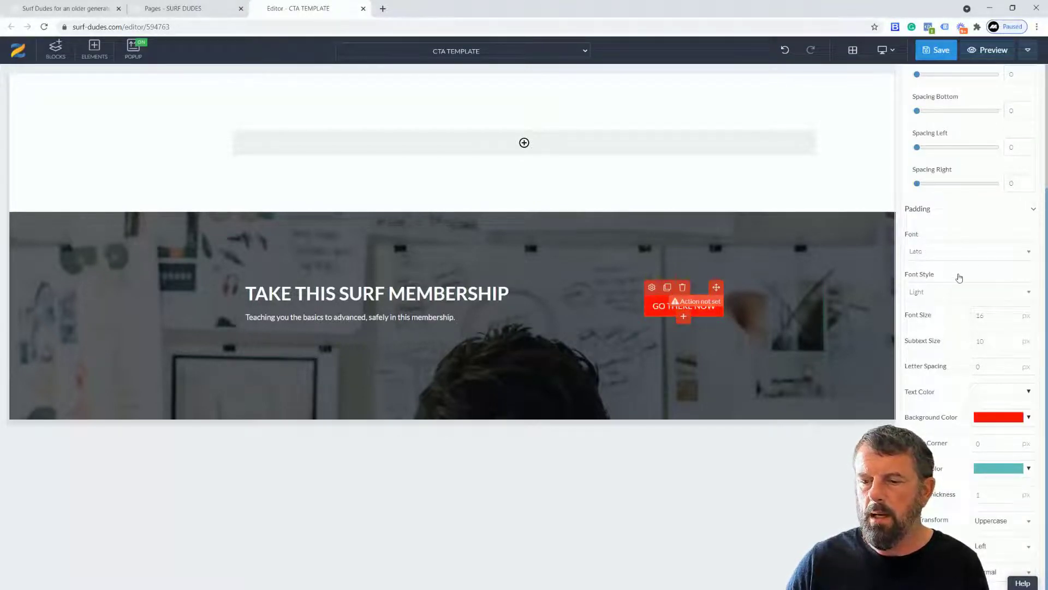
click(970, 318)
text(2)
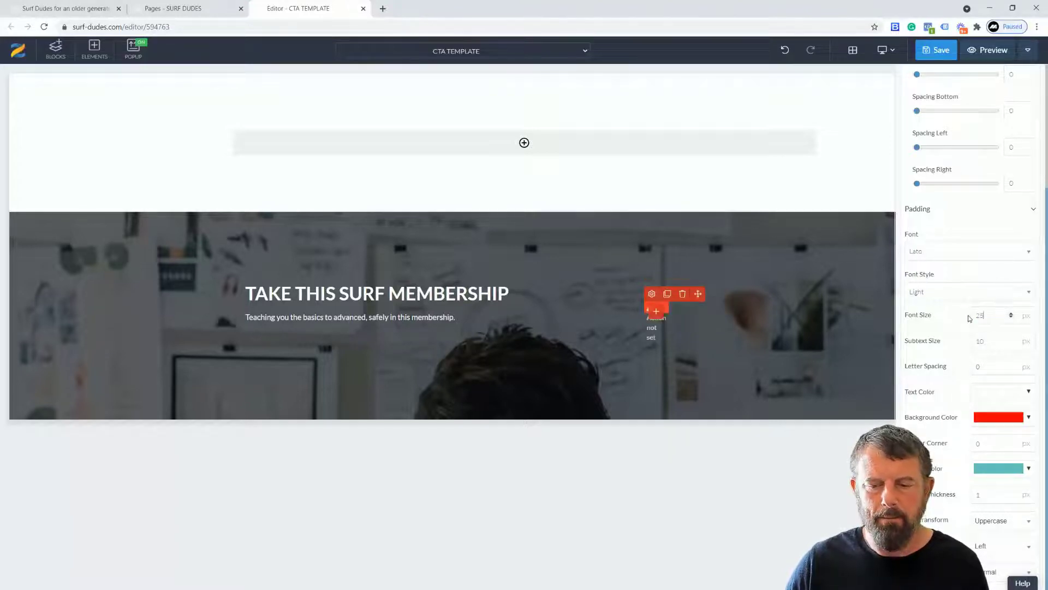
text(5)
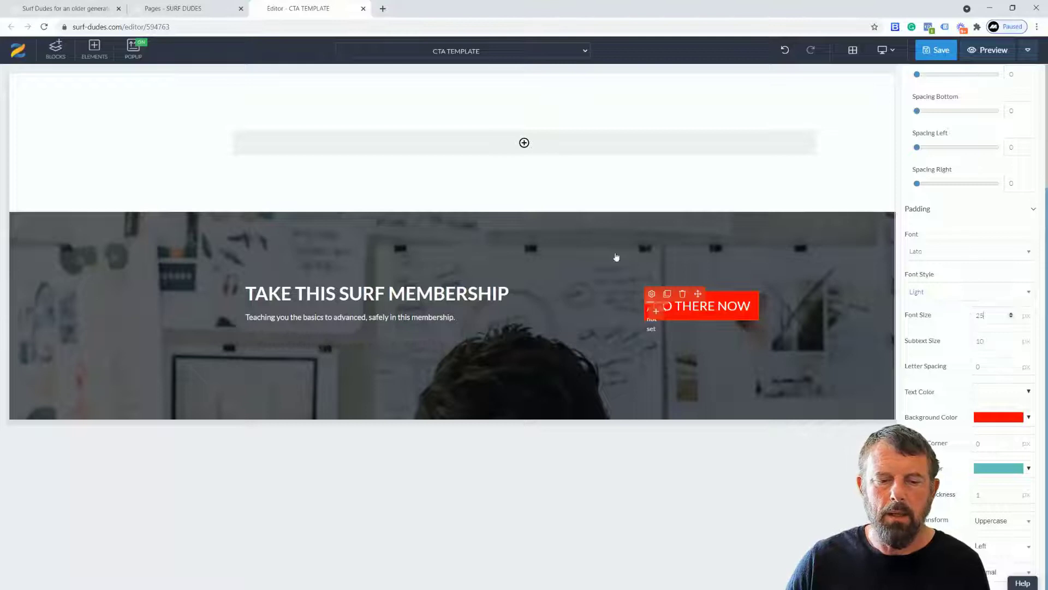
Try the dark grey crashing-waves photo from the image library as the call-to-action block's background
click(22, 241)
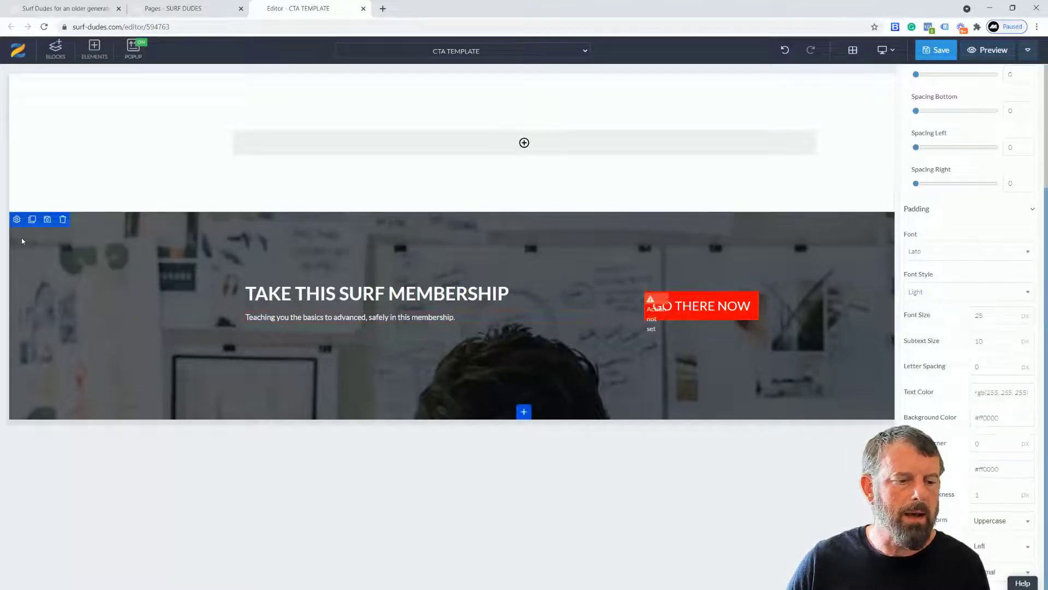
click(17, 220)
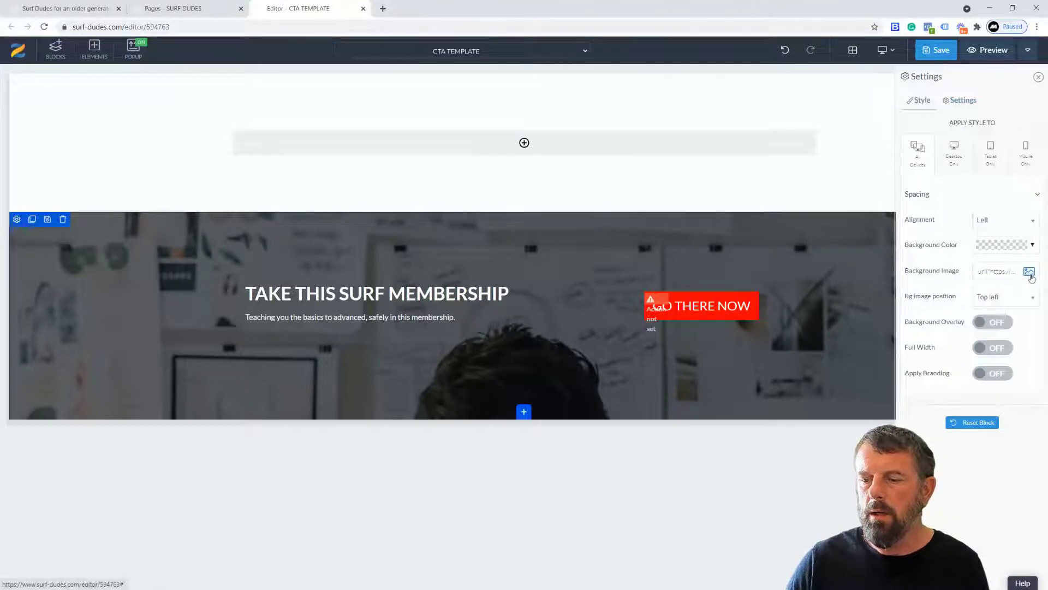
click(1017, 262)
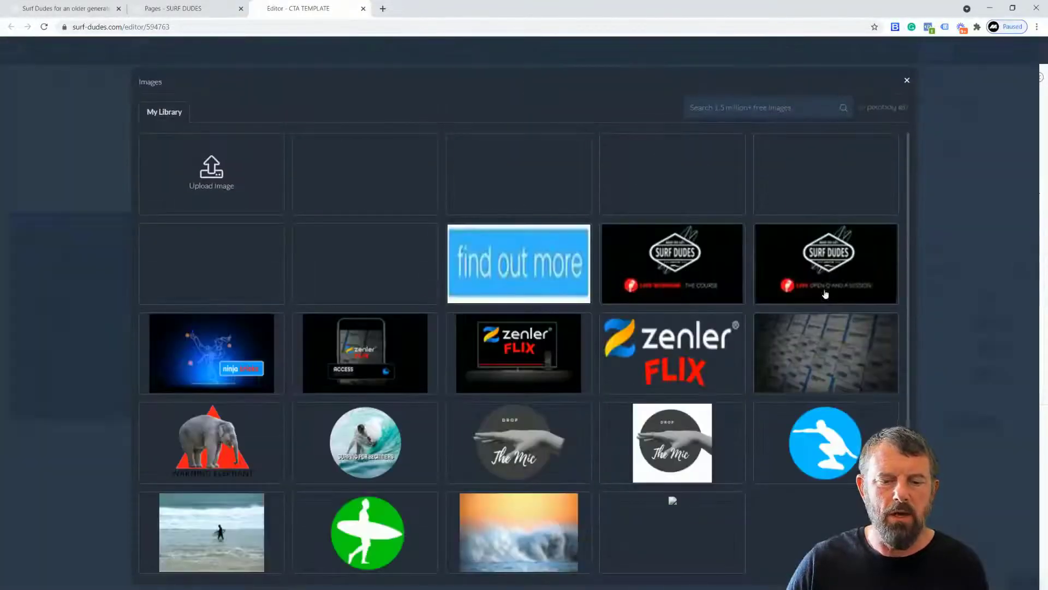
click(381, 266)
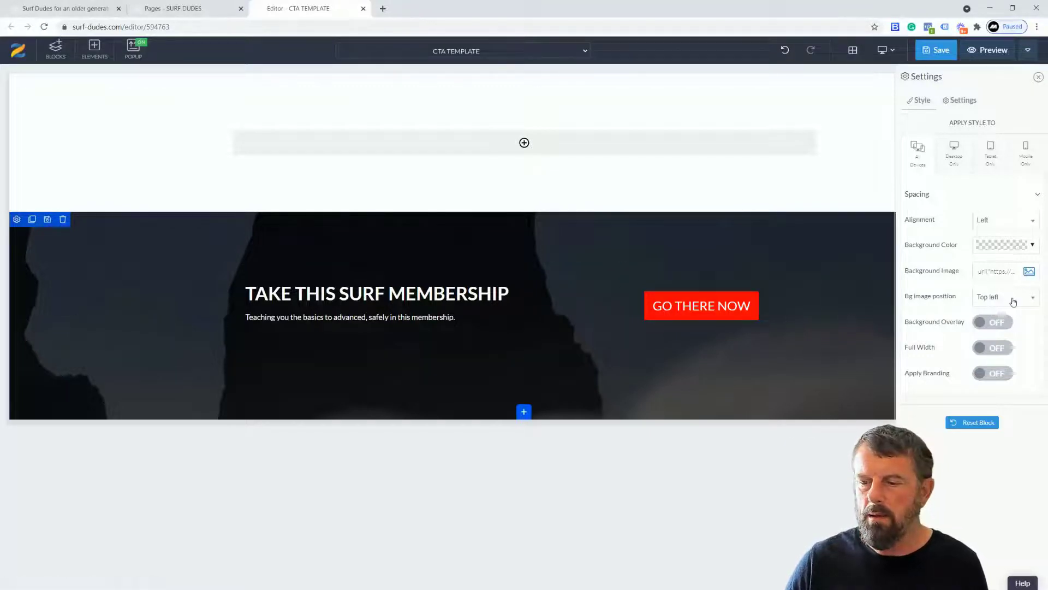
Set the call-to-action block's background to the orange sunset wave photo from the image library, positioned Center center
click(1029, 273)
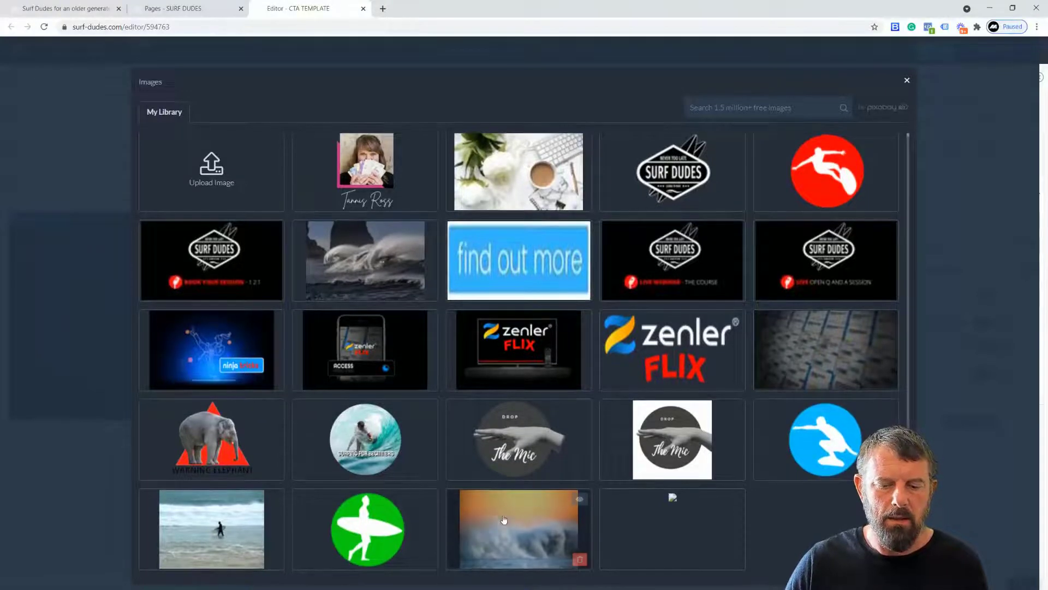
click(510, 522)
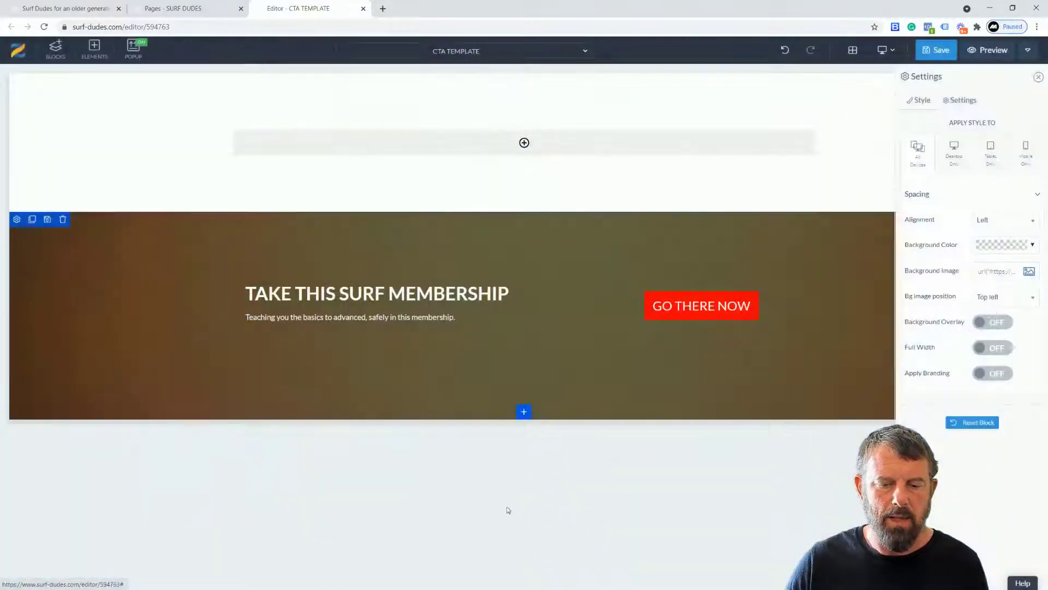
click(1010, 297)
scroll(996, 335, down, 1)
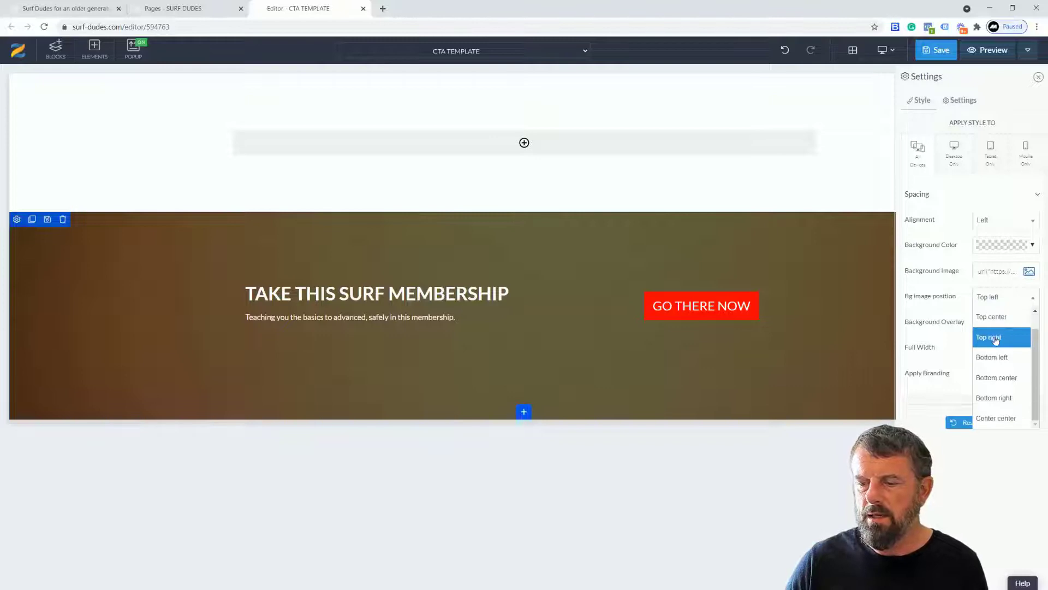
click(986, 419)
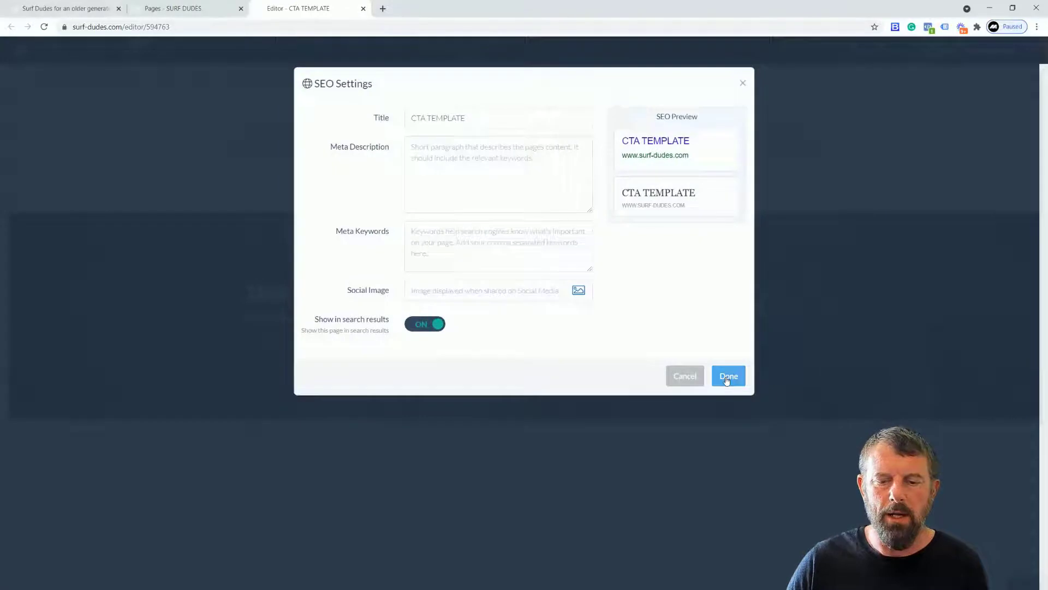
Accept the page's SEO settings and save the call-to-action block as a block template with a CTA title
click(729, 375)
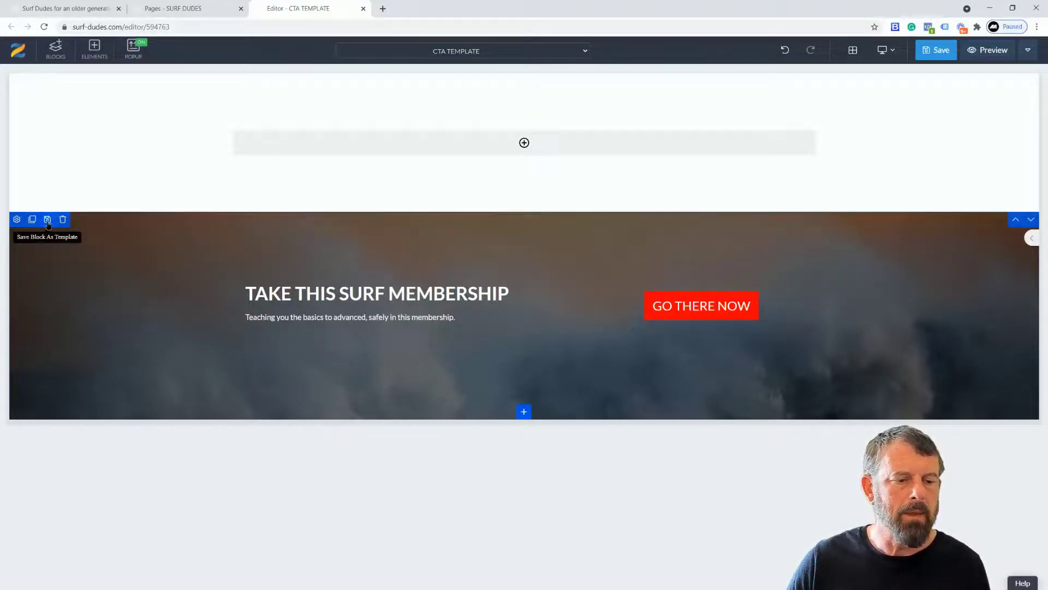
click(47, 220)
click(429, 117)
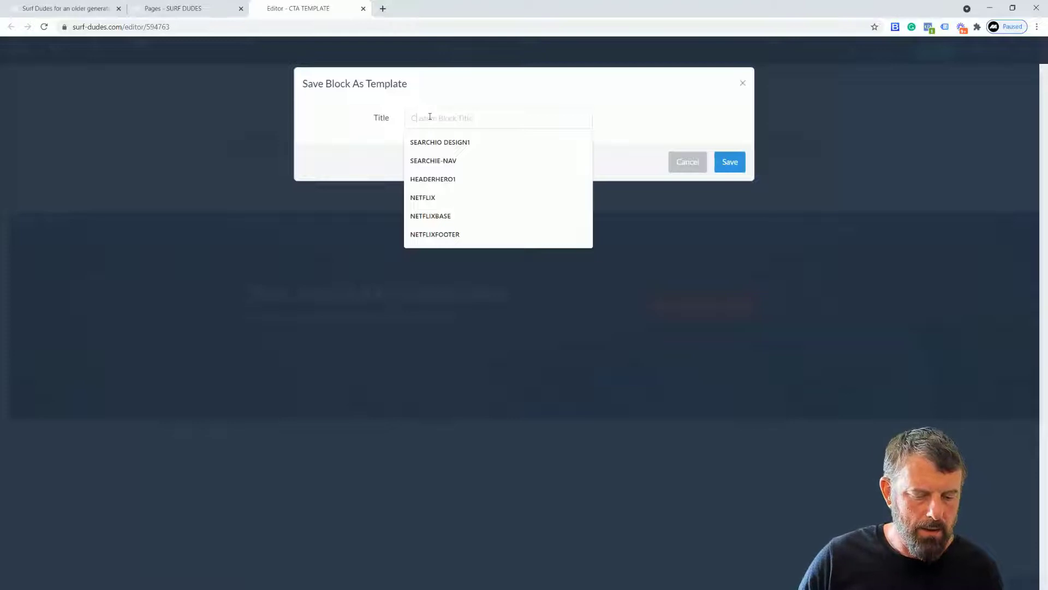
text(c)
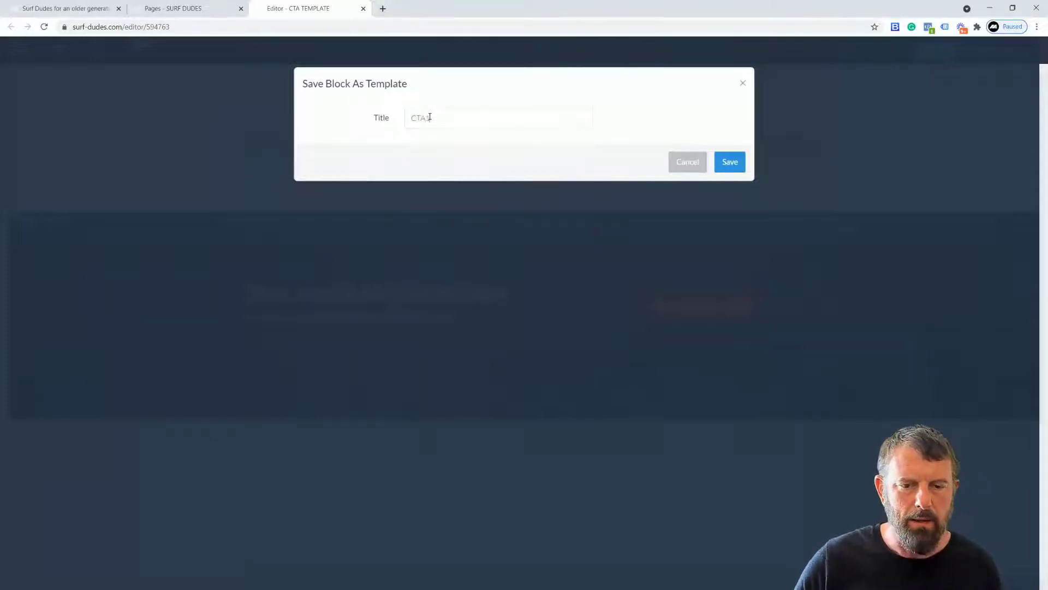
click(718, 164)
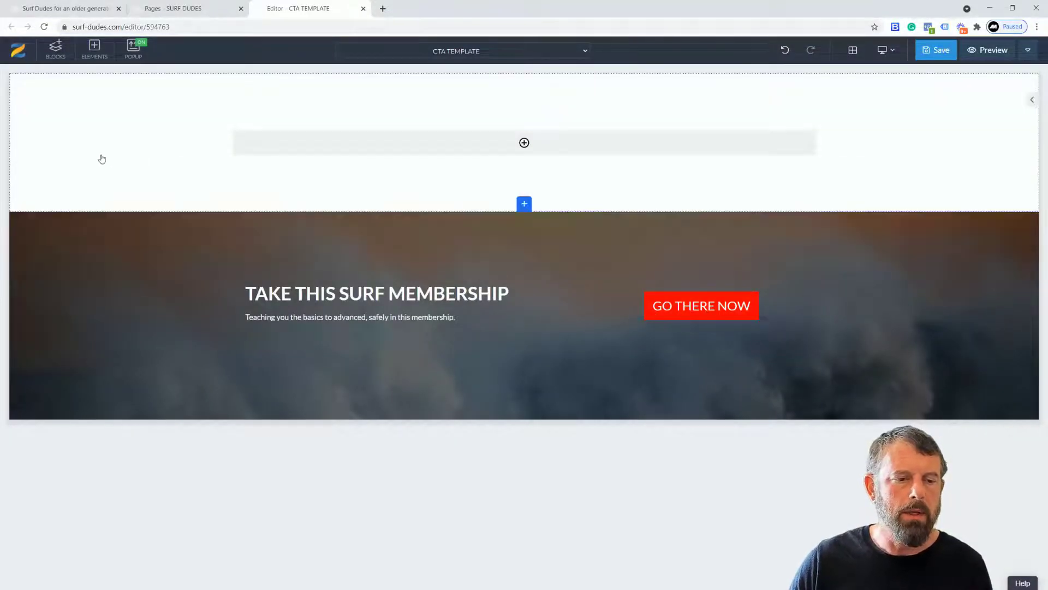
Delete the empty block above the call-to-action block and add a new empty block below it
click(63, 81)
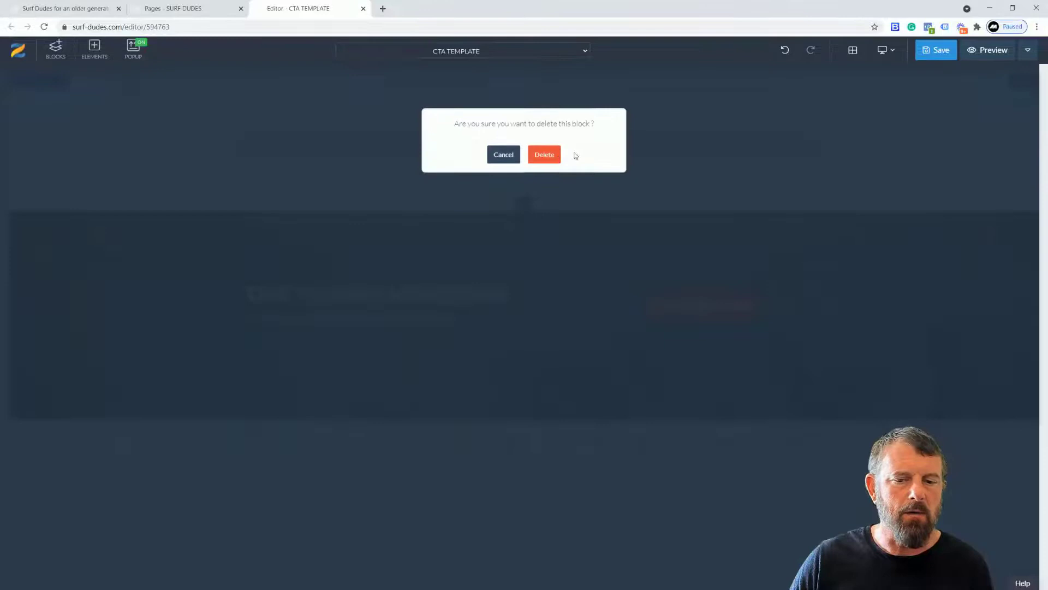
click(543, 155)
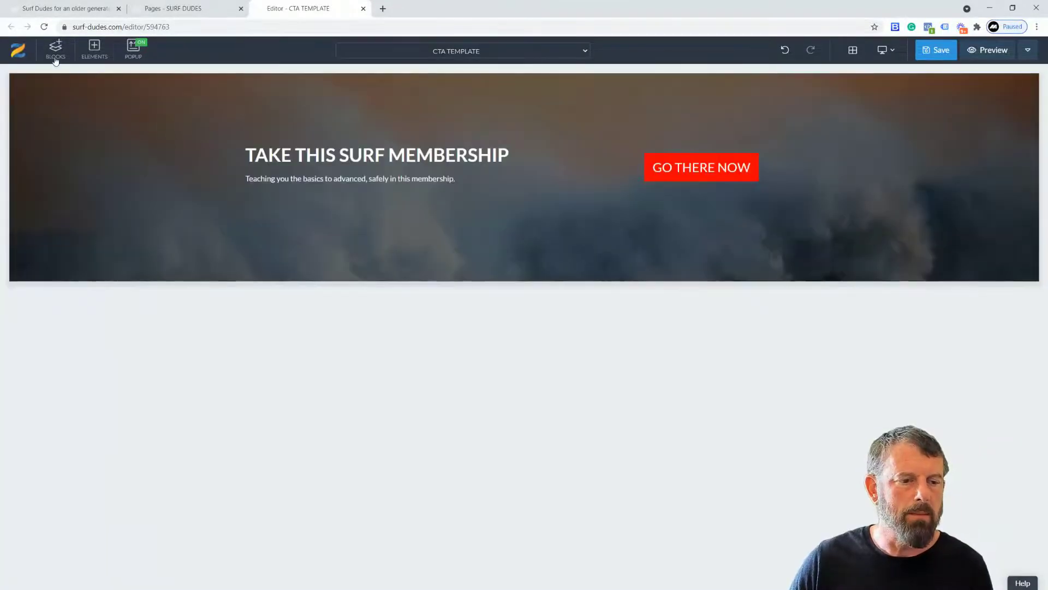
click(56, 50)
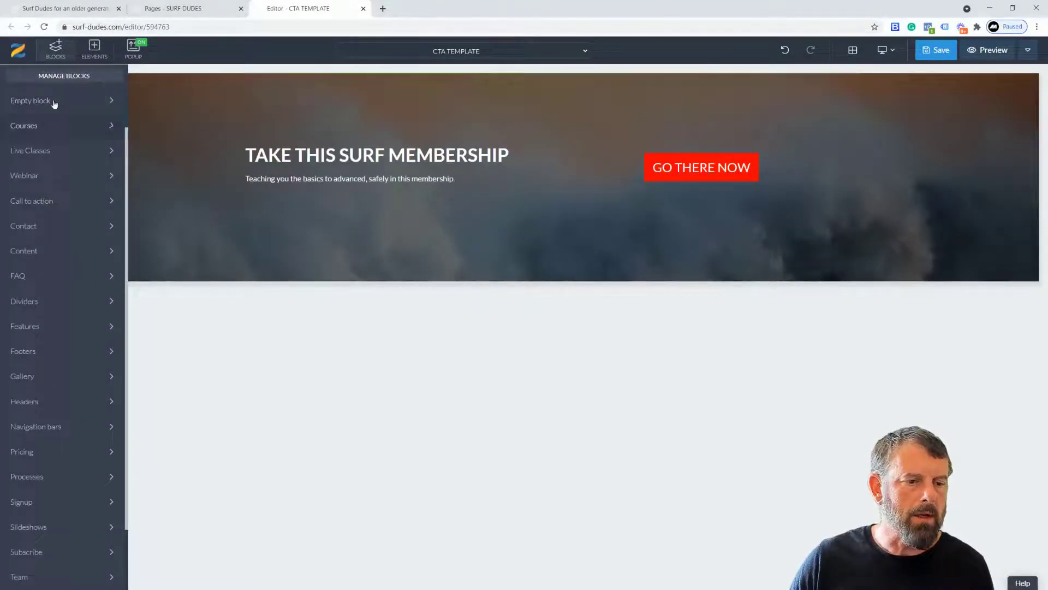
click(57, 99)
drag(55, 179, 468, 330)
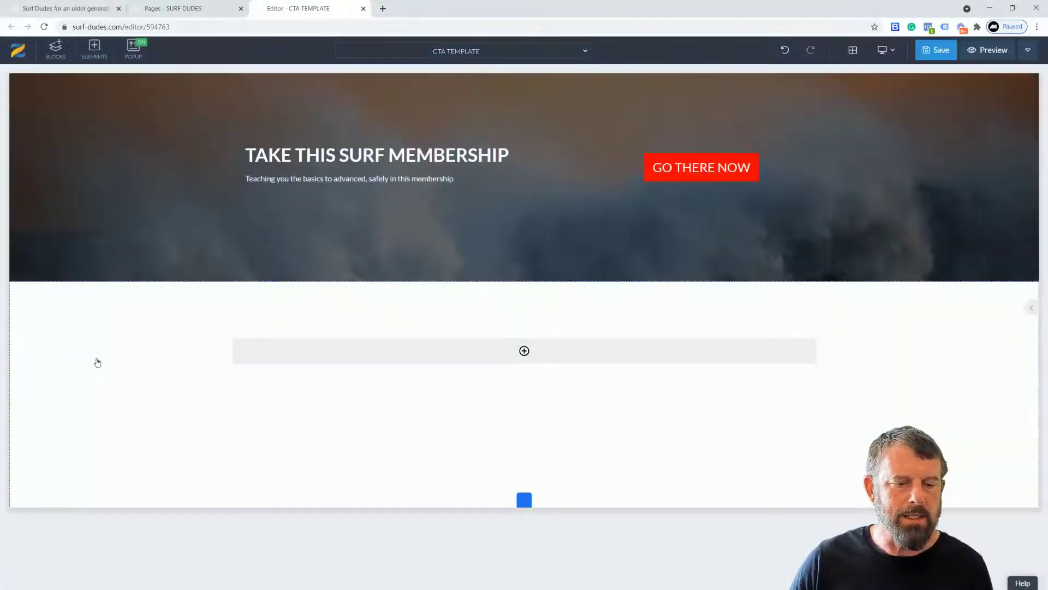
Set the new block's background to the orange sunset wave photo from the image library, positioned Bottom center
click(17, 290)
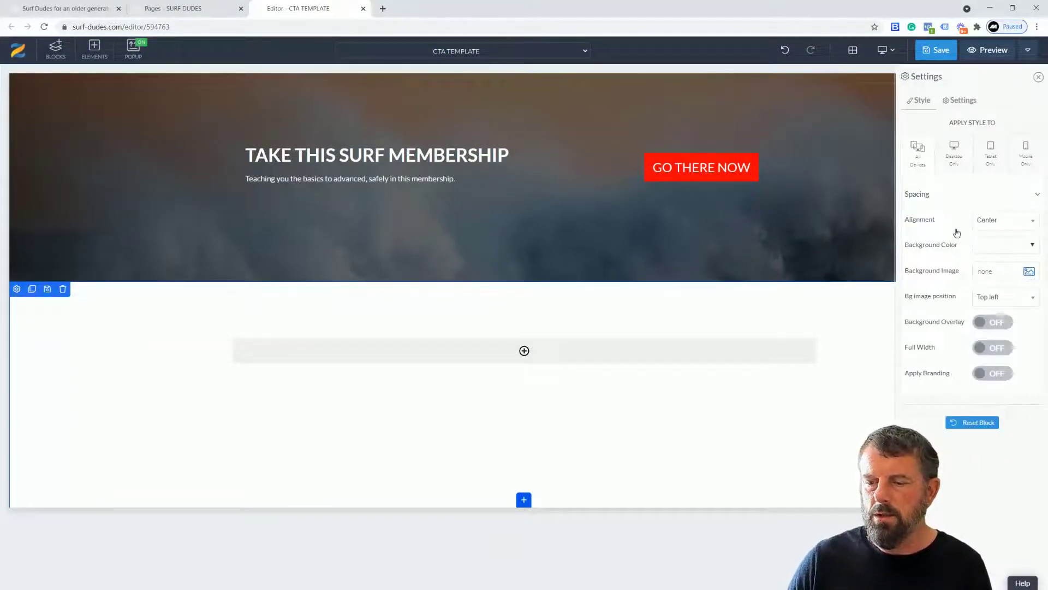
click(1025, 279)
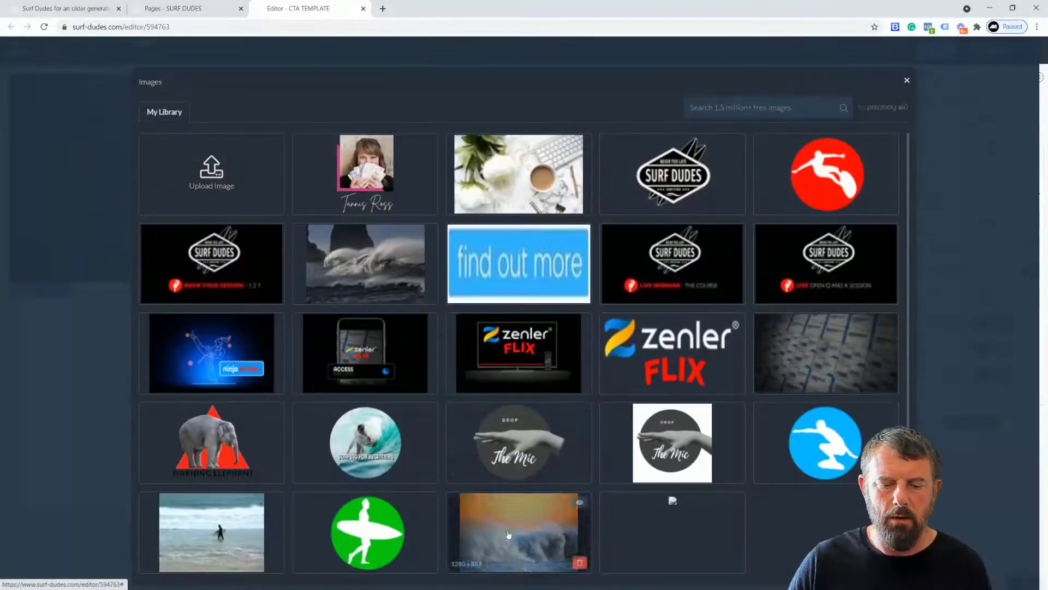
click(511, 535)
click(1033, 300)
scroll(1007, 377, down, 1)
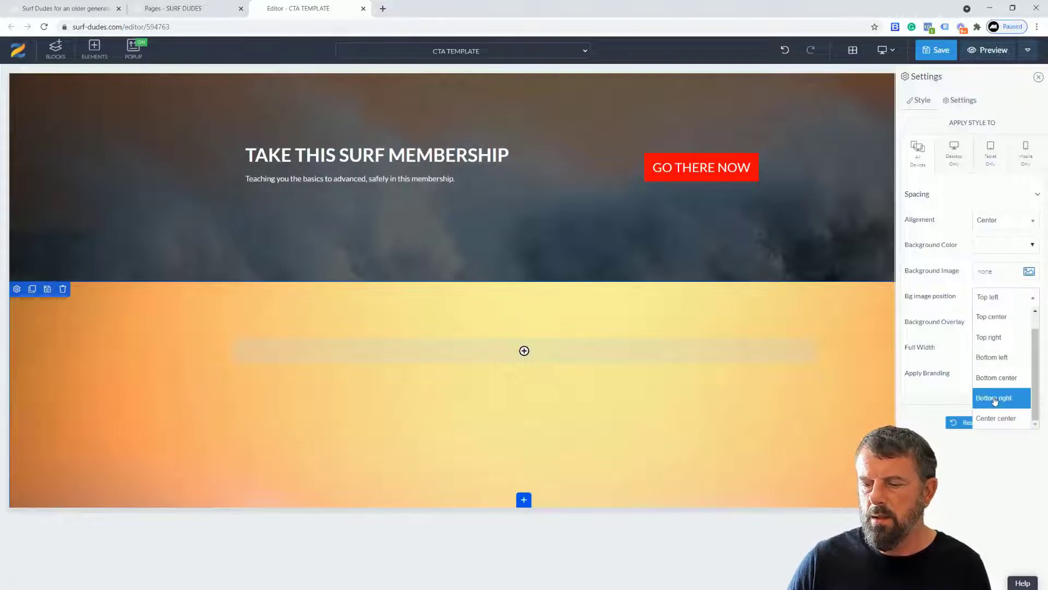
click(999, 378)
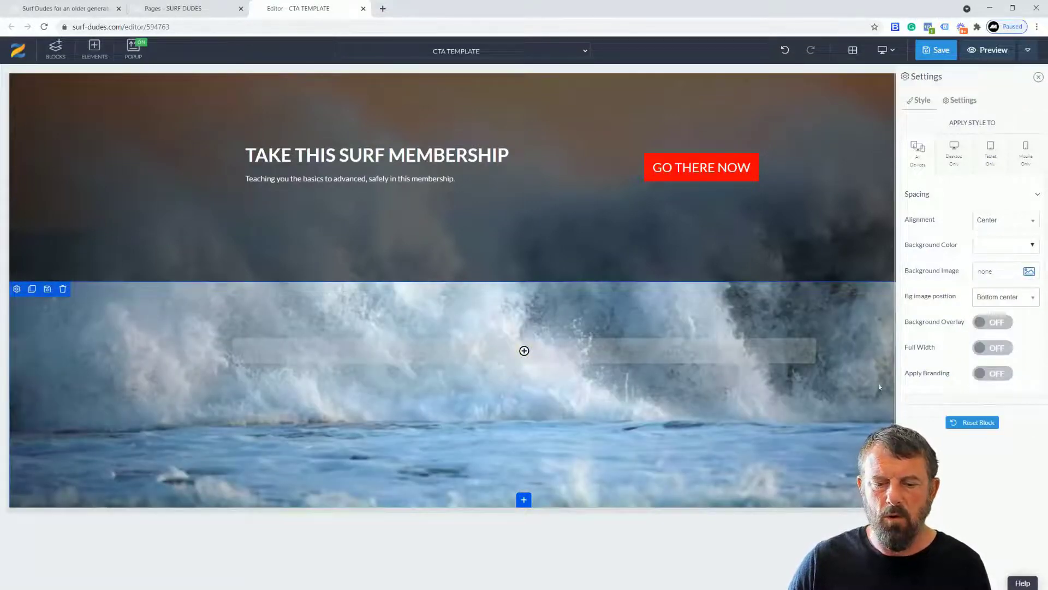
Enlarge the spacing above the empty row in the wave-photo block and readjust the spacing below it
drag(188, 329, 181, 388)
drag(197, 476, 197, 503)
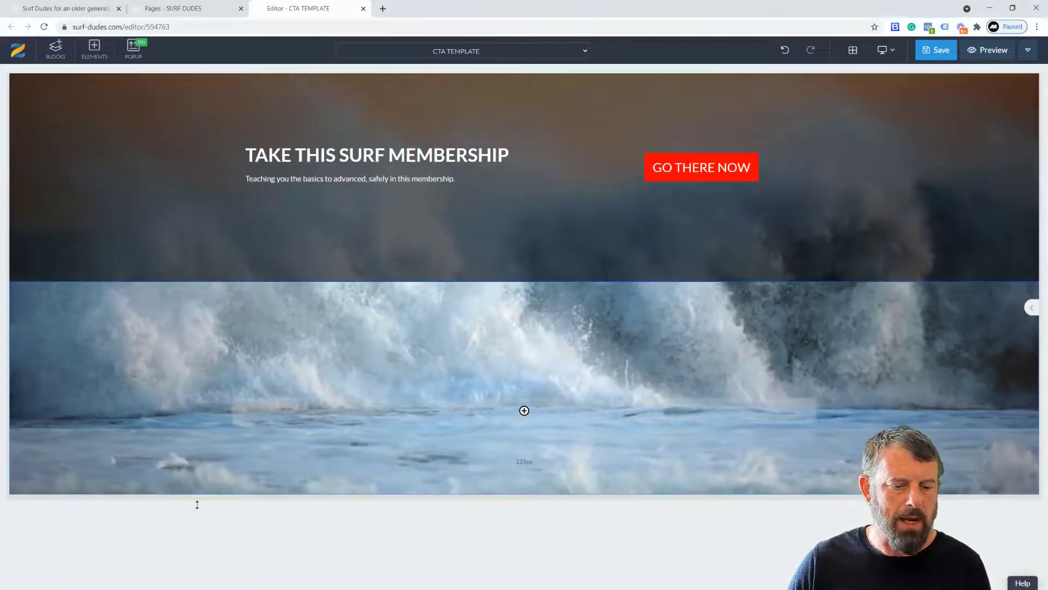
drag(189, 432, 195, 486)
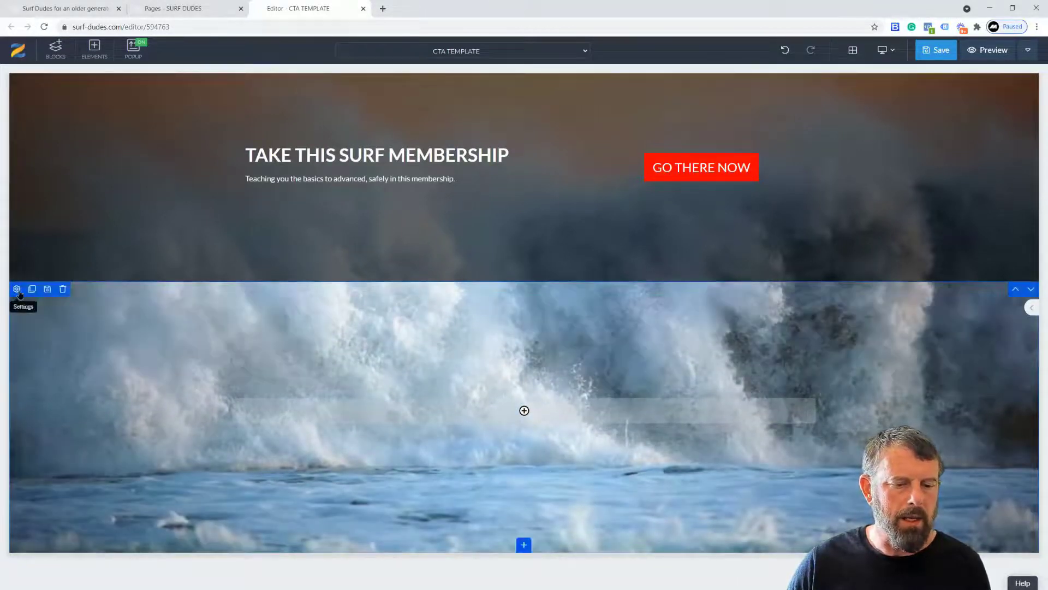
Turn on a medium blue background overlay for the lower block and make the block full width
click(17, 289)
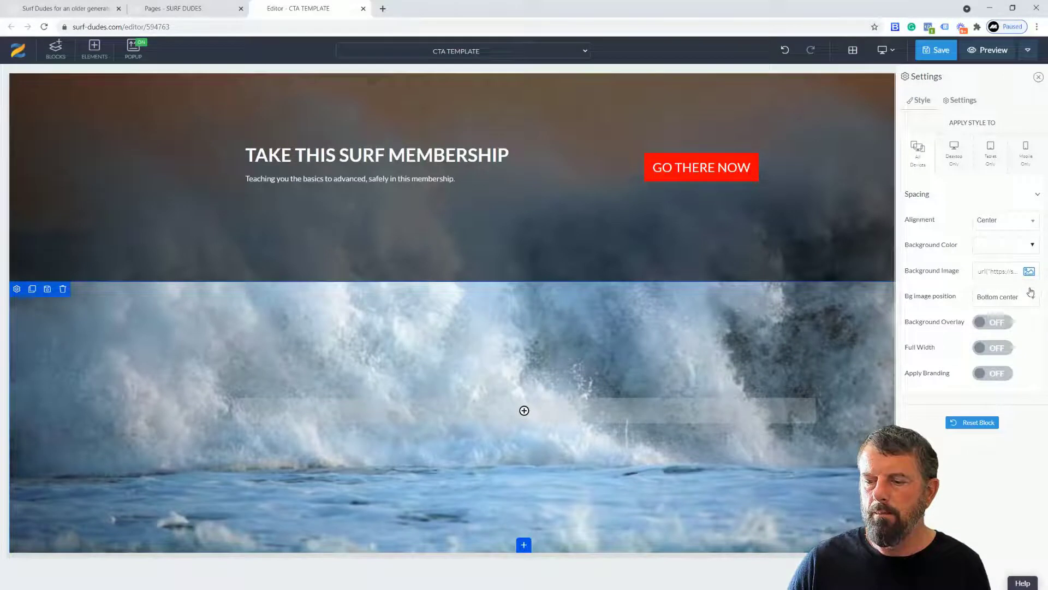
click(1031, 246)
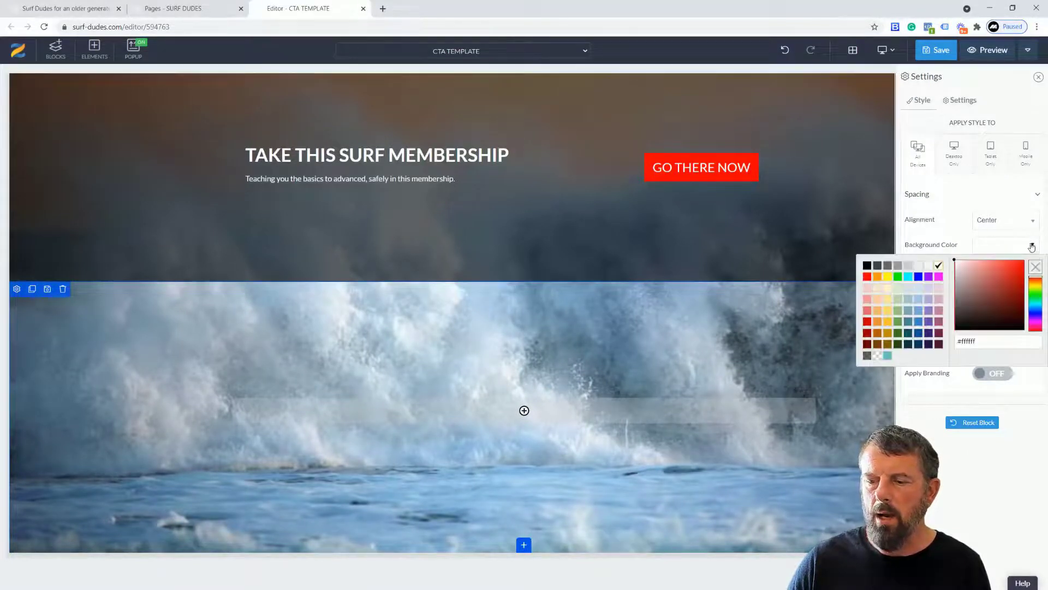
click(955, 252)
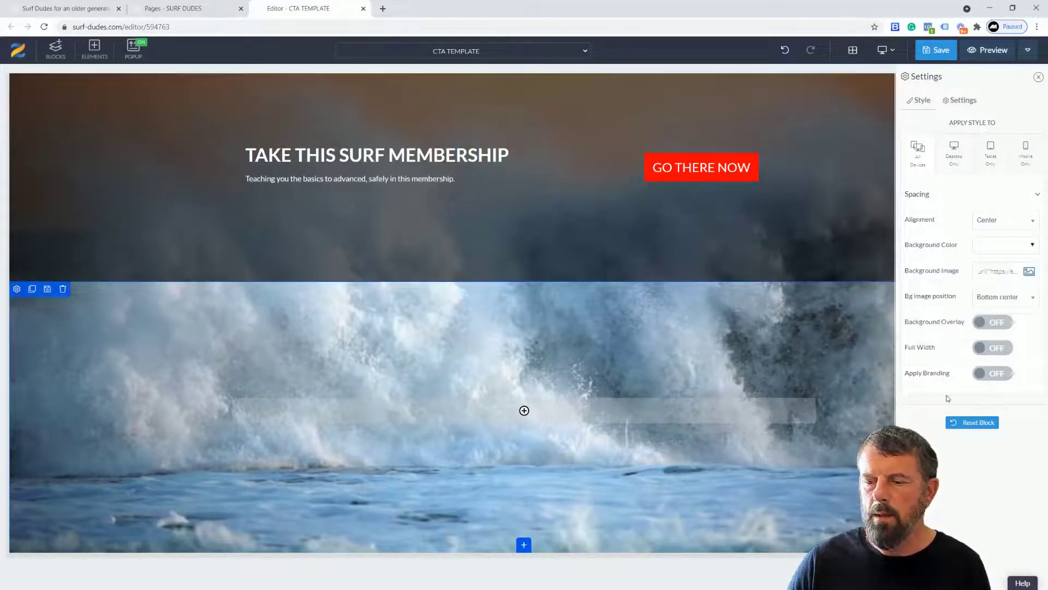
click(997, 323)
click(1032, 350)
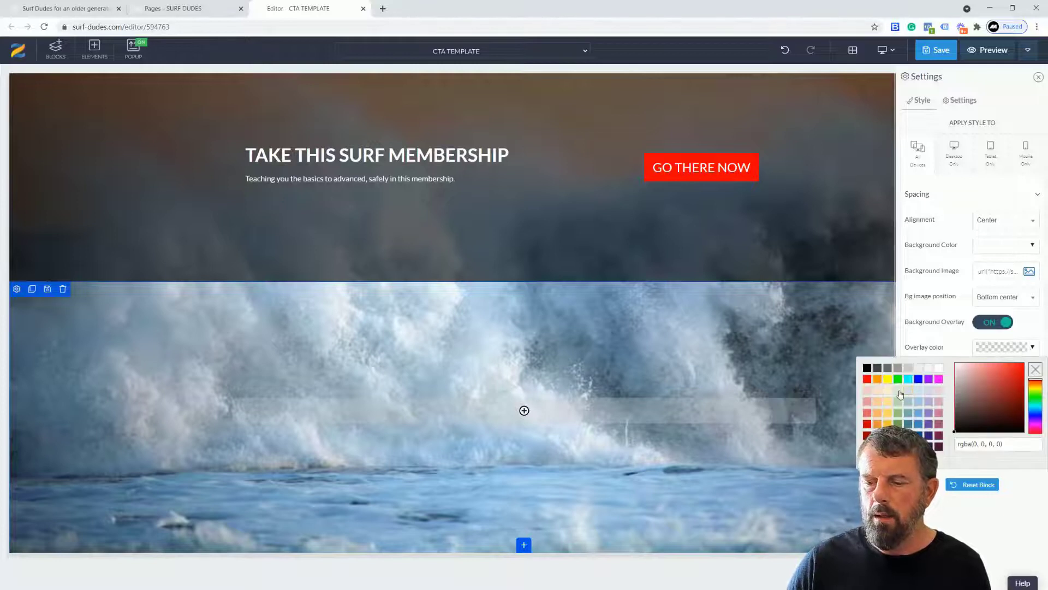
click(919, 425)
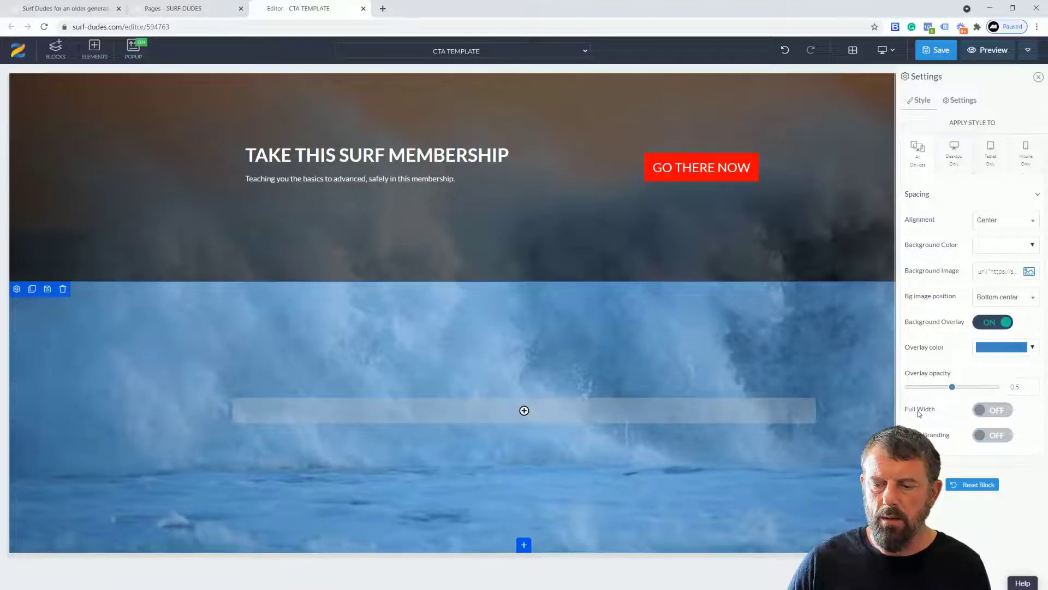
click(1006, 414)
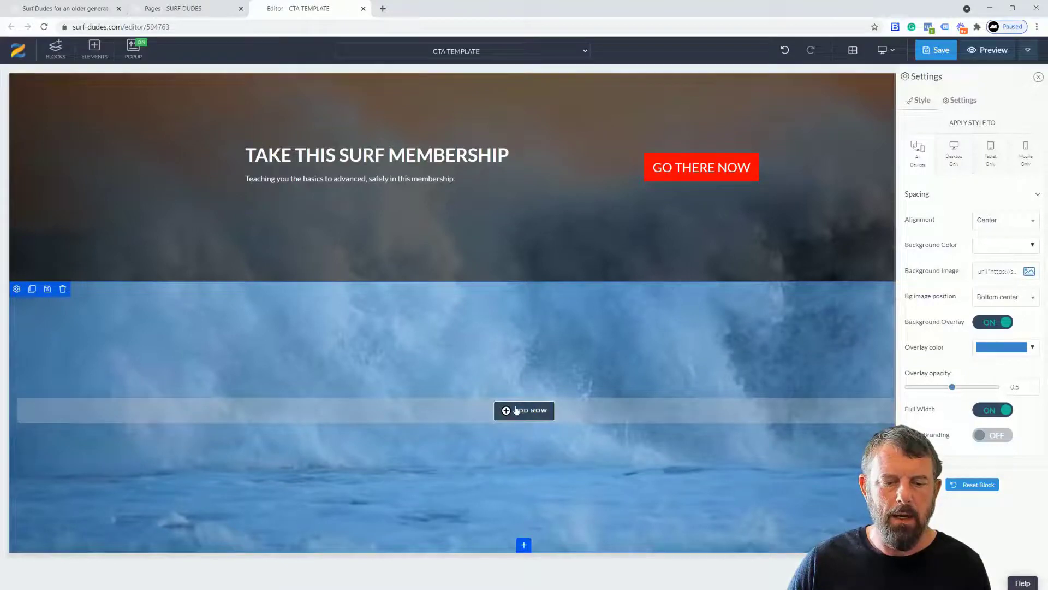
Add a 50% / 50% two-column row to the blue block and insert a Heading 1 in its left column
click(516, 410)
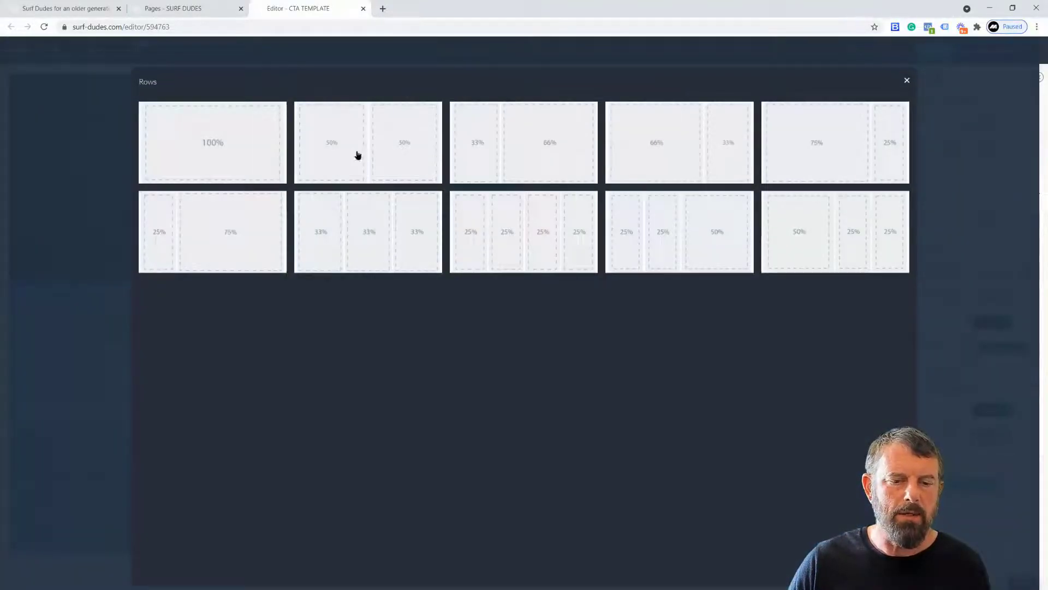
click(371, 154)
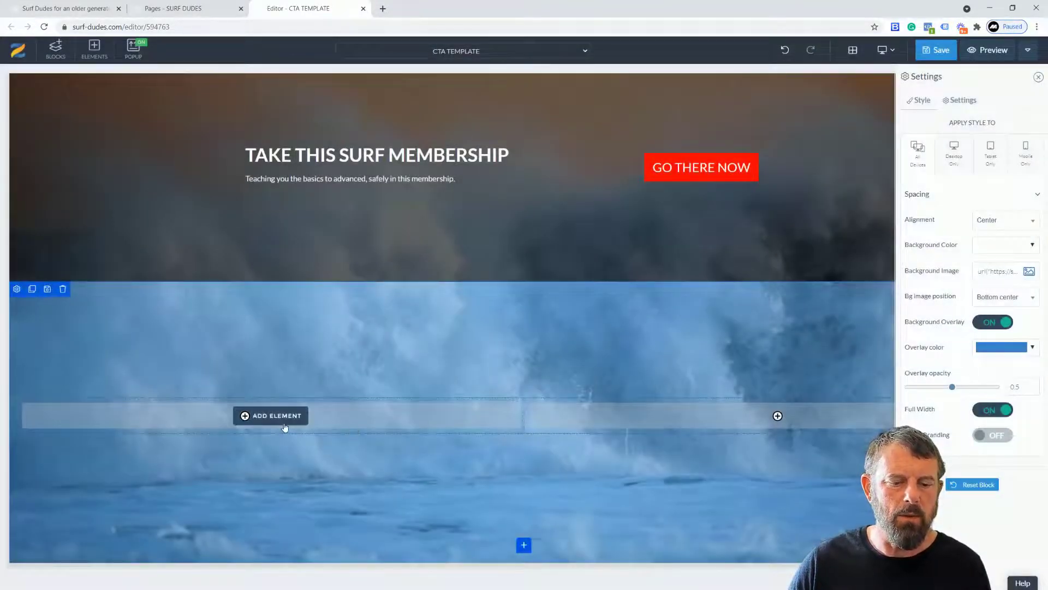
click(281, 419)
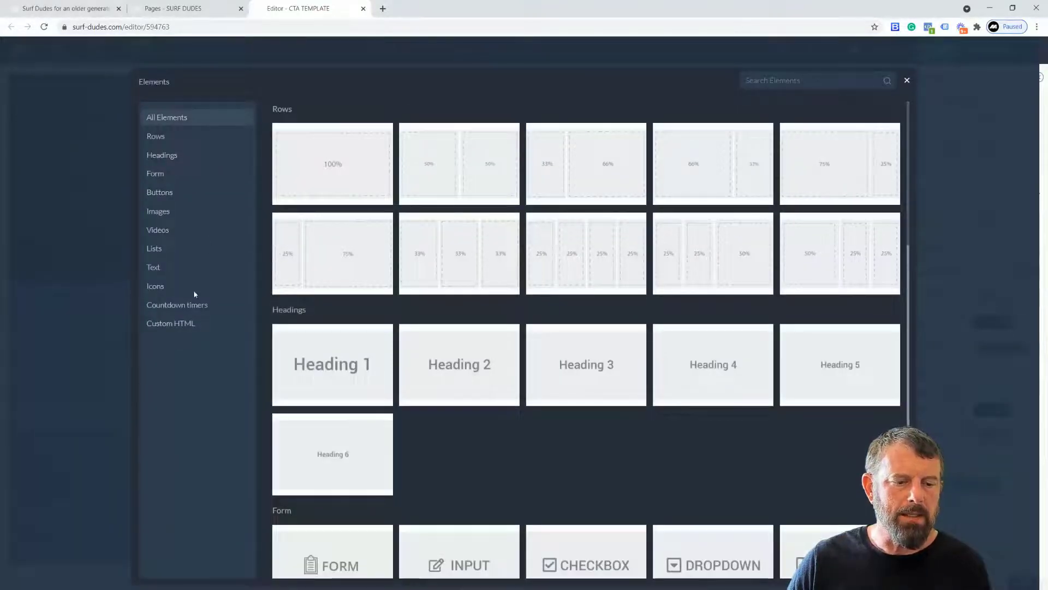
click(354, 373)
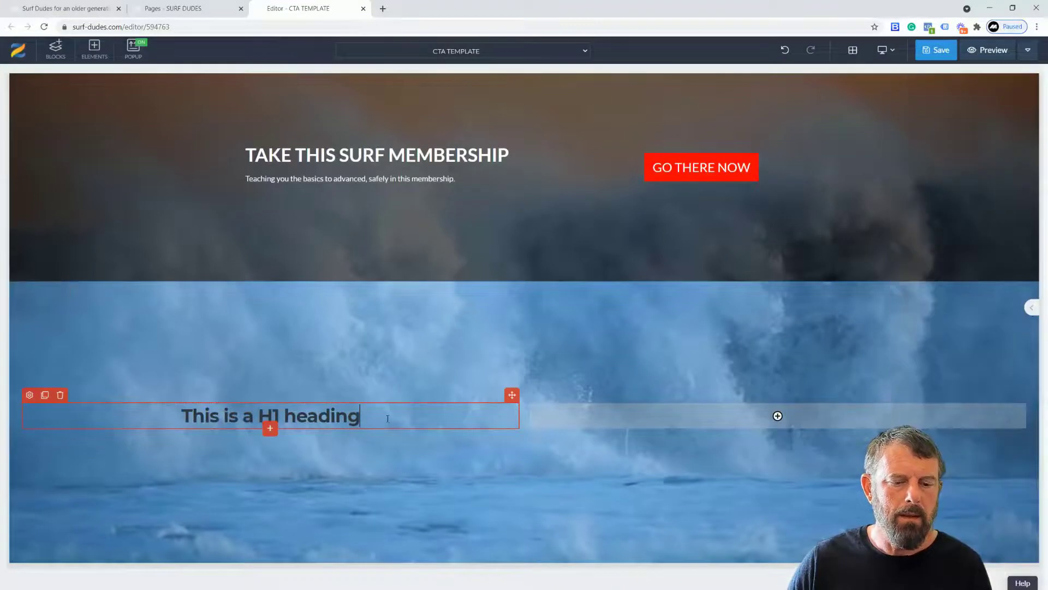
Change the heading text to "TAKE THE MEMBERSHIP TODAY!" and colour it white
text(T)
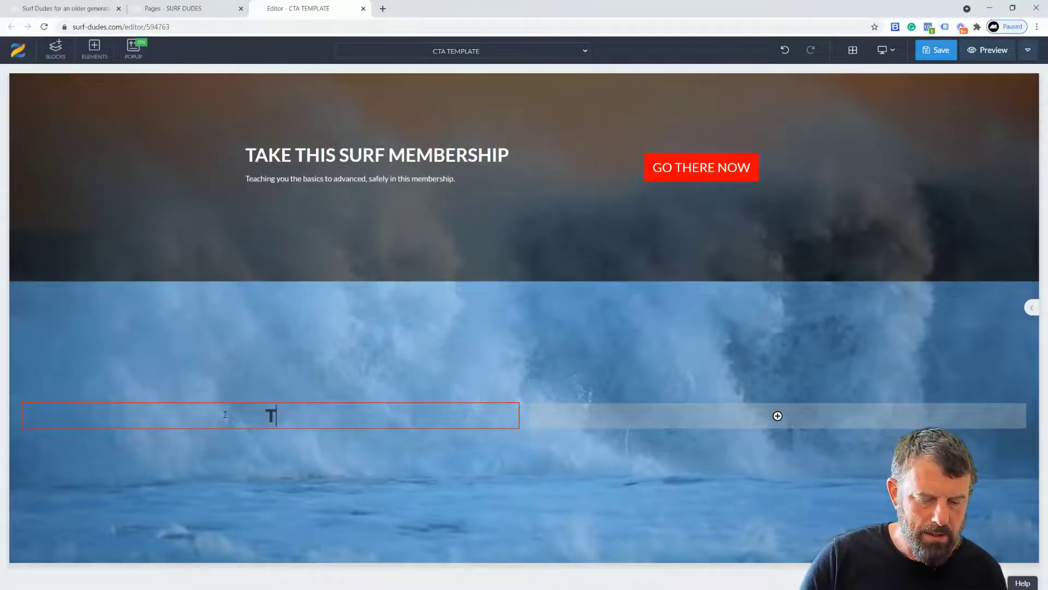
text(AKE THE M)
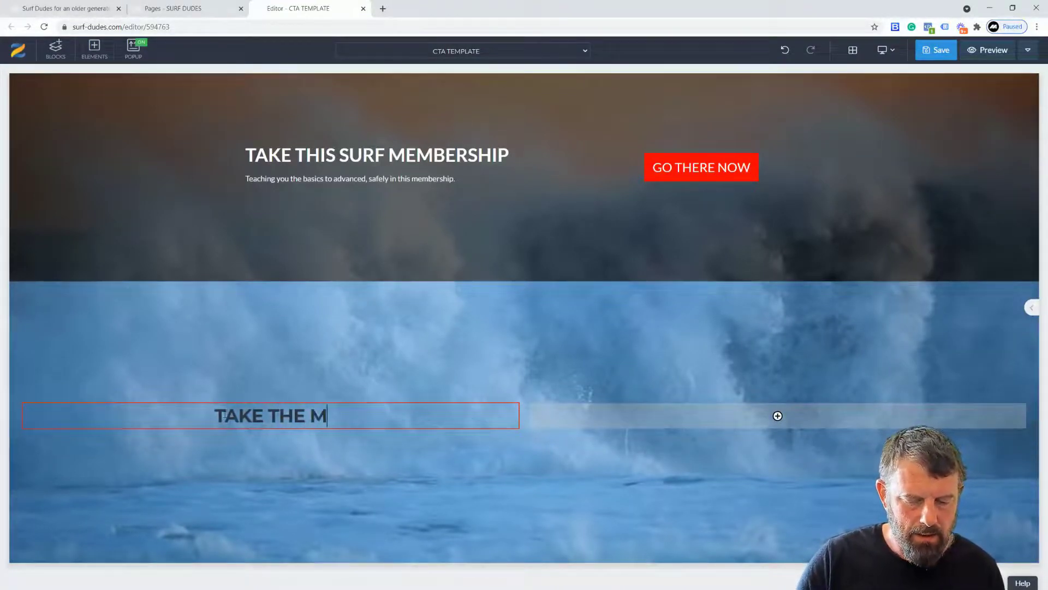
text(EMBERSHIP)
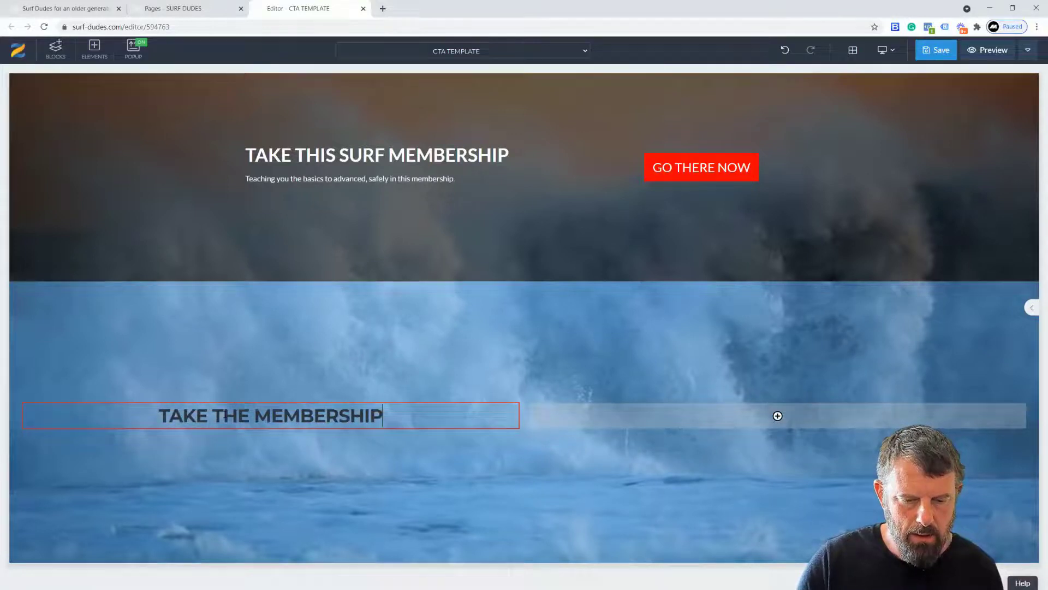
text( TODAY!)
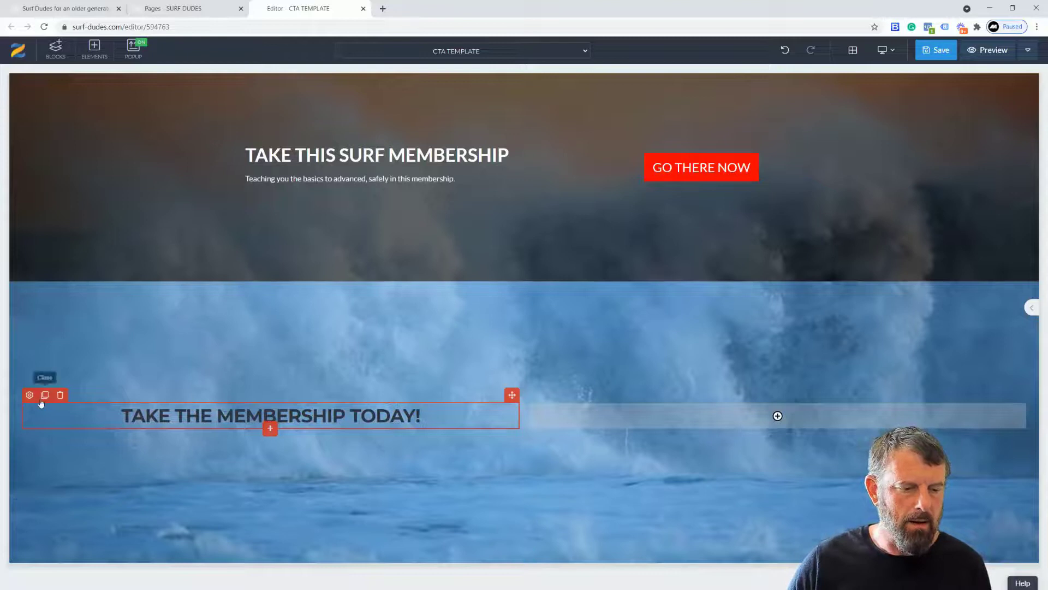
click(30, 395)
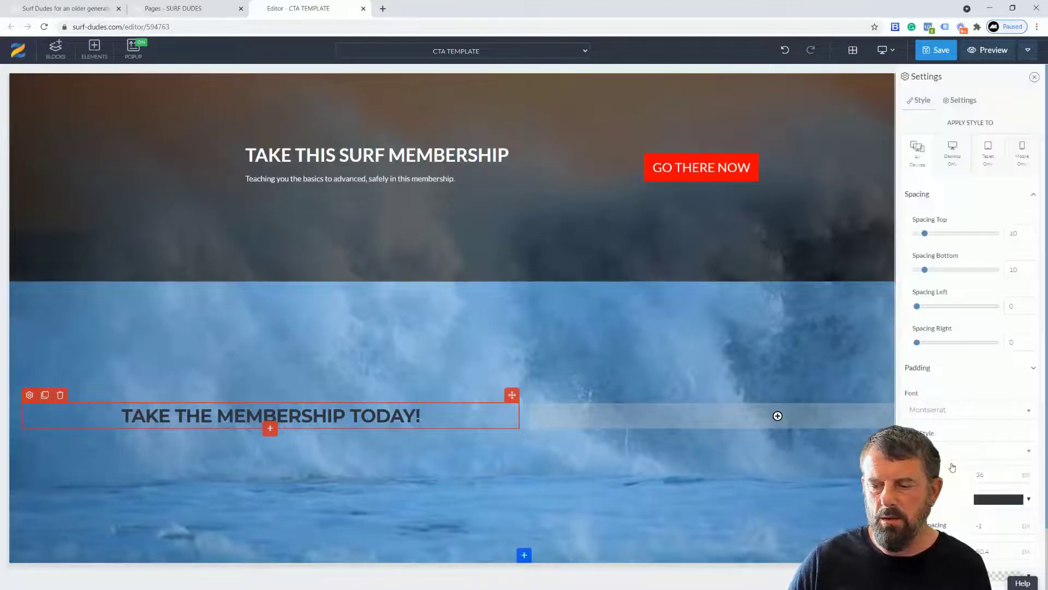
click(1028, 502)
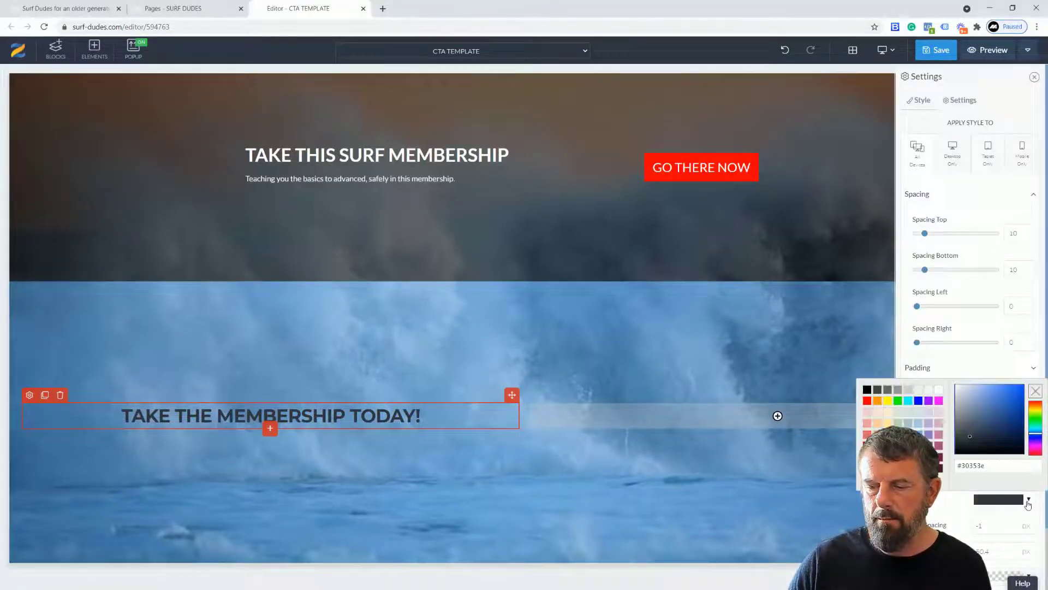
click(938, 390)
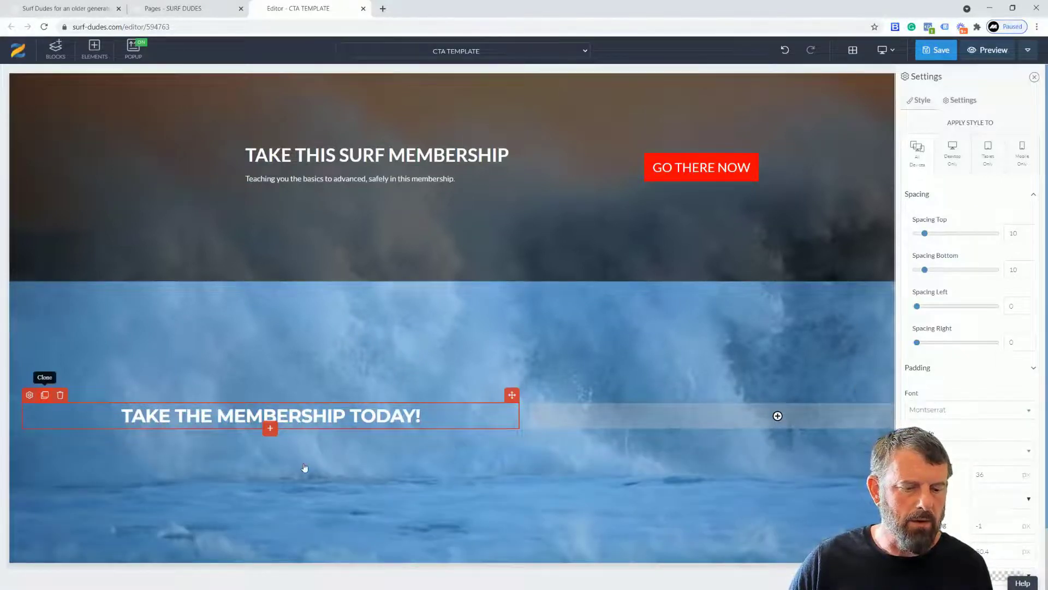
Duplicate the white heading and change the lower copy's text to "Just £5 A Month"
drag(428, 453, 69, 452)
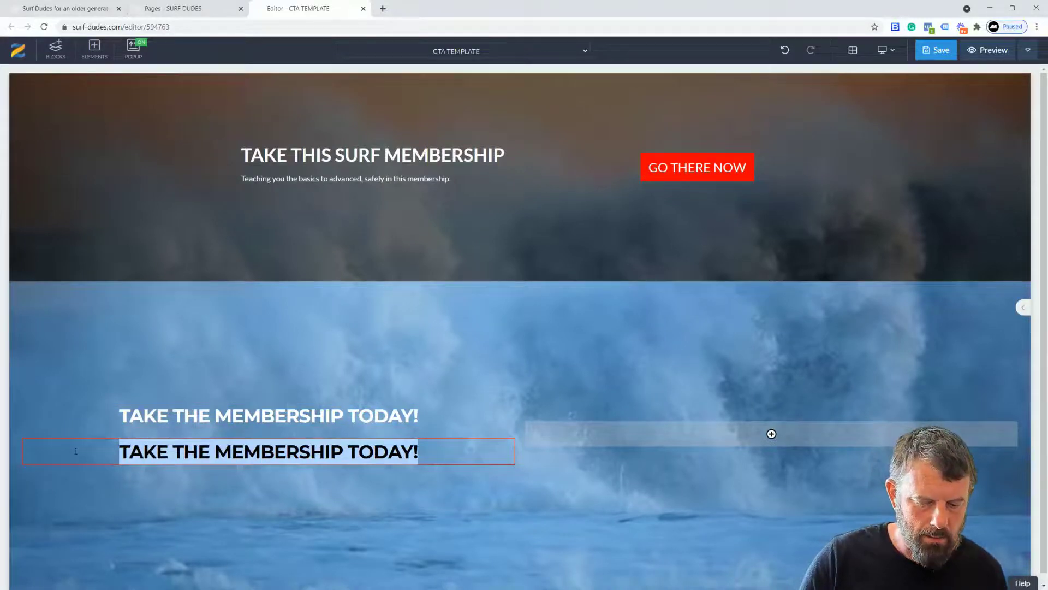
text(Just £5 A Mo)
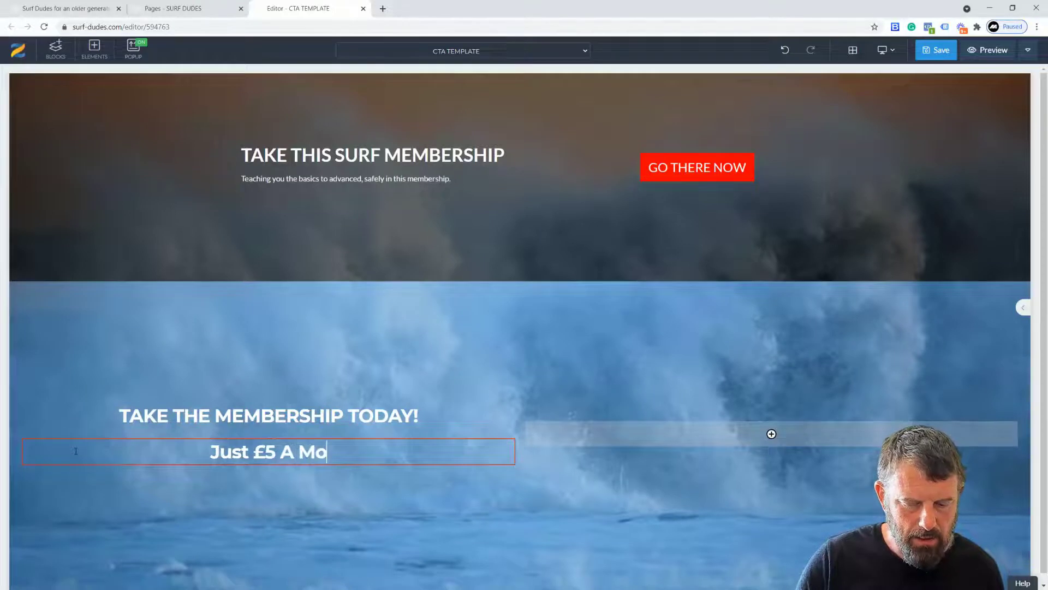
text(nth)
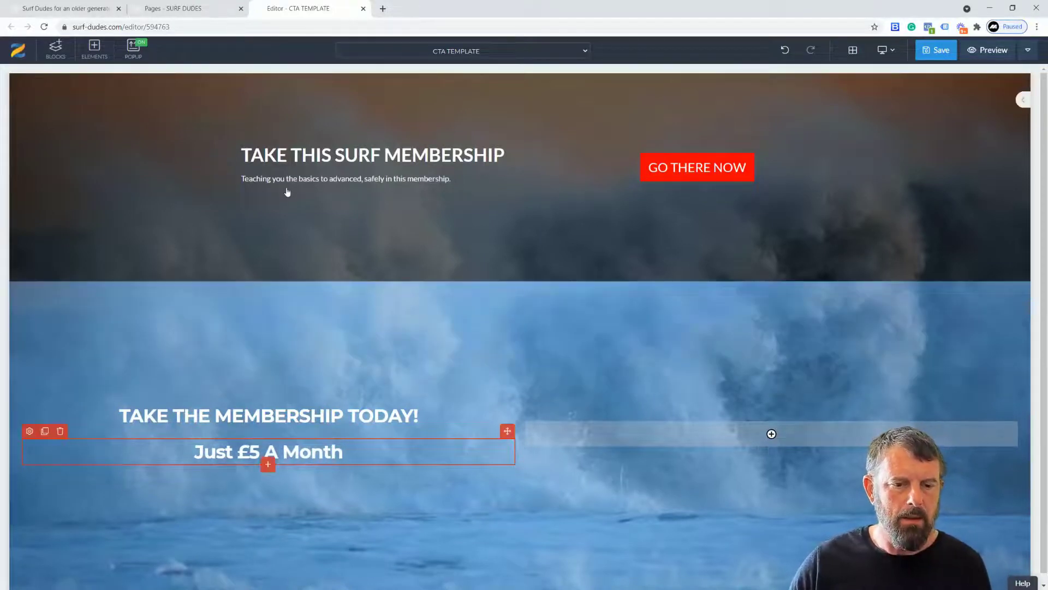
Duplicate the upper block's "Teaching you the basics" text, move the copy below the "Just £5 A Month" heading and colour it white
click(291, 181)
click(263, 165)
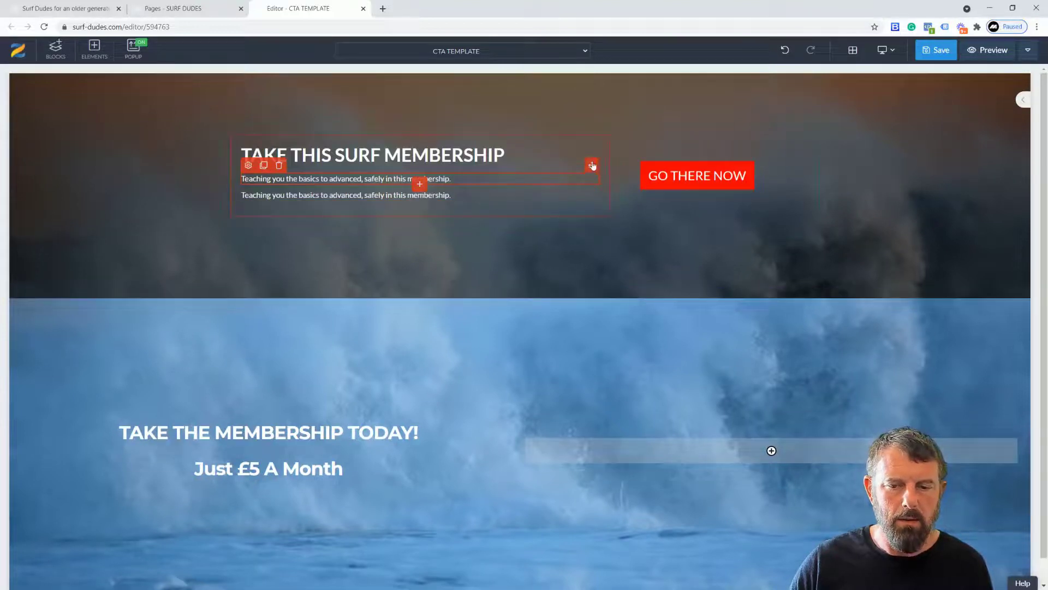
drag(593, 166, 274, 491)
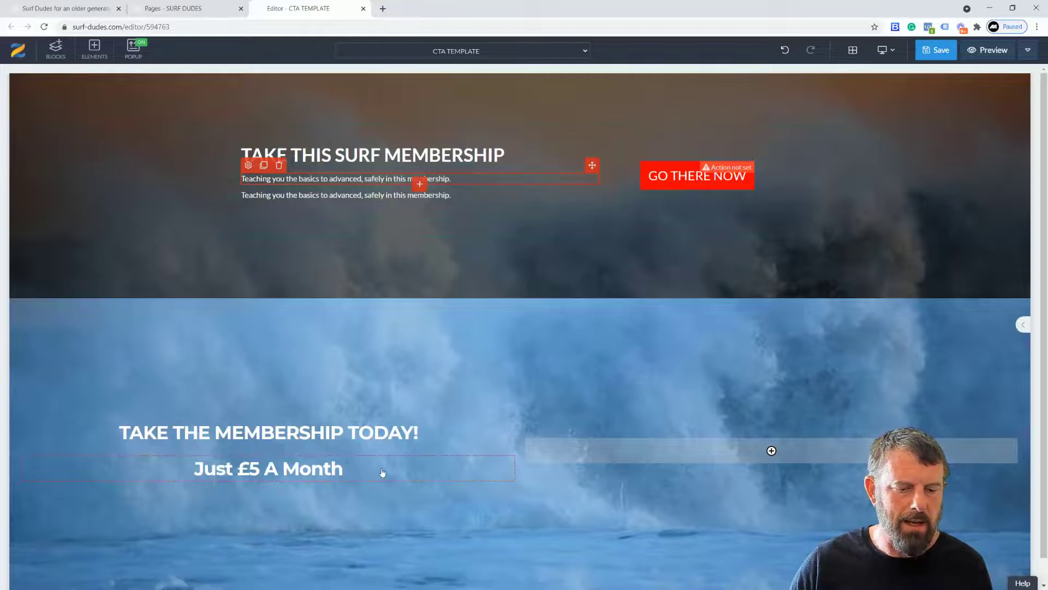
drag(353, 436, 306, 488)
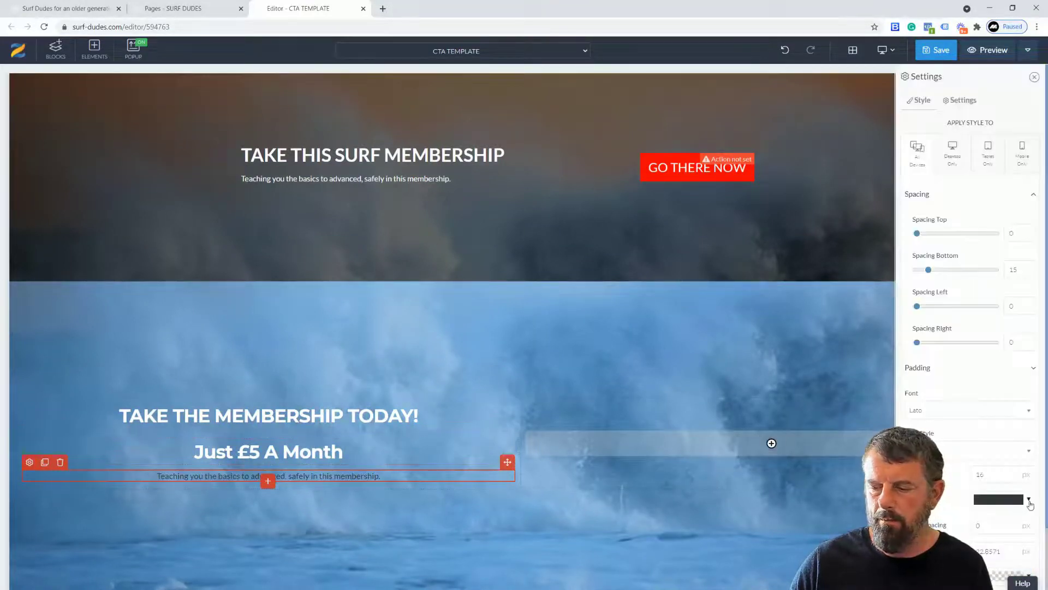
click(1030, 502)
click(939, 390)
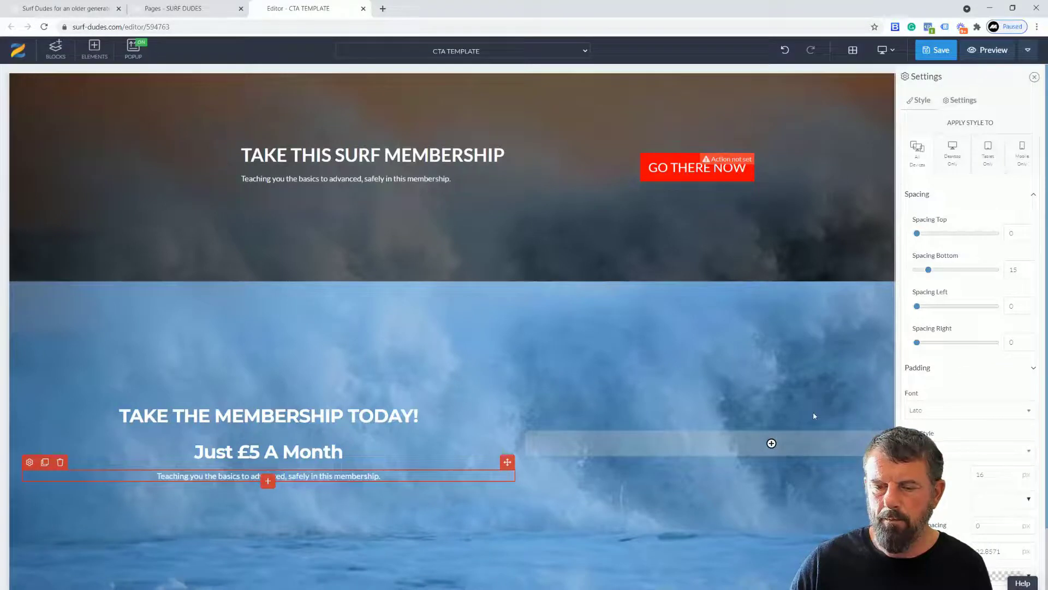
Duplicate the red GO THERE NOW button and move the copy into the blue block's right column
click(657, 179)
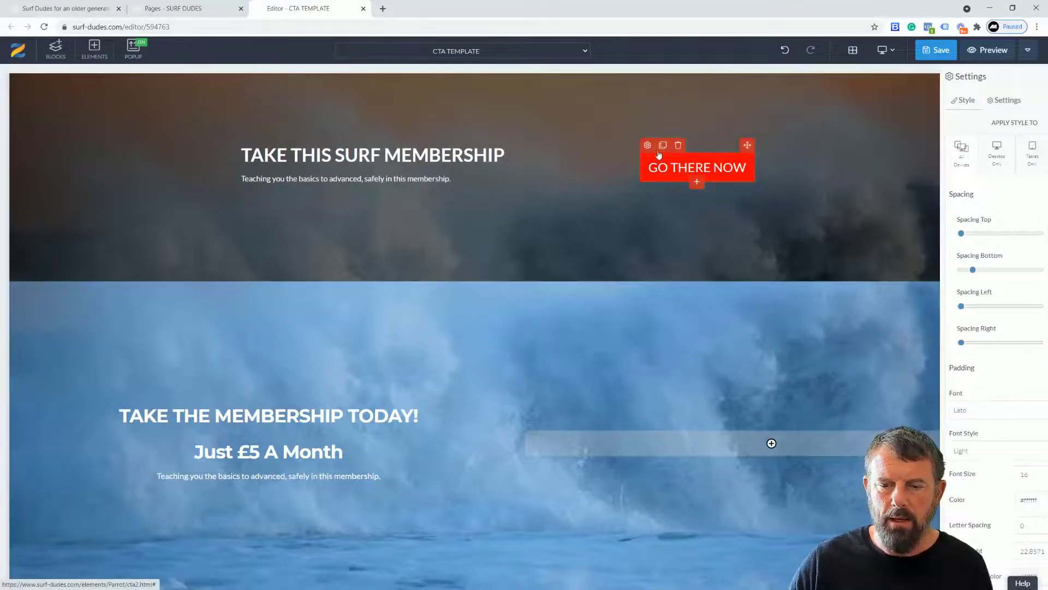
click(663, 145)
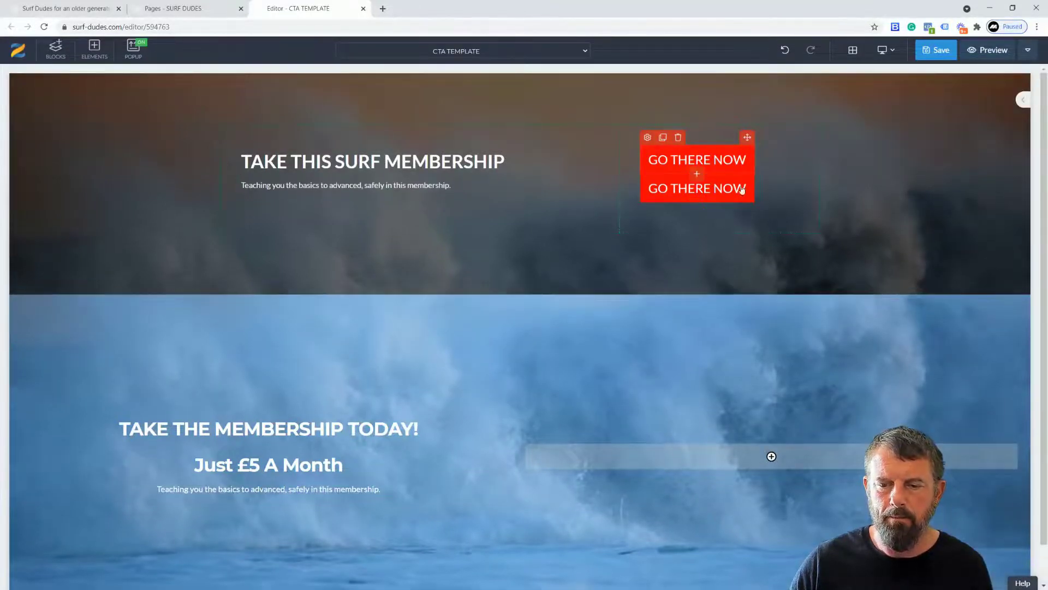
drag(747, 137, 737, 463)
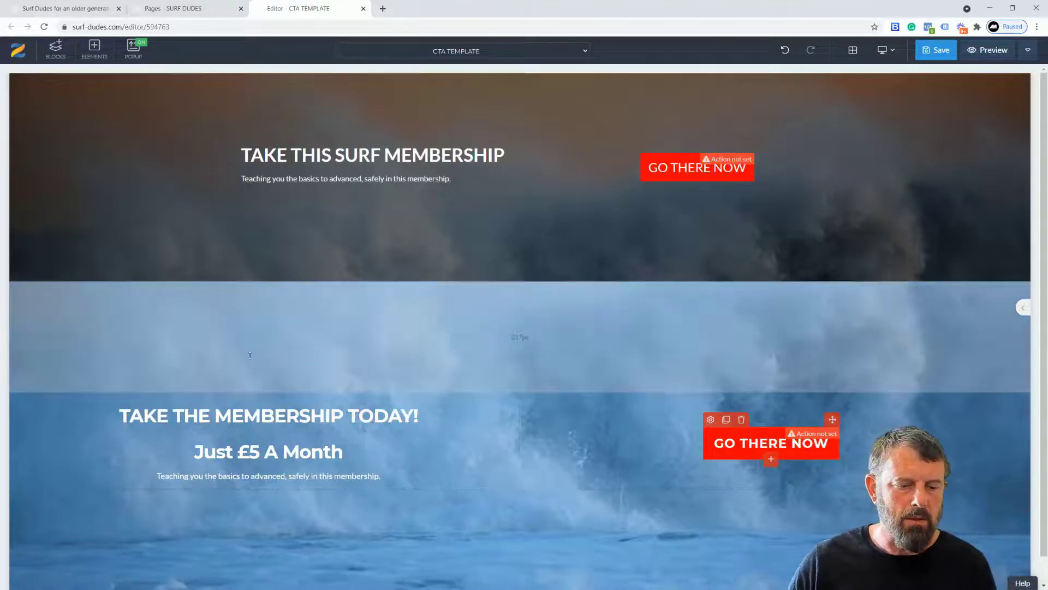
Set the font size of the "TAKE THE MEMBERSHIP TODAY!" heading to 56 px
click(182, 414)
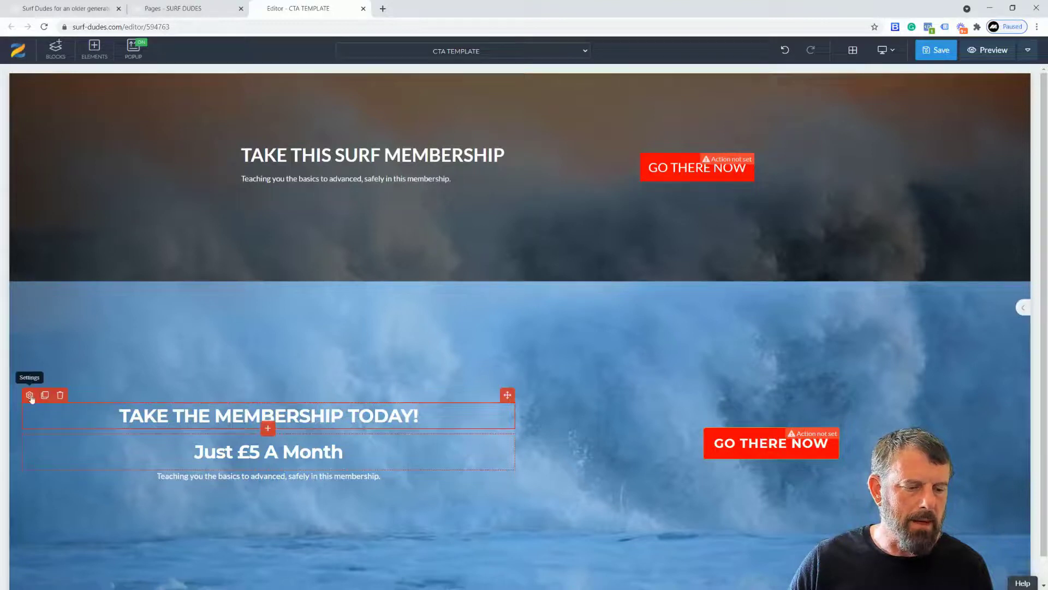
click(334, 415)
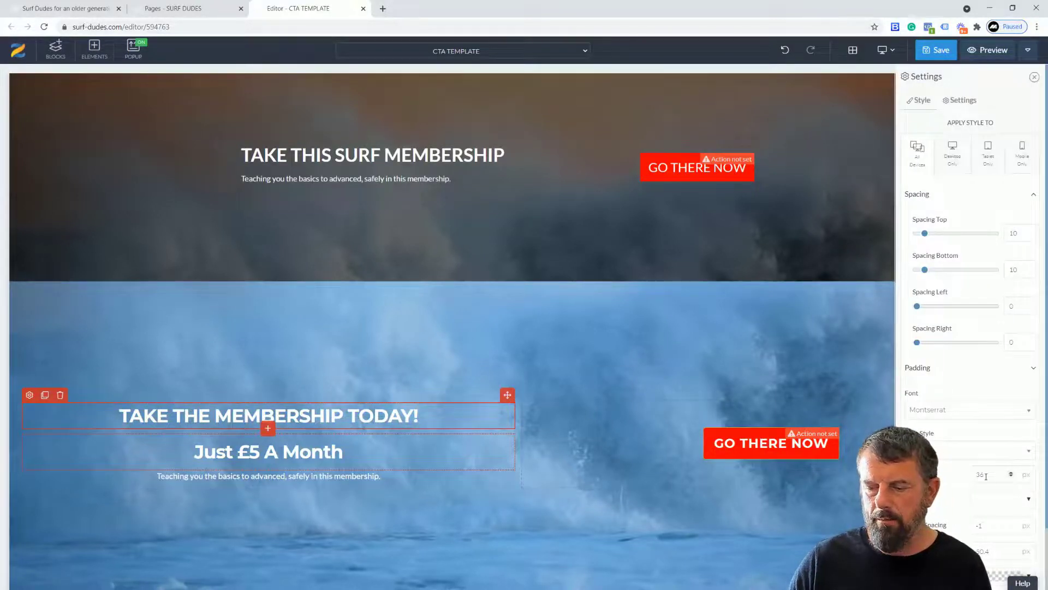
text(56)
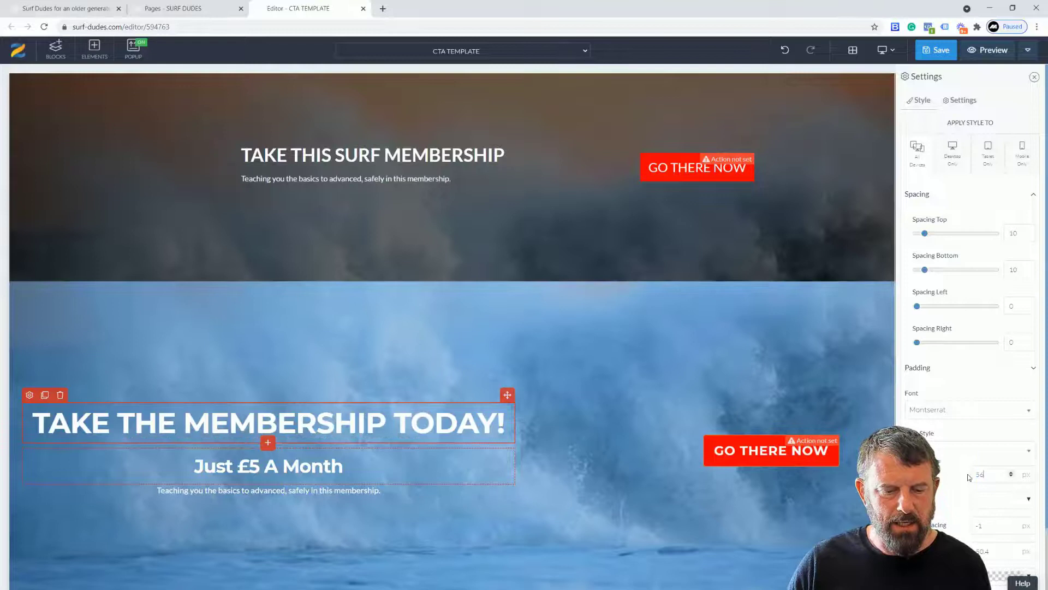
Set the "Just £5 A Month" heading's font style to Medium and save the page
click(284, 473)
click(30, 446)
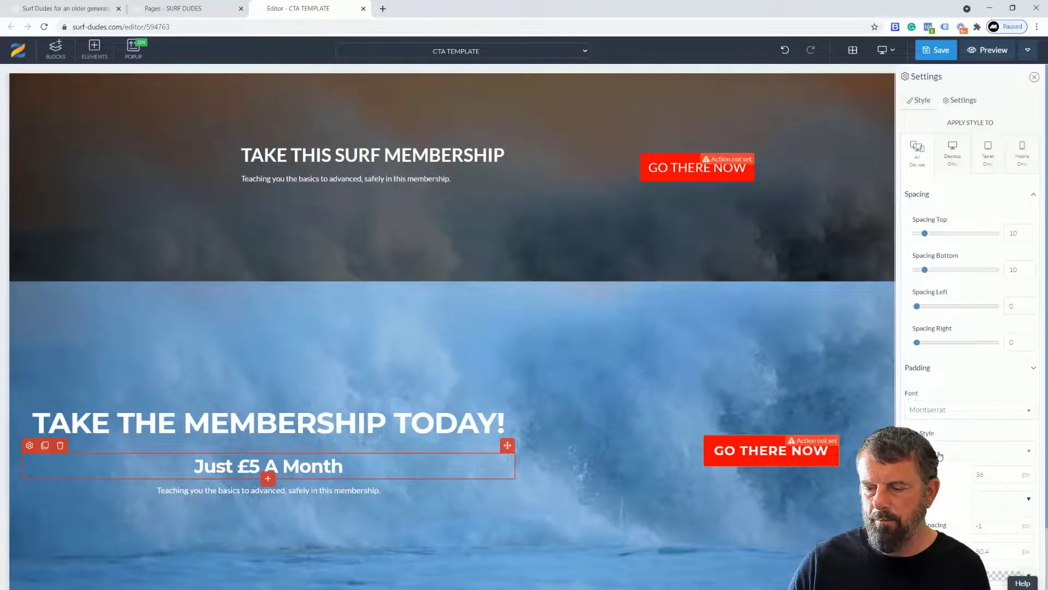
click(939, 453)
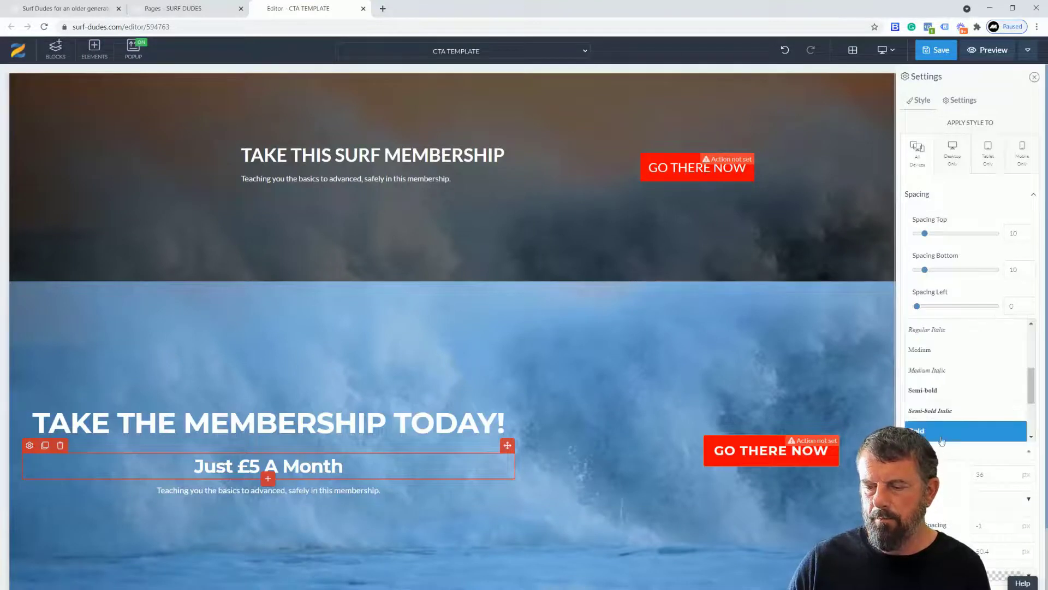
click(930, 351)
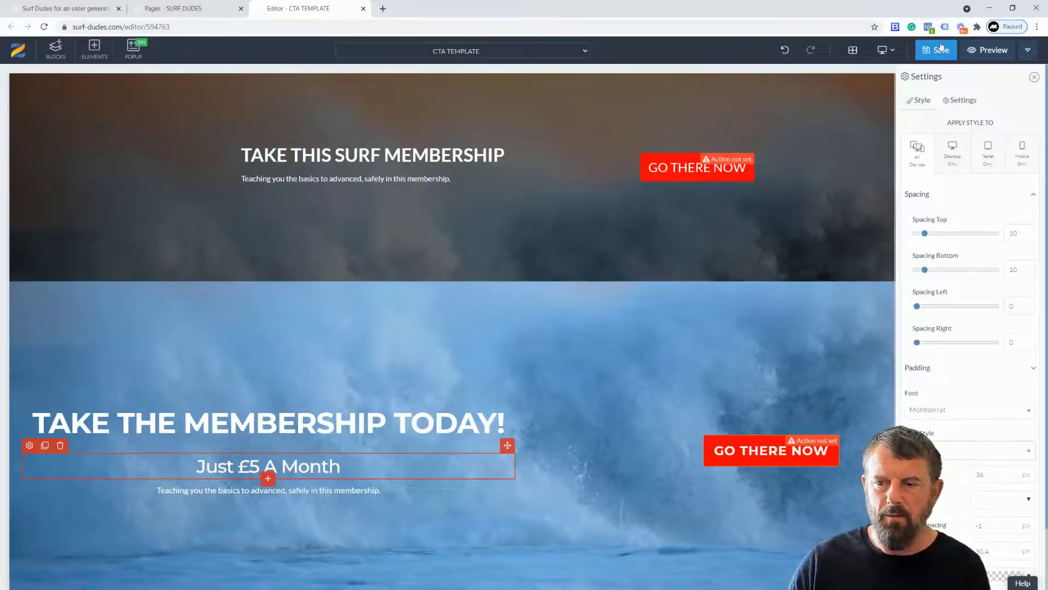
click(946, 53)
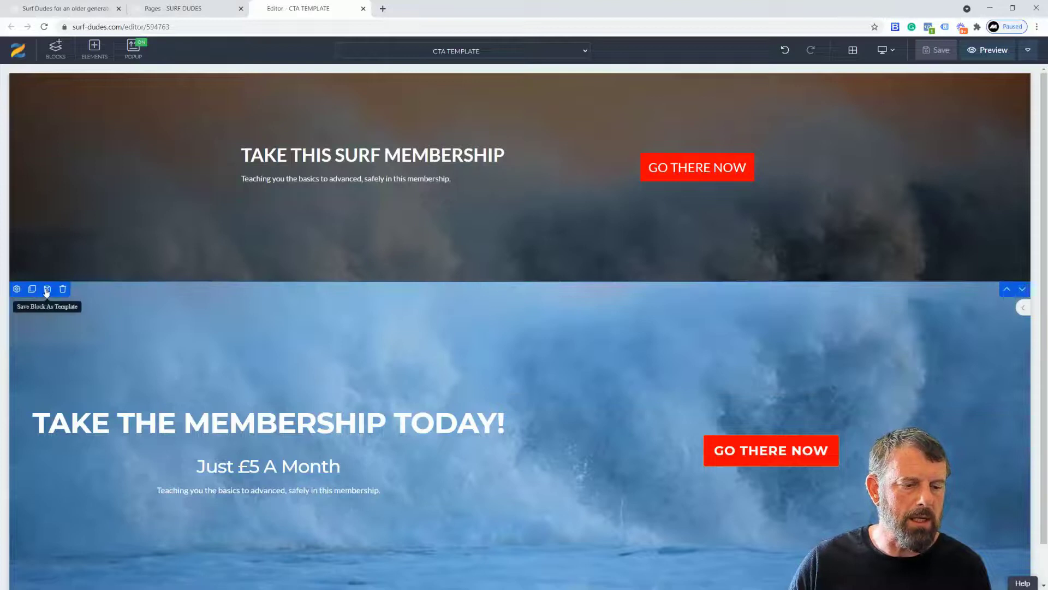
Save the blue block as a template titled "CTA2" and close the CTA TEMPLATE editor
click(47, 289)
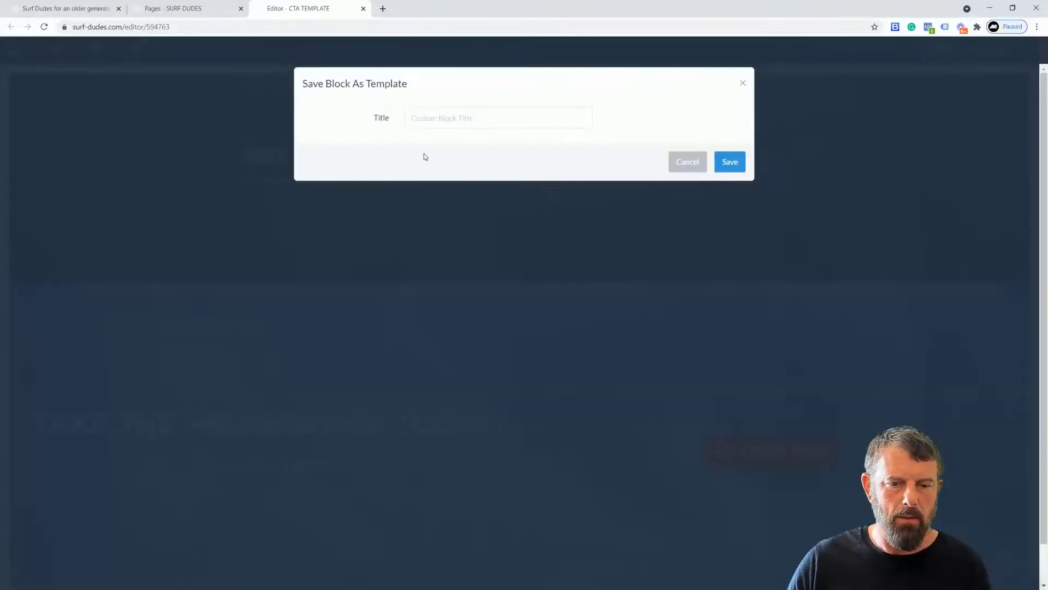
click(431, 119)
text(CTA)
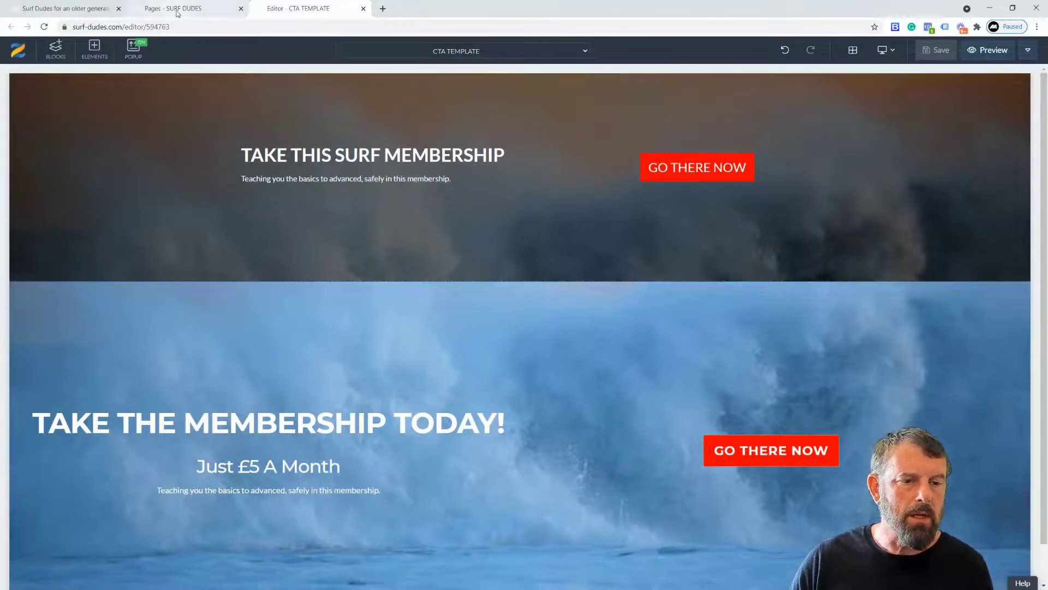
click(363, 8)
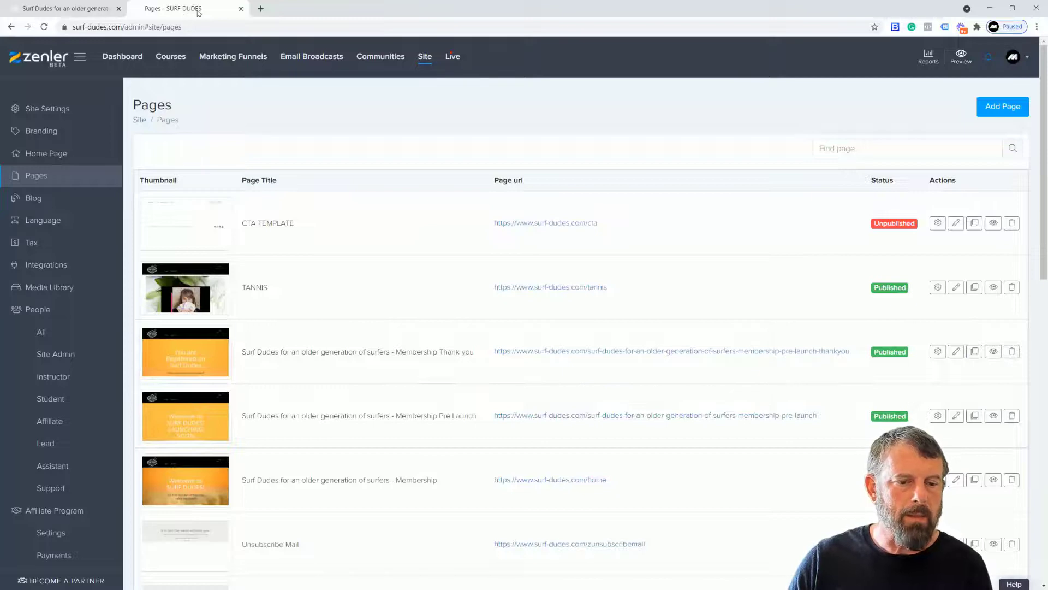
Find the "Surf Dudes for an older generation of surfers - Membership Pre Launch" page in the site's page list and open it for editing
scroll(422, 307, down, 1)
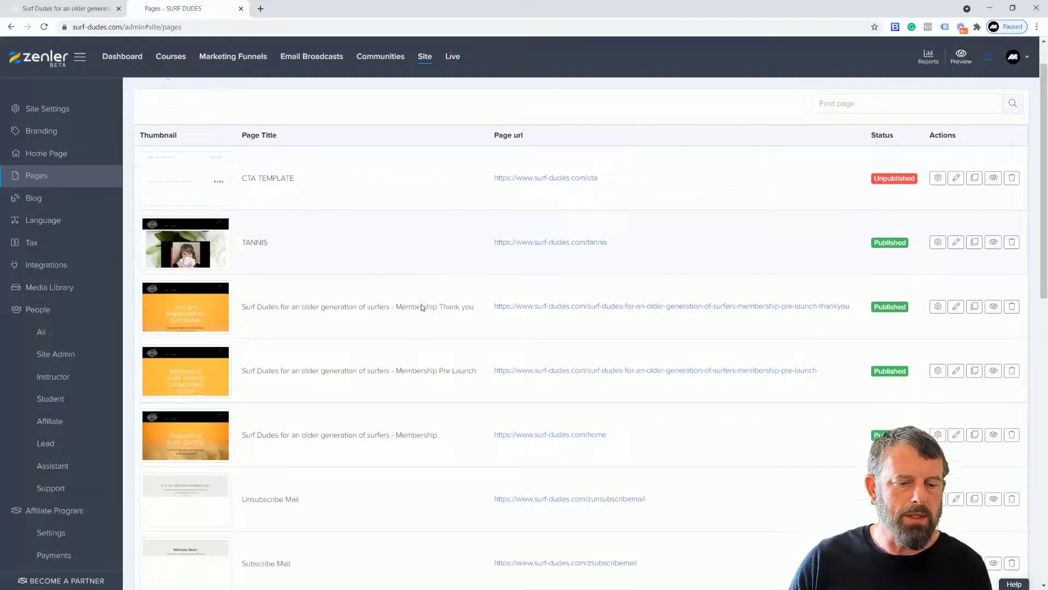
scroll(421, 304, down, 12)
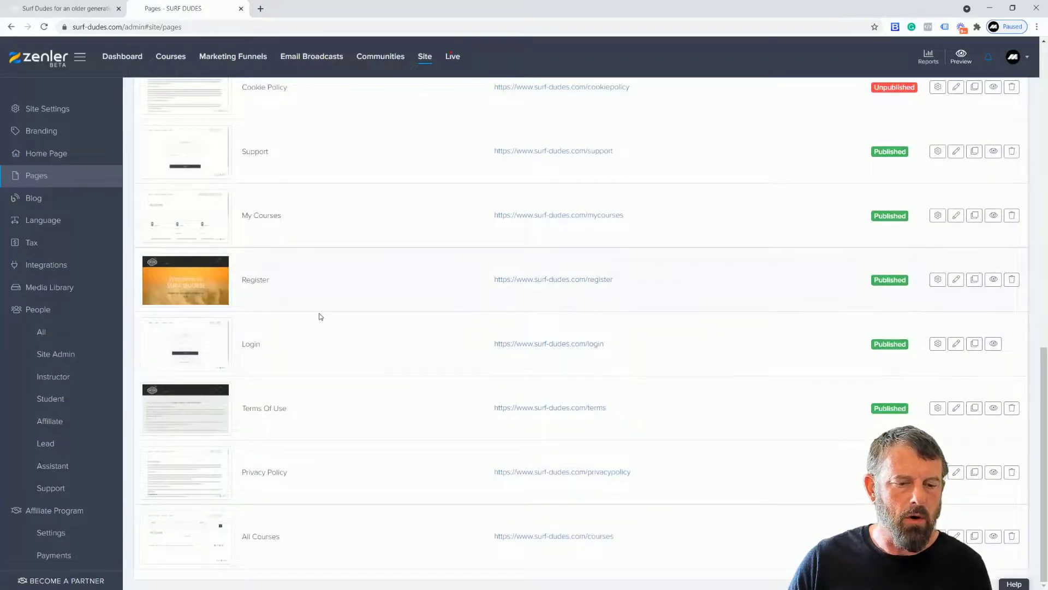
scroll(379, 346, up, 12)
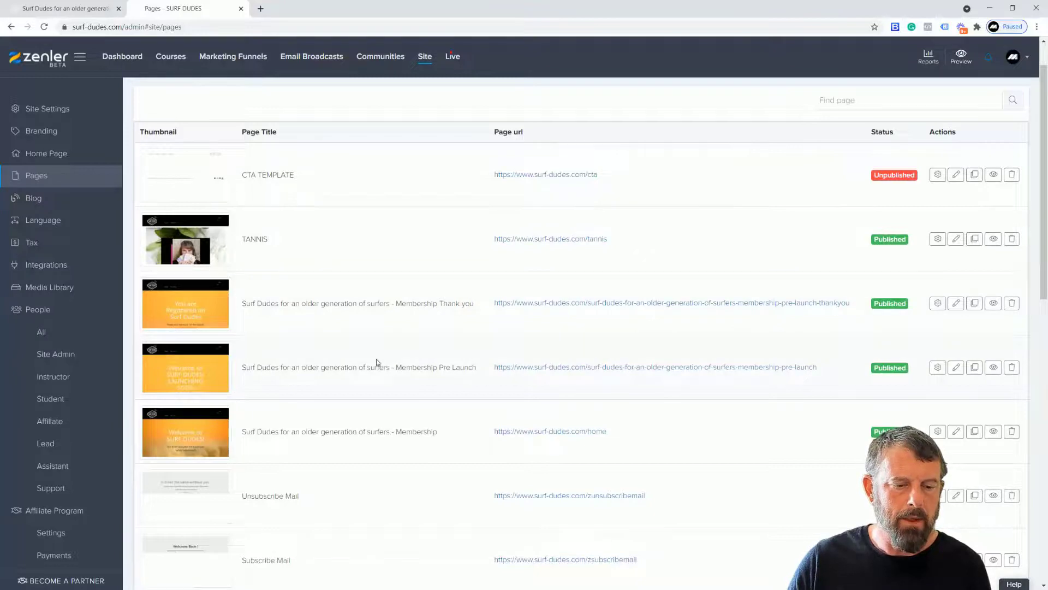
click(957, 368)
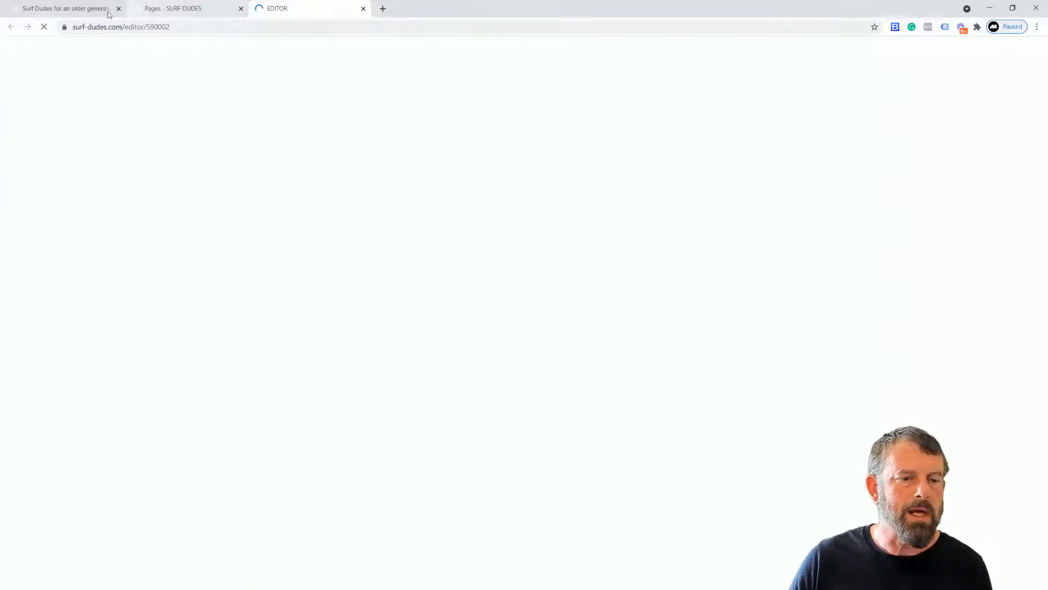
Open the Surf-Dudes Membership bundle's course pages and copy the sales page URL
click(77, 10)
click(153, 10)
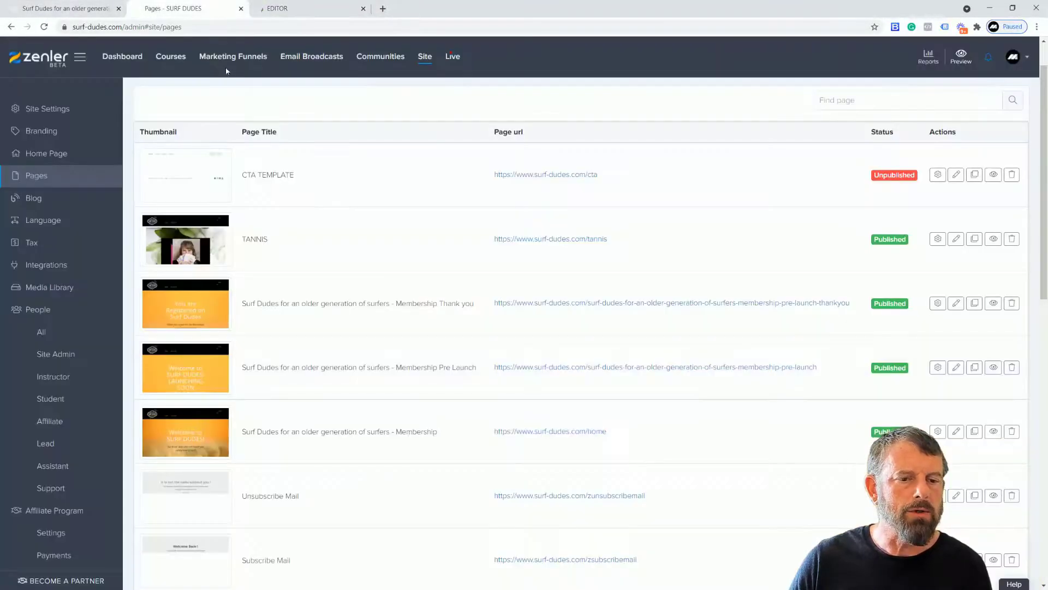
click(173, 58)
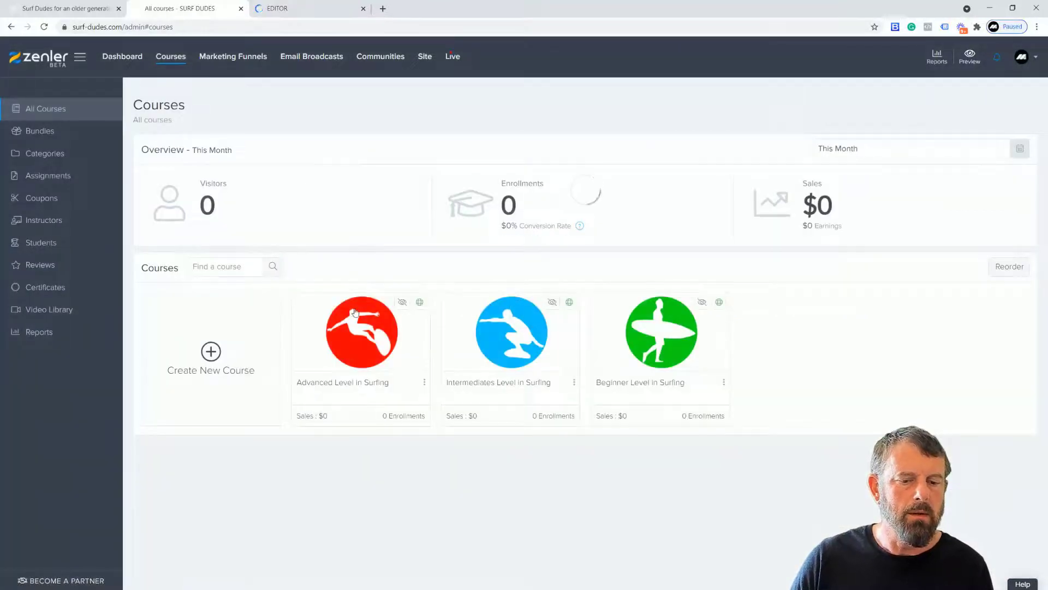
click(74, 146)
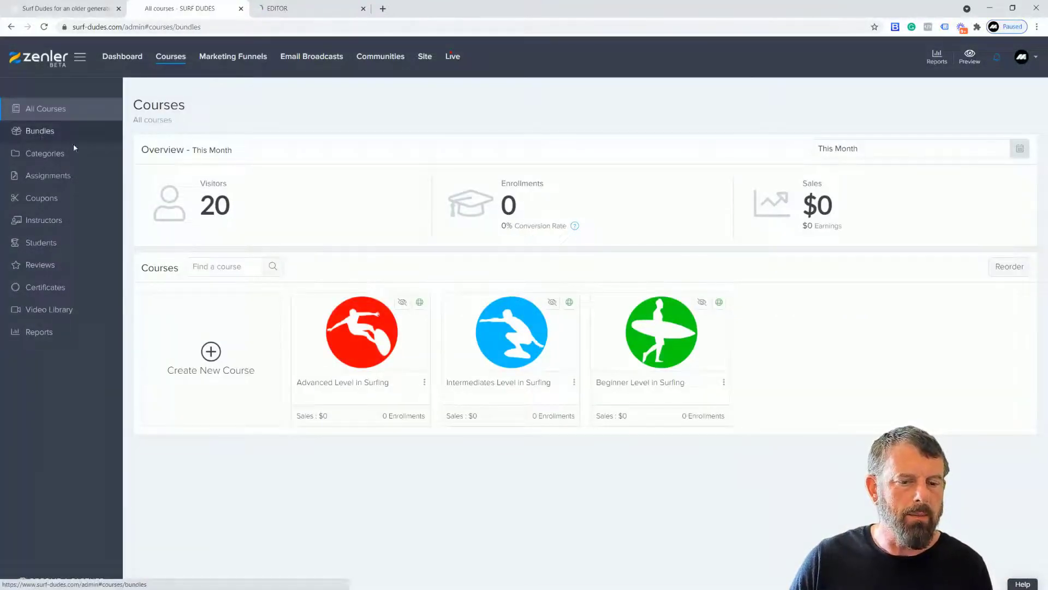
click(375, 230)
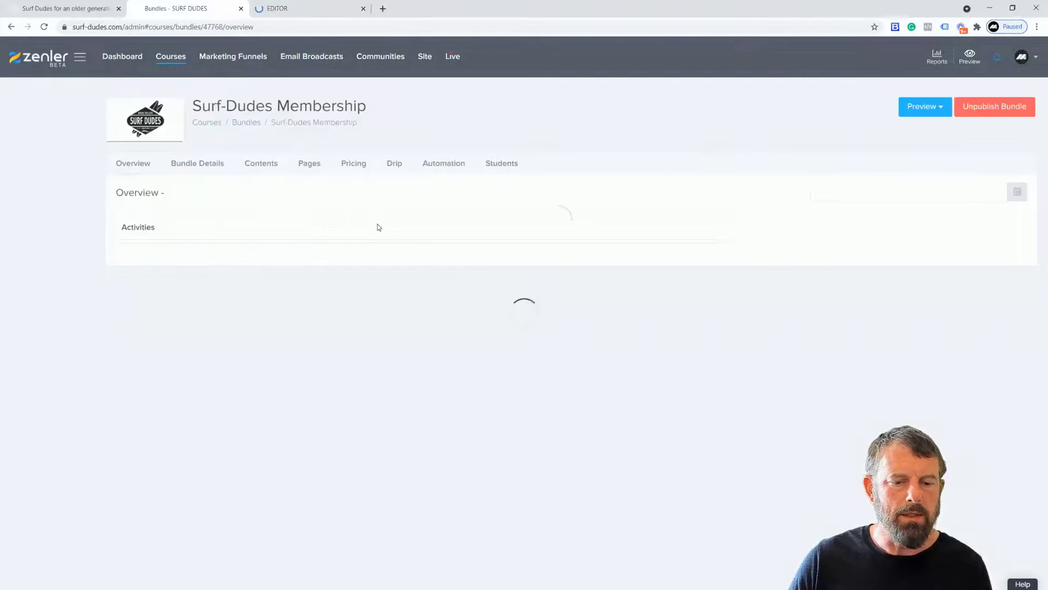
click(216, 163)
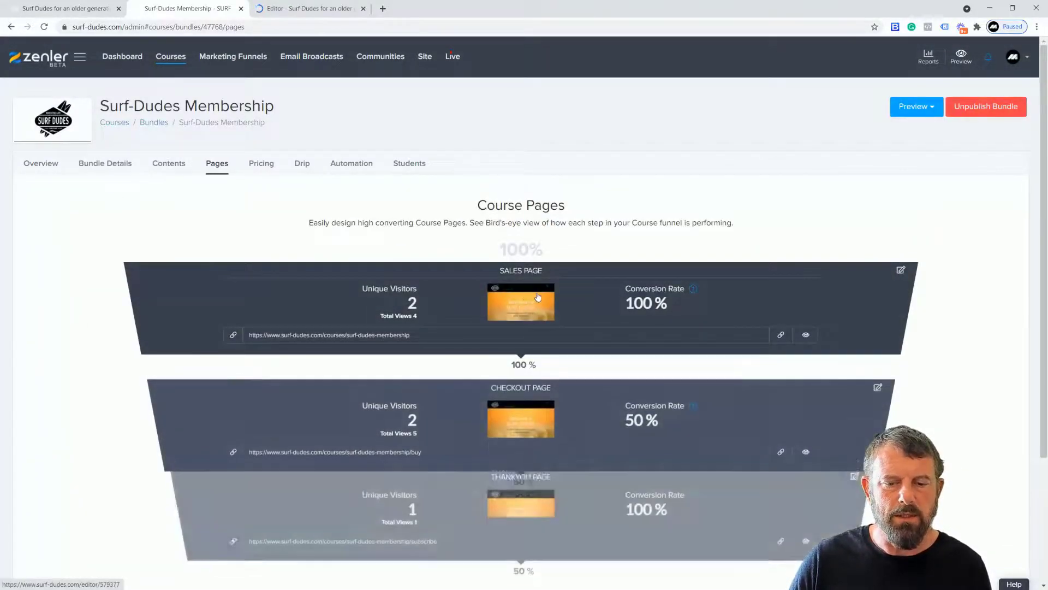
click(781, 337)
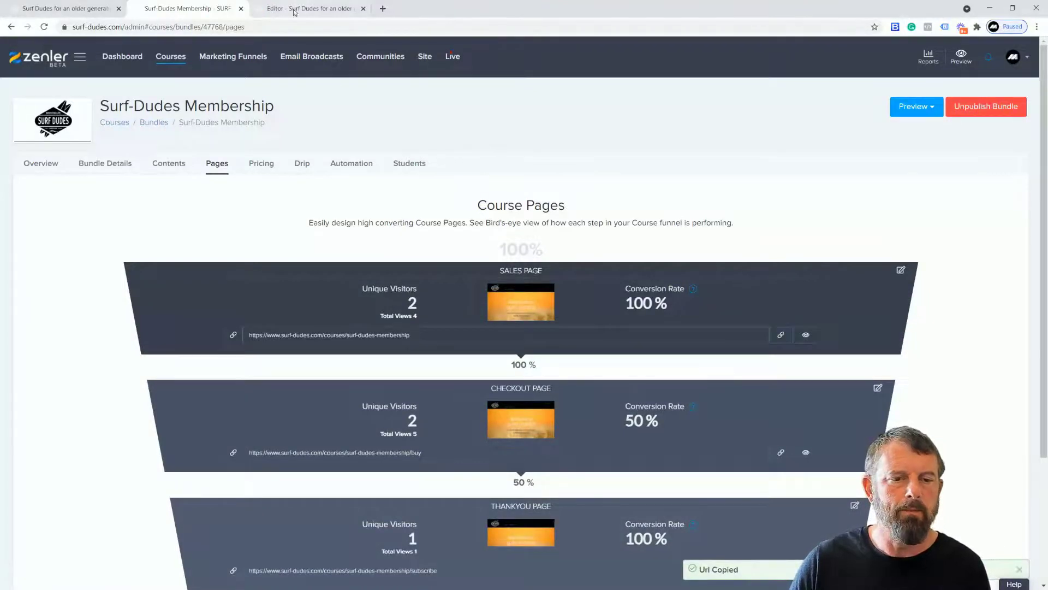
Return to the Membership Pre Launch page editor and insert the CTA2 custom block between the four coloured boxes and the footer
click(294, 9)
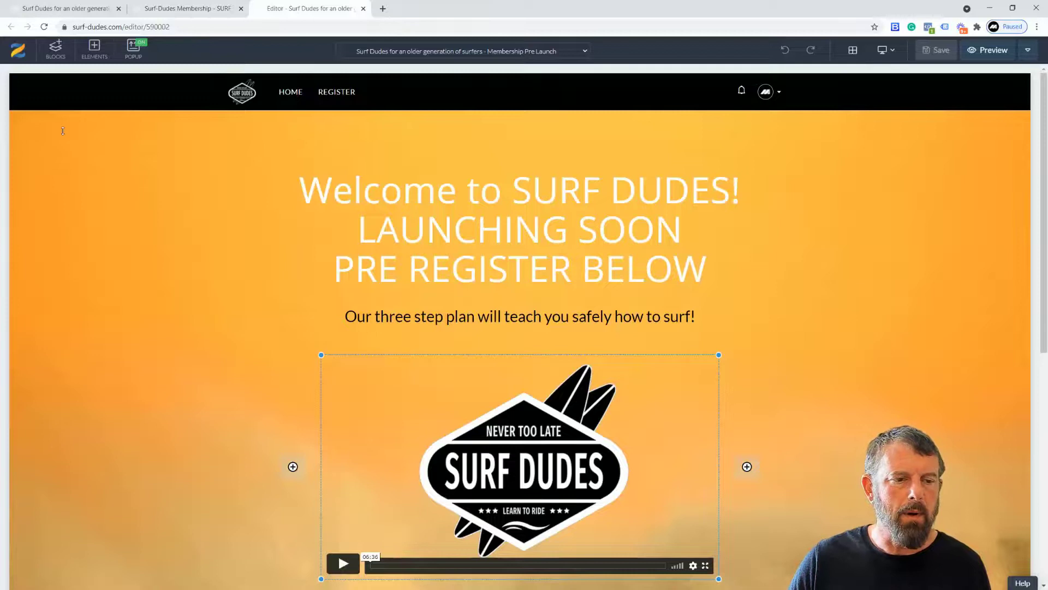
scroll(63, 131, down, 3)
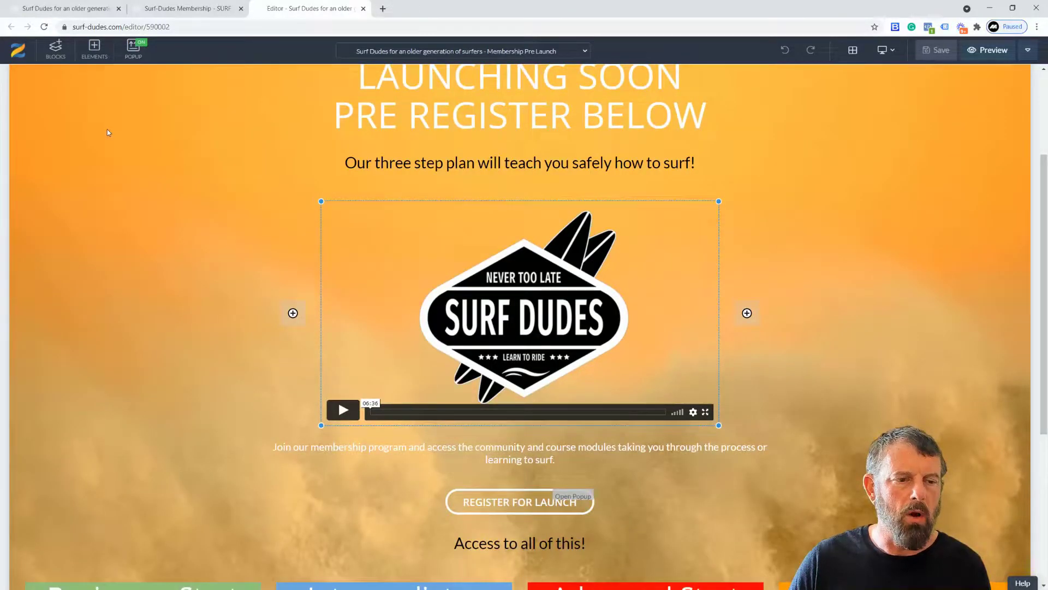
scroll(107, 132, down, 5)
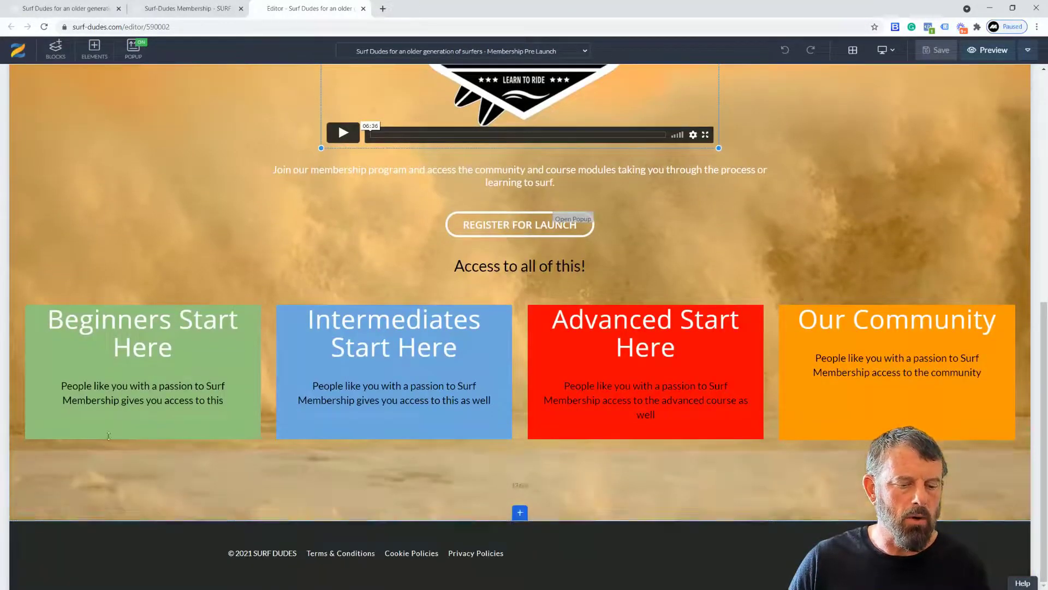
click(55, 48)
scroll(70, 445, down, 5)
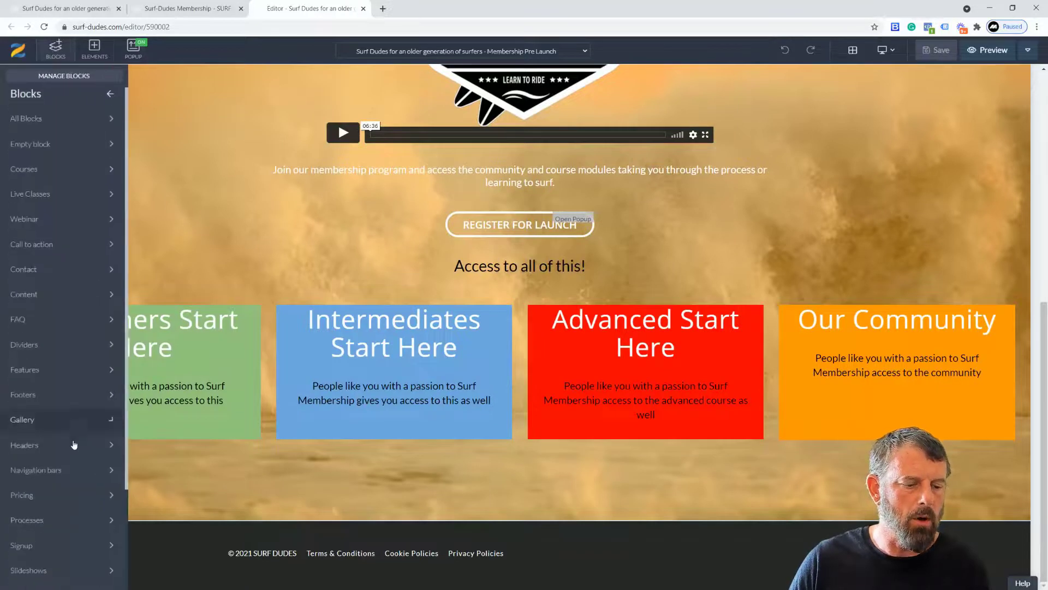
click(57, 578)
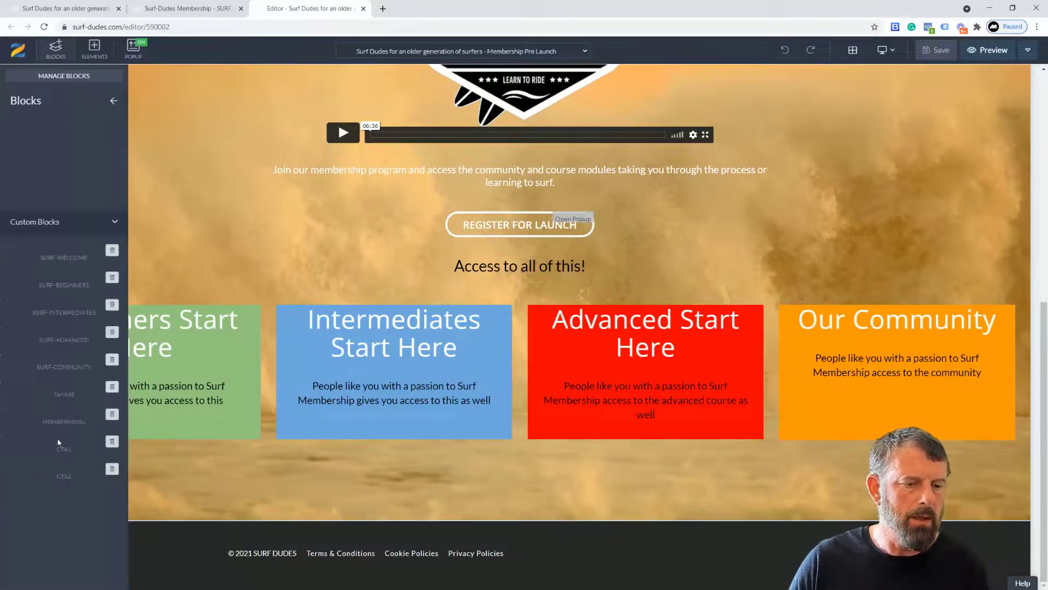
scroll(75, 314, down, 5)
scroll(76, 314, down, 1)
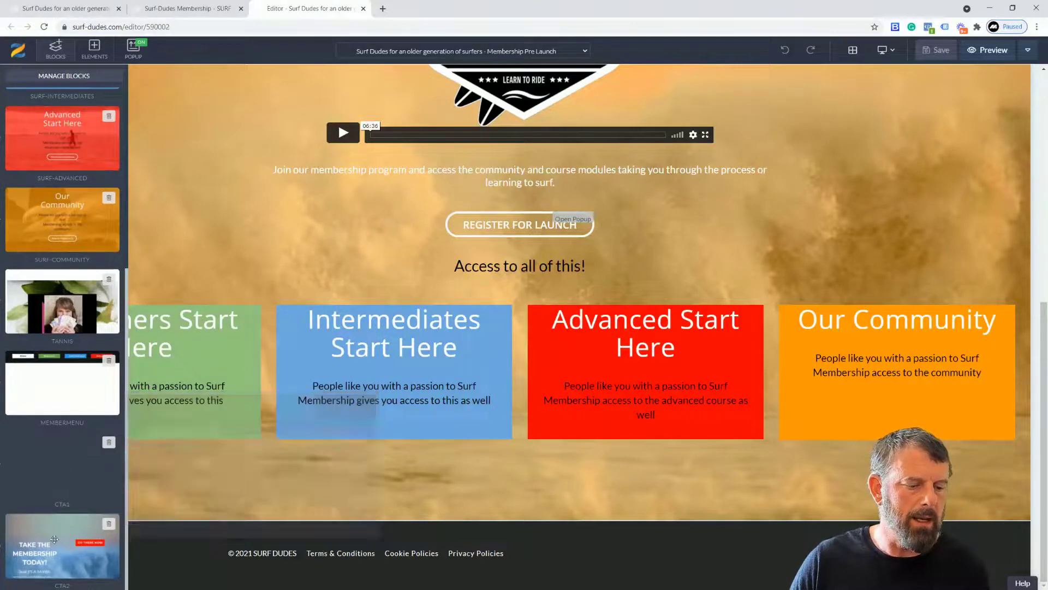
drag(30, 551, 60, 568)
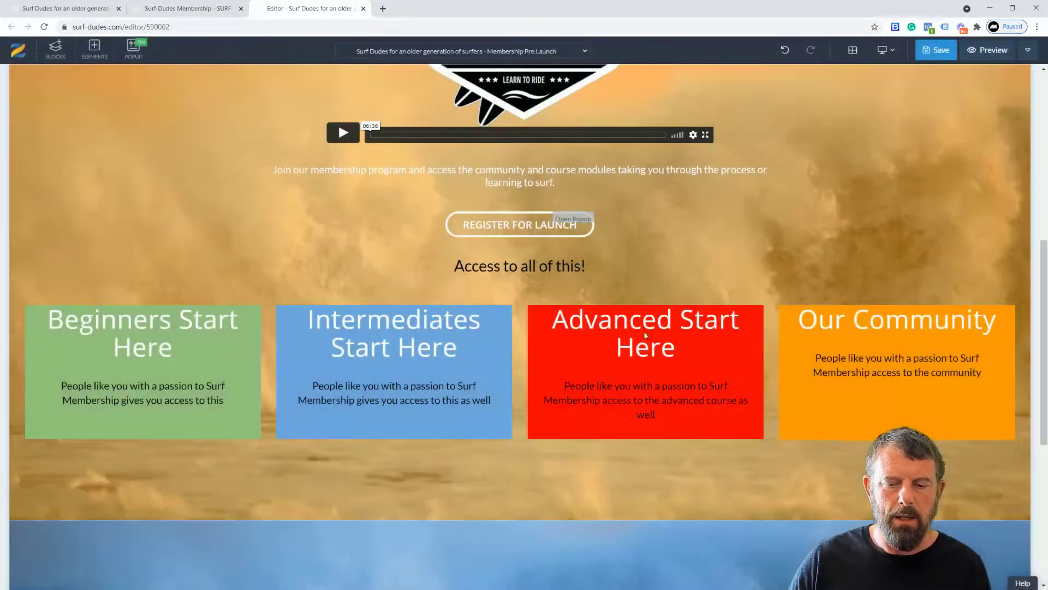
Set the inserted block's GO THERE NOW button action to Go to Link, using the copied membership sales page URL
scroll(499, 365, down, 6)
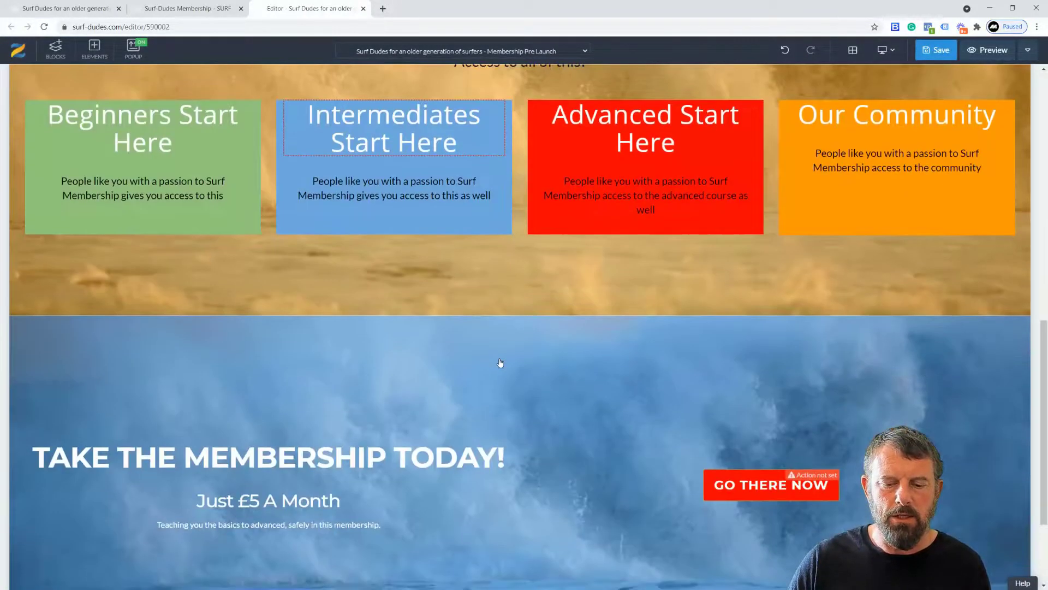
mouse_move(733, 344)
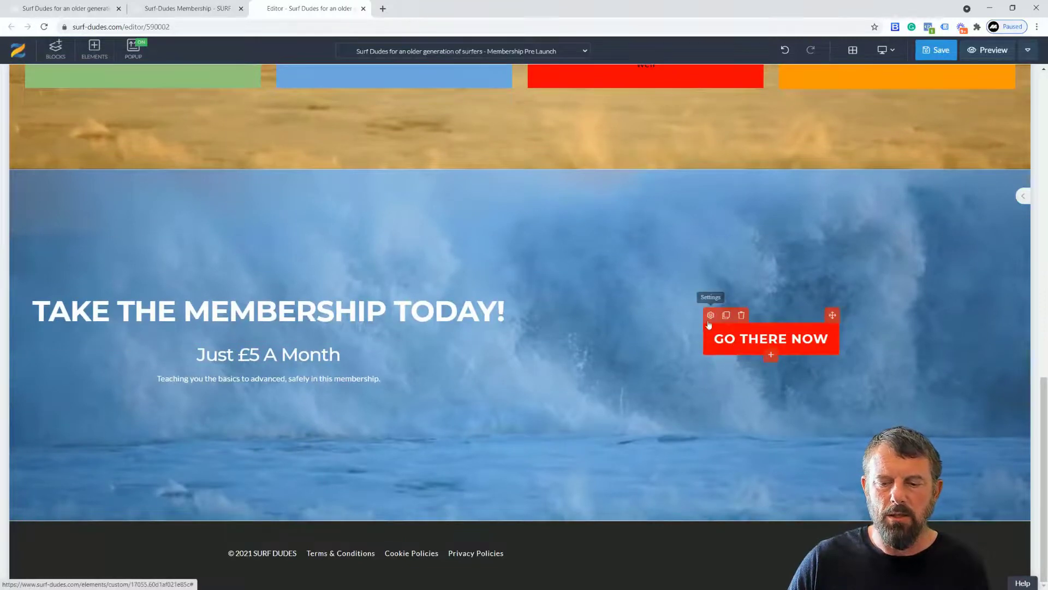
click(724, 329)
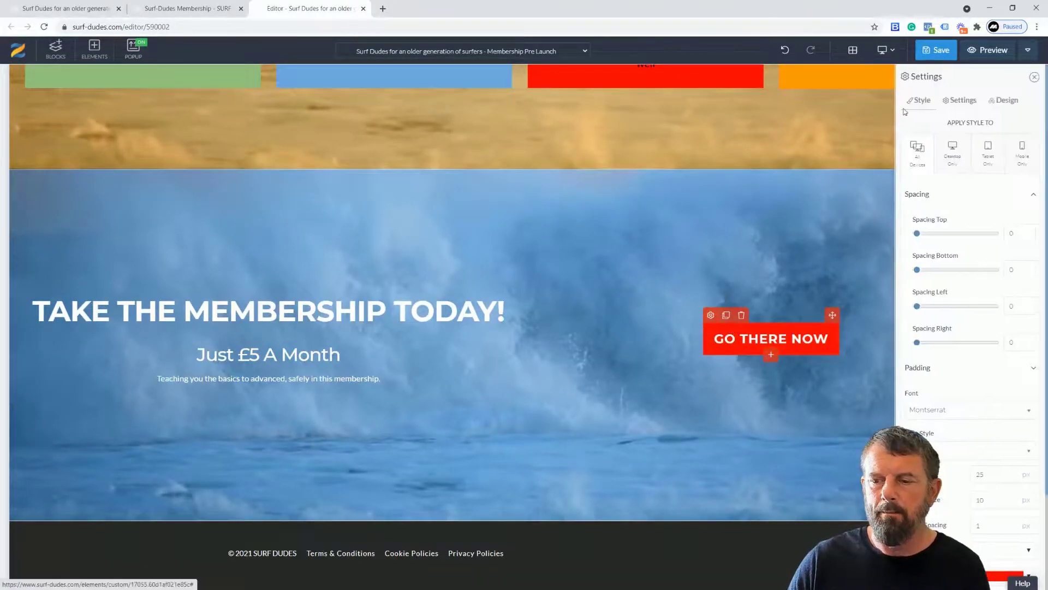
click(961, 102)
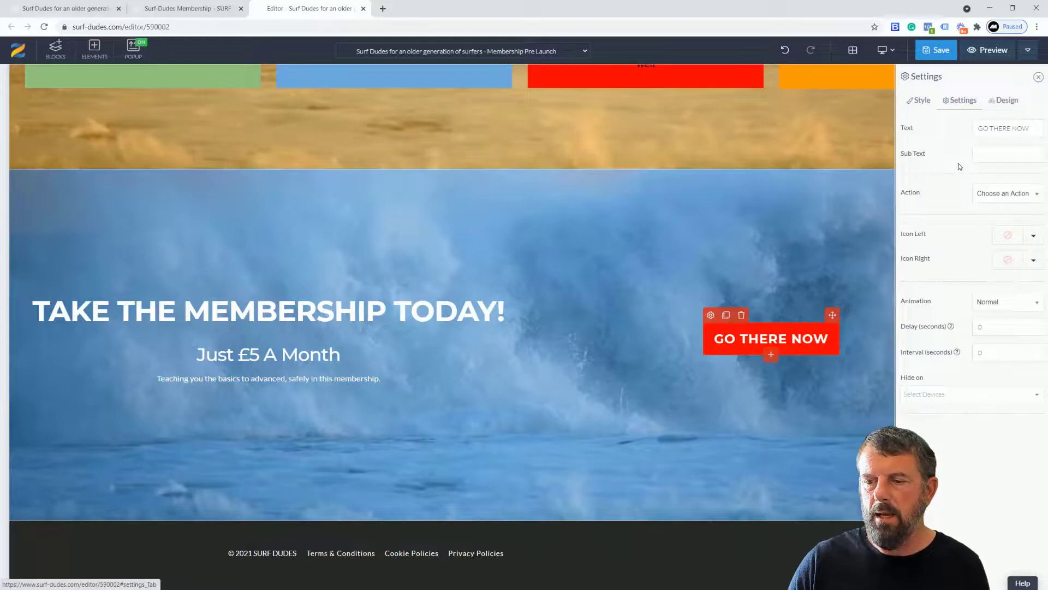
click(1002, 194)
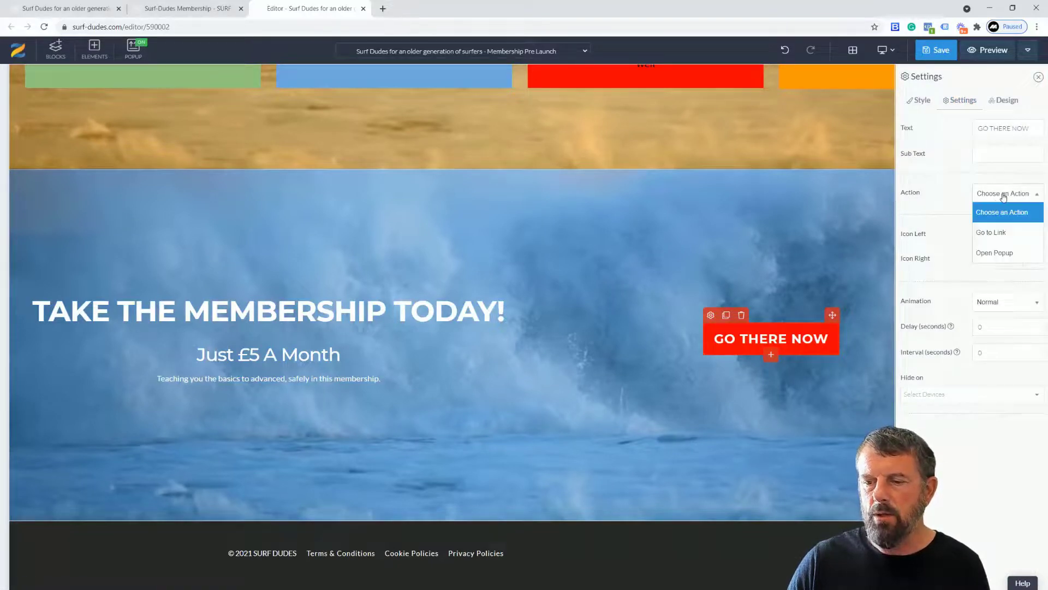
click(983, 233)
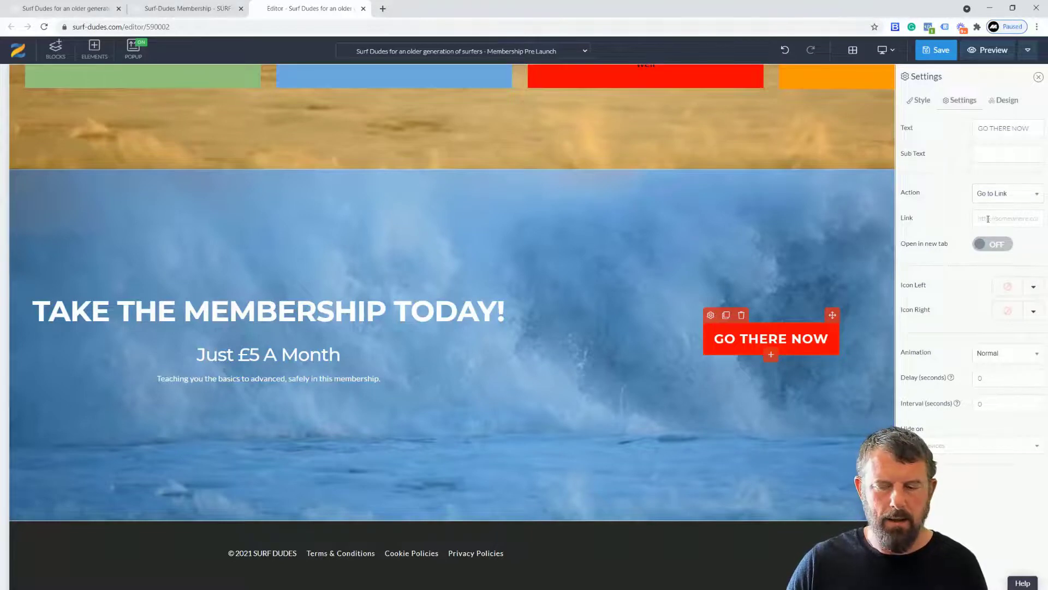
click(988, 219)
key(ctrl+v)
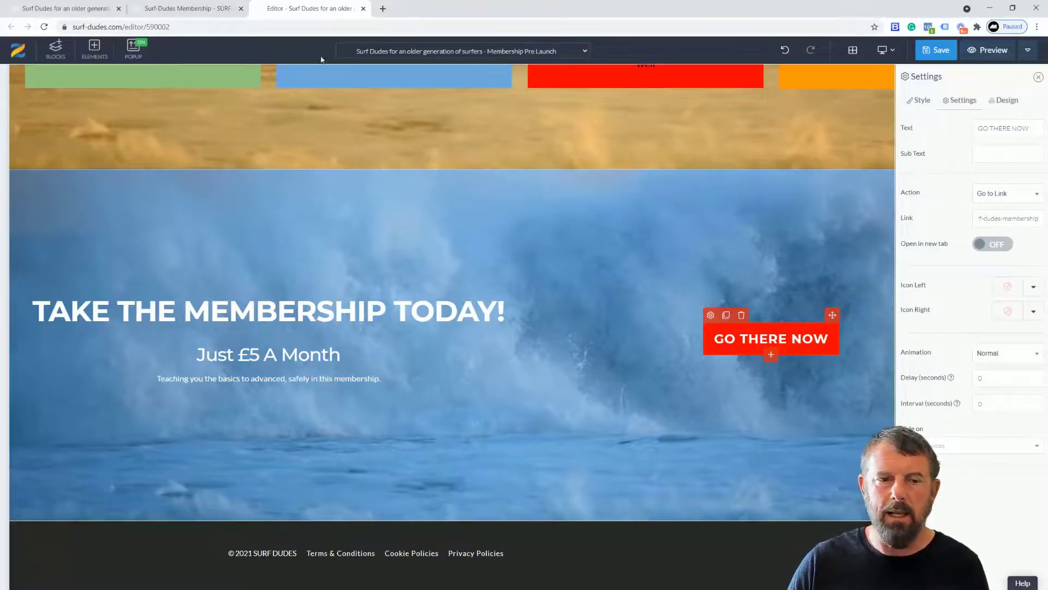
Save the Membership Pre Launch page with its linked GO THERE NOW button and open the page preview
click(159, 15)
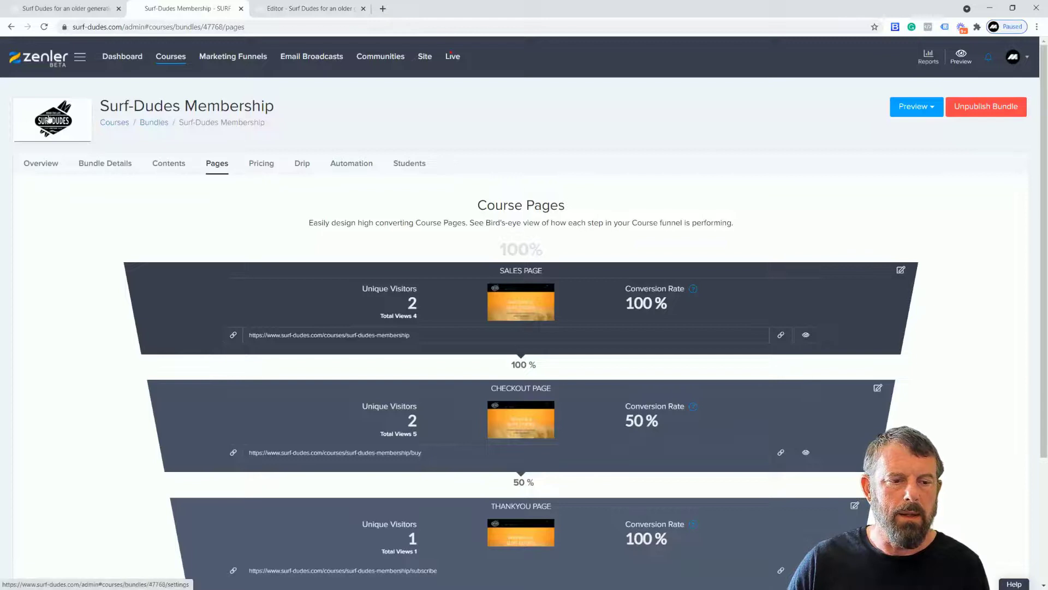
click(316, 14)
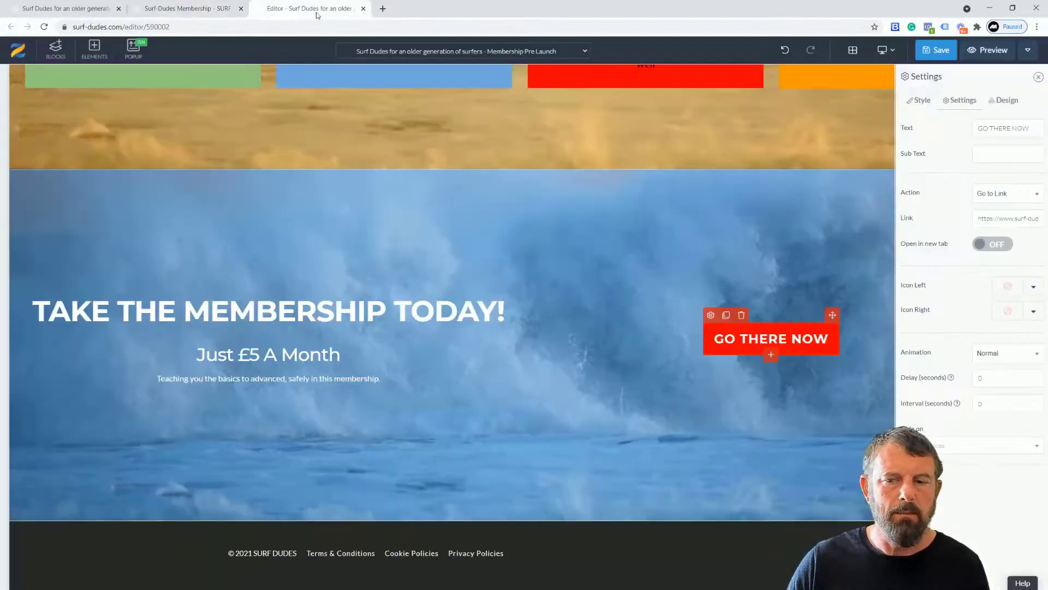
click(936, 55)
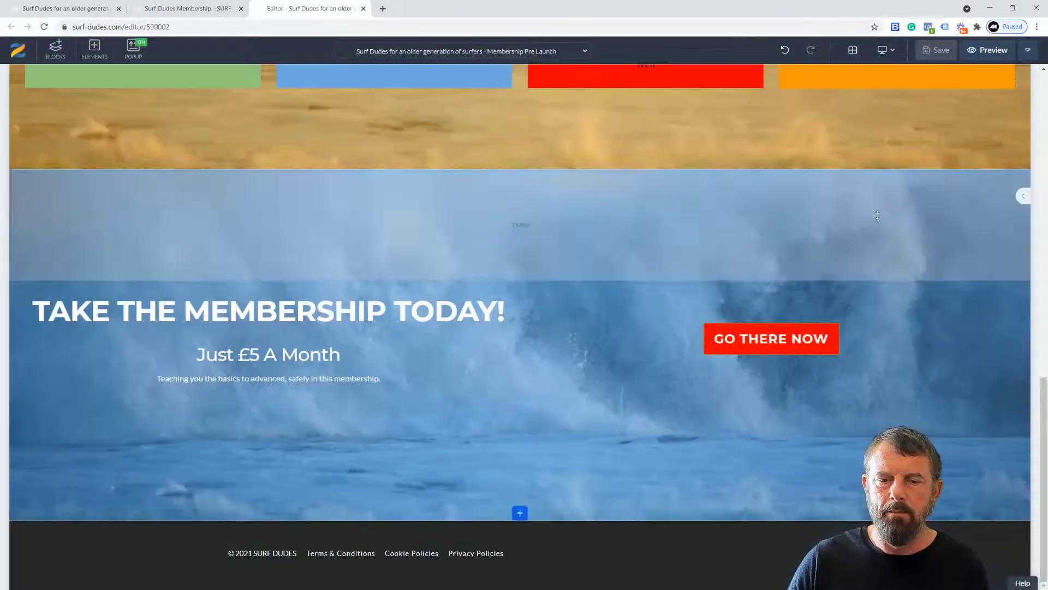
click(973, 50)
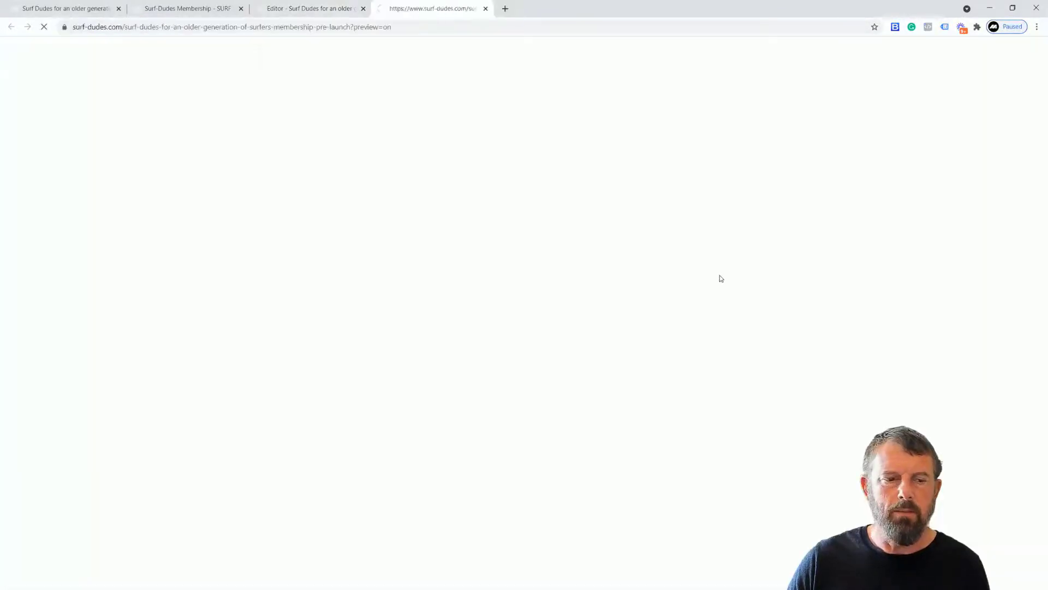
Test the GO THERE NOW button in the preview and follow the sales page's Advanced Techniques button to the checkout
scroll(797, 323, down, 5)
scroll(794, 321, down, 8)
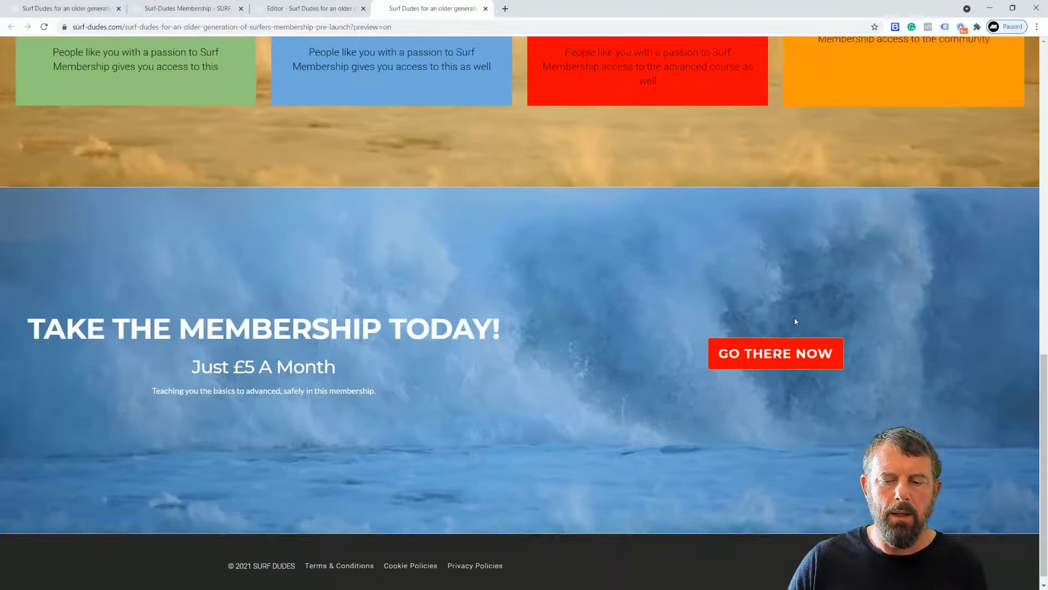
click(741, 349)
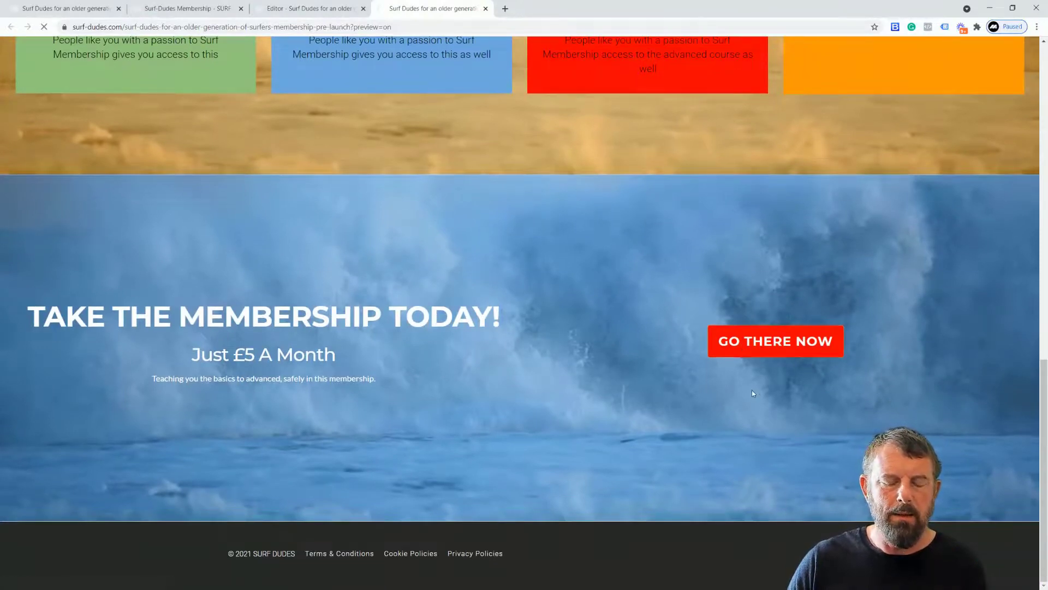
scroll(703, 342, down, 1)
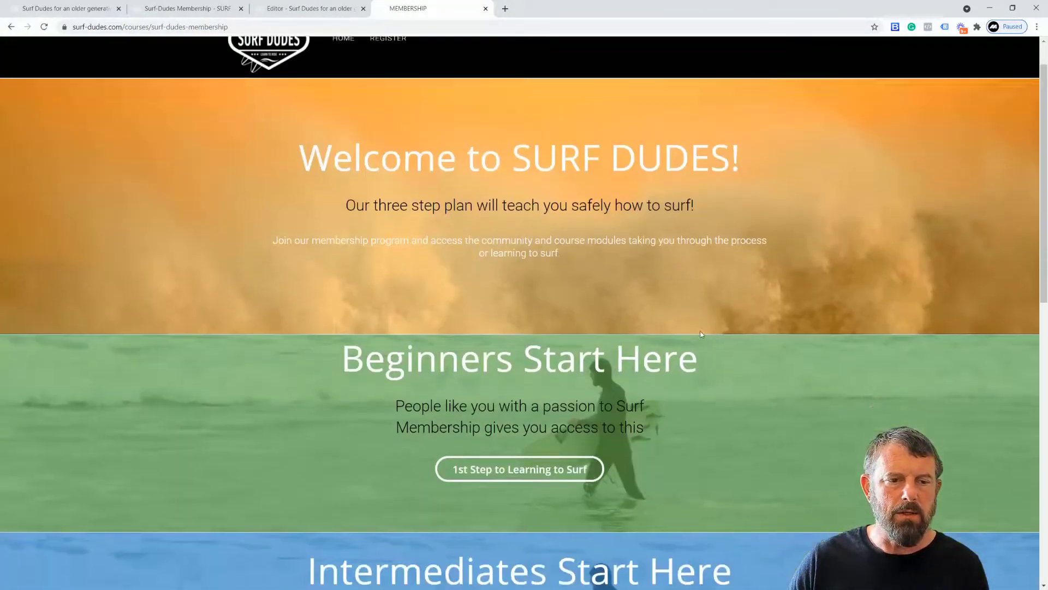
scroll(549, 294, down, 10)
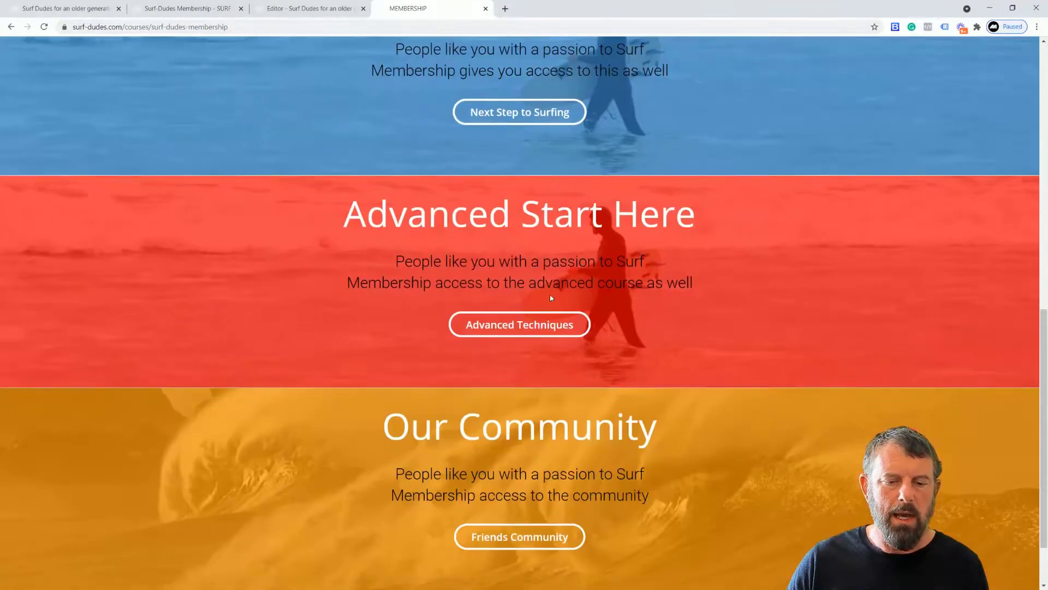
click(530, 328)
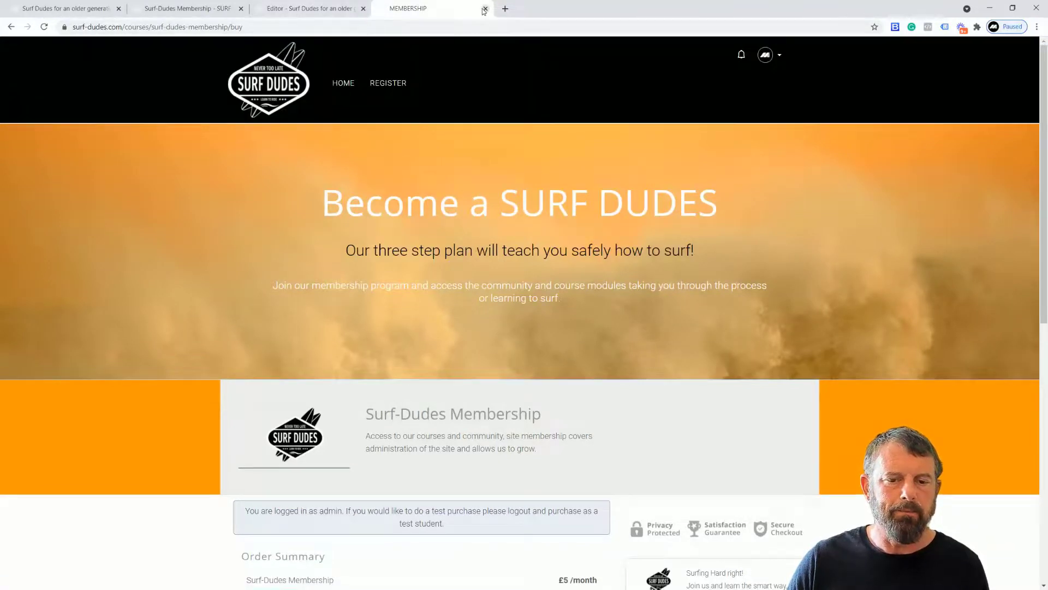
Return to the Pre Launch page editor and examine the page's registration popup, closing it again
click(295, 10)
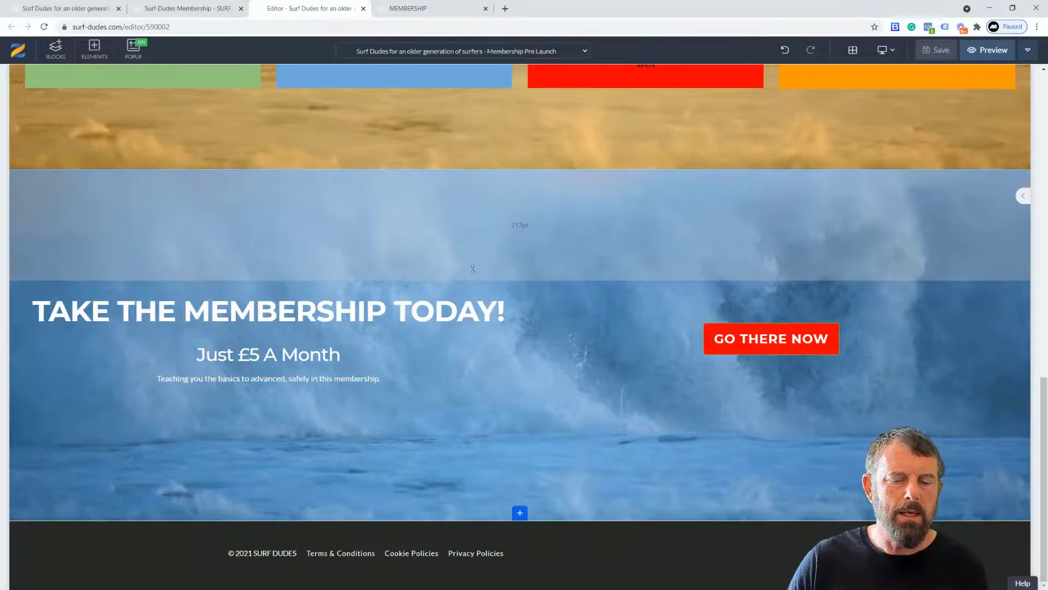
scroll(473, 268, up, 7)
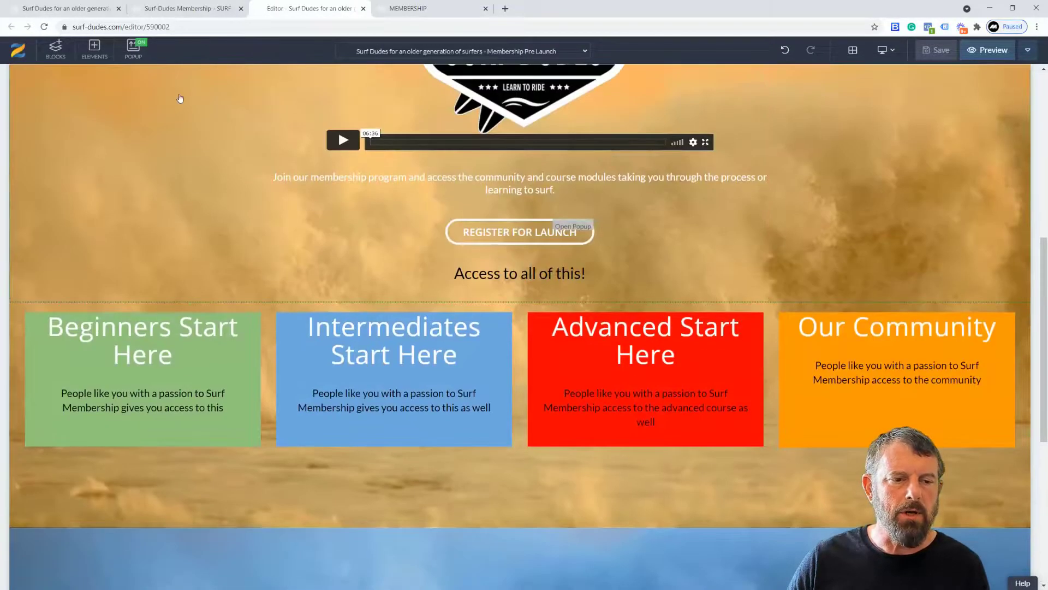
click(134, 50)
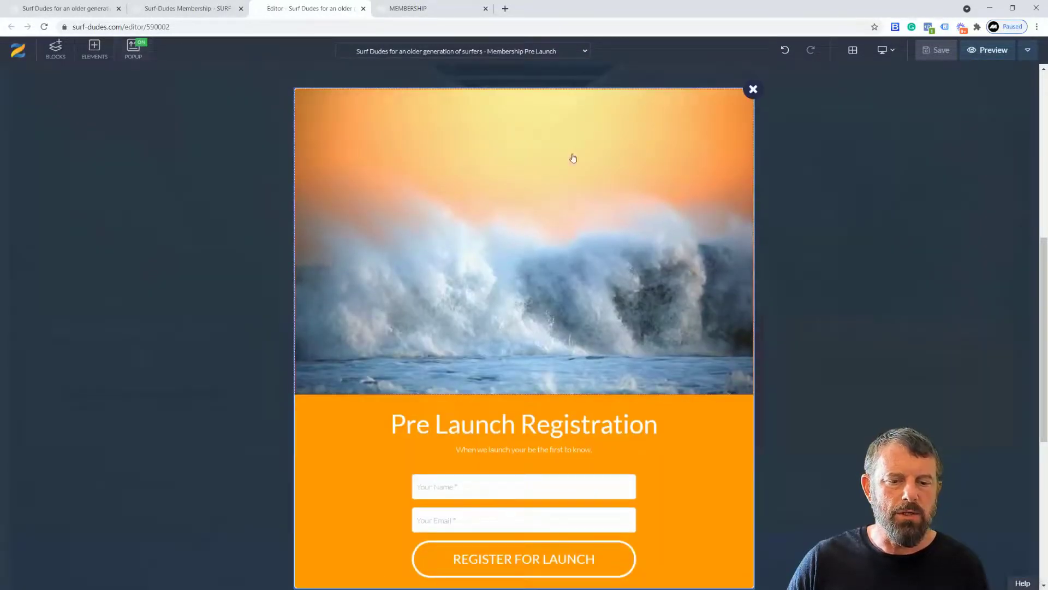
click(753, 89)
scroll(589, 235, down, 4)
scroll(593, 243, down, 2)
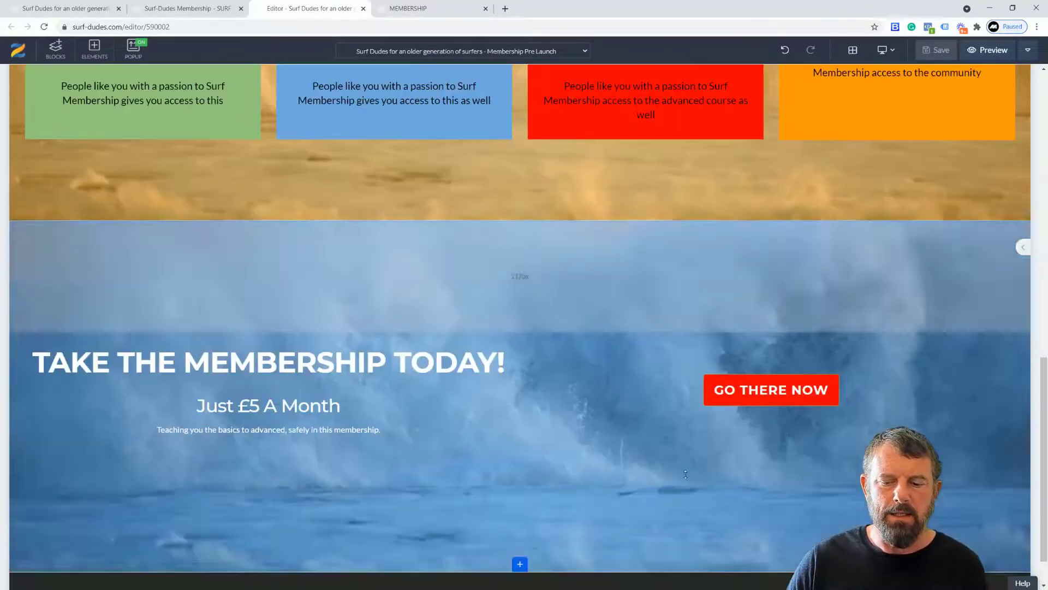
Change the GO THERE NOW button's action to Open Popup and save the page
click(710, 366)
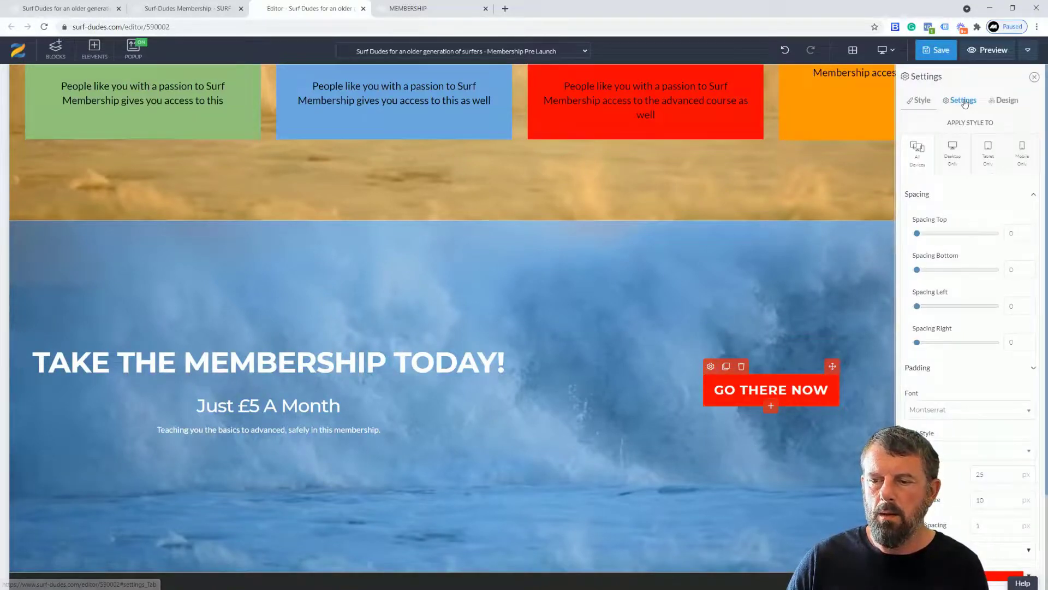
click(965, 102)
click(1027, 191)
click(989, 254)
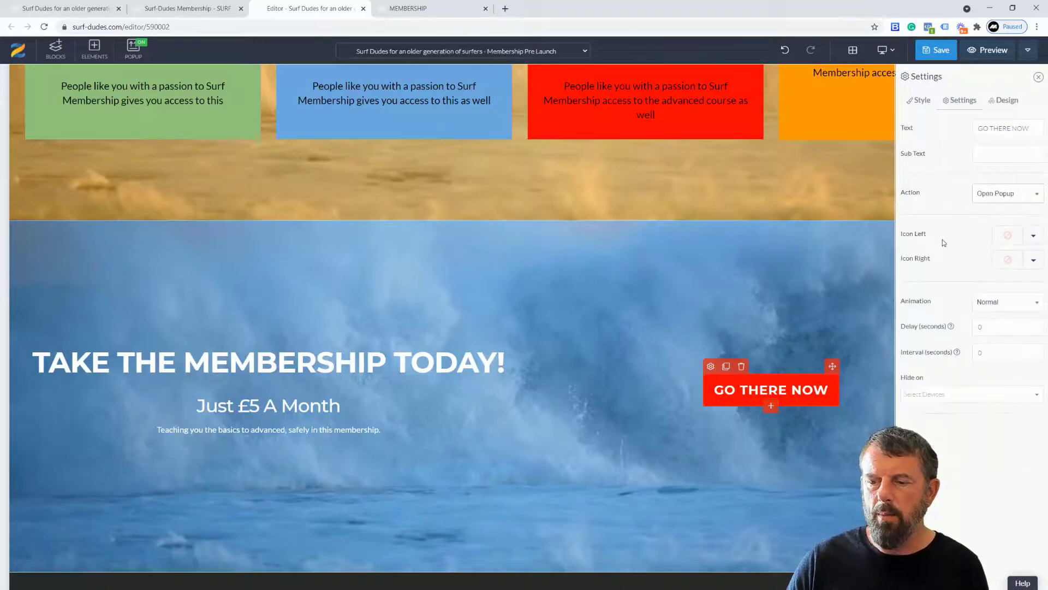
click(936, 50)
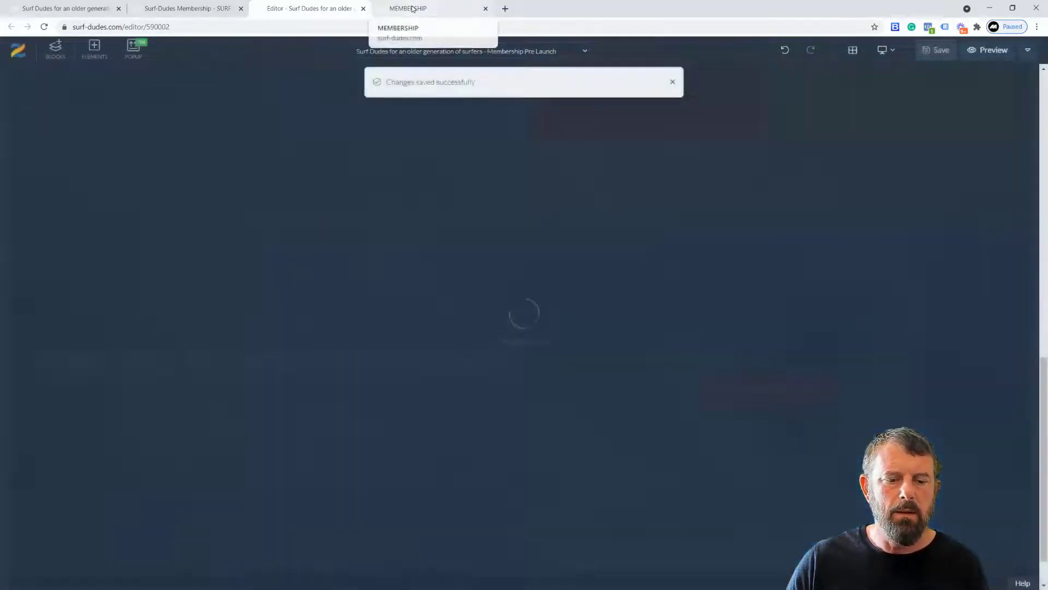
Go back from the checkout to the Pre Launch page preview and reload it to load the saved button action
click(412, 8)
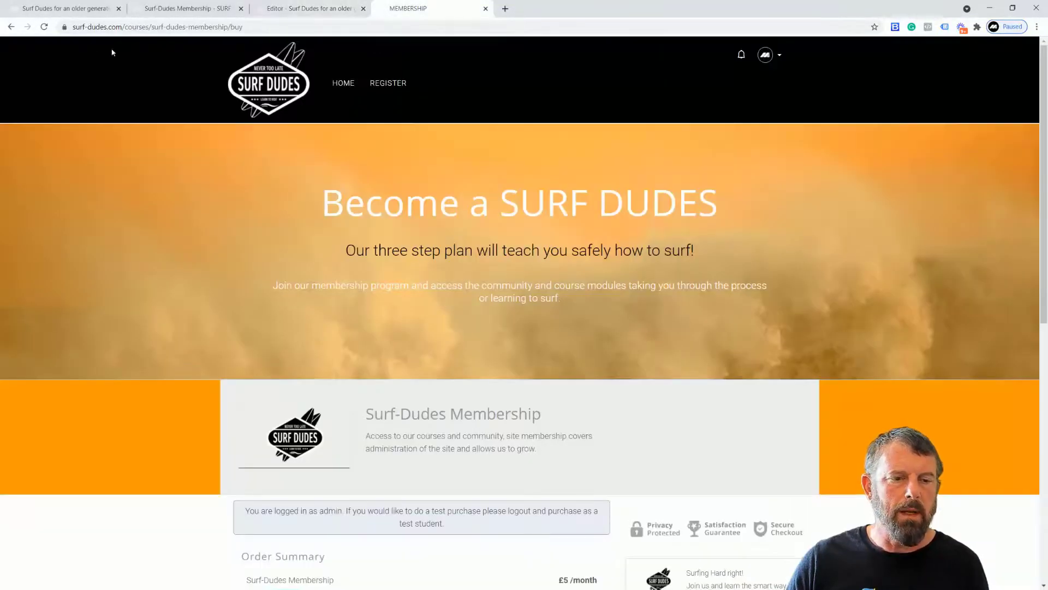
click(42, 28)
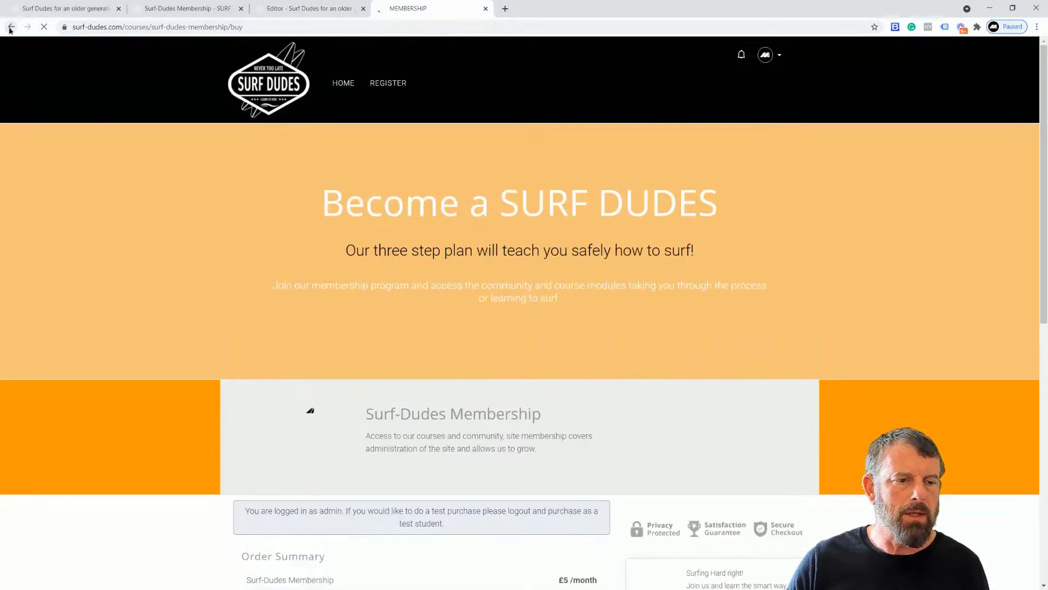
click(11, 27)
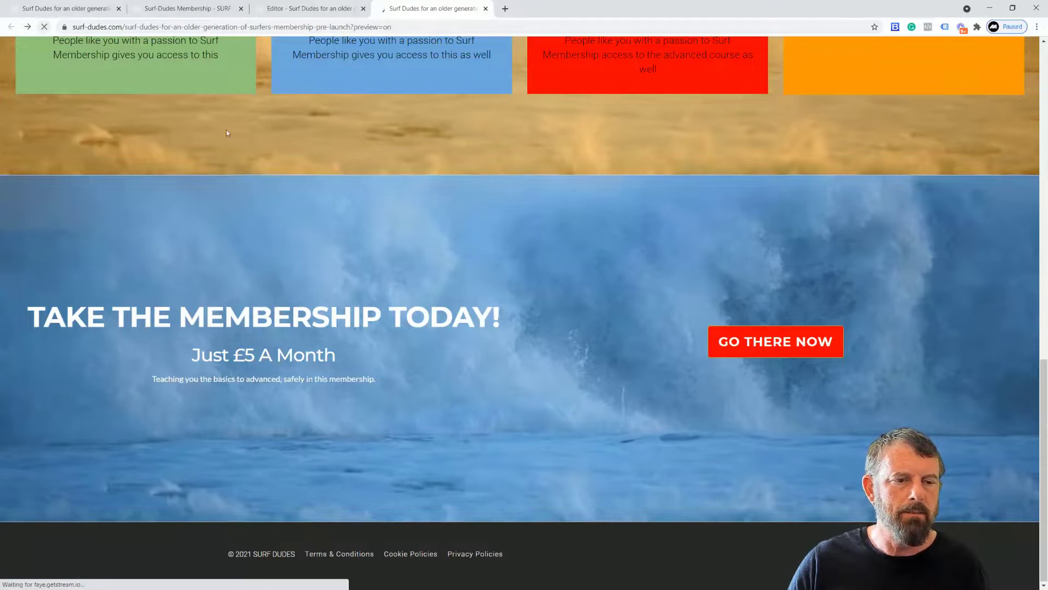
click(748, 342)
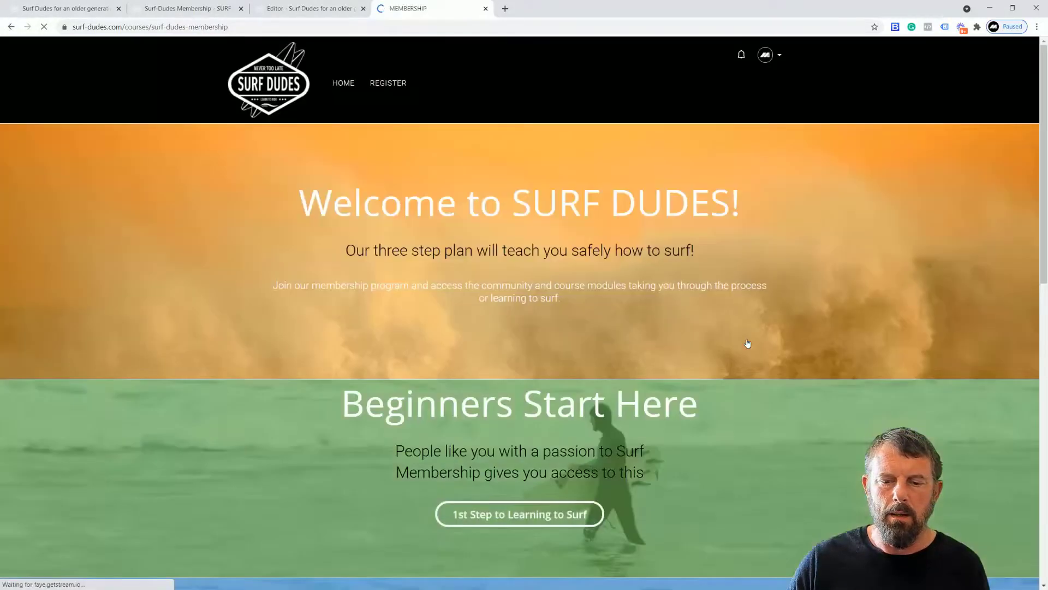
click(11, 27)
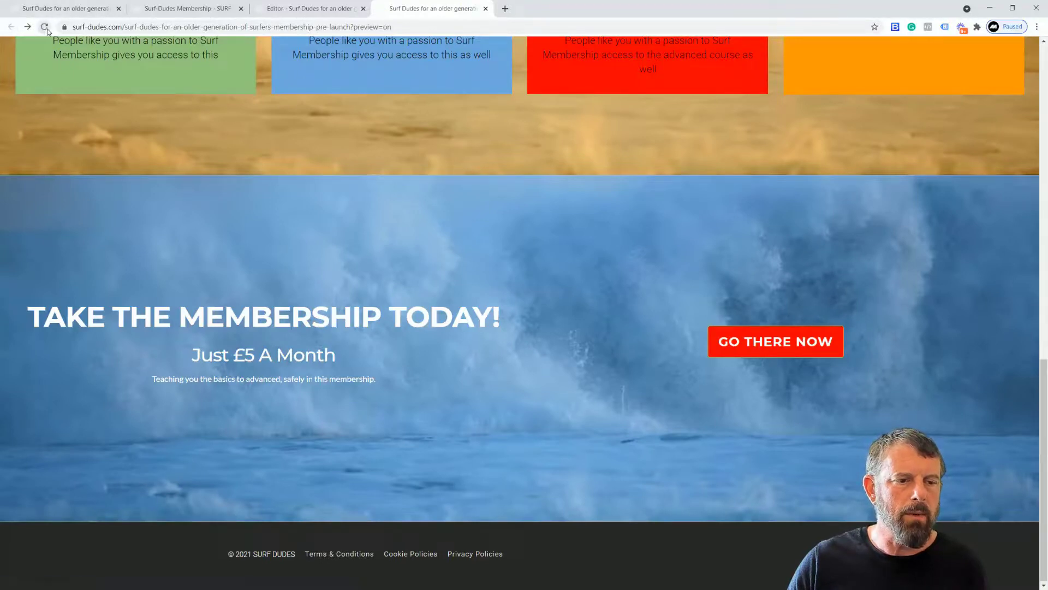
click(45, 27)
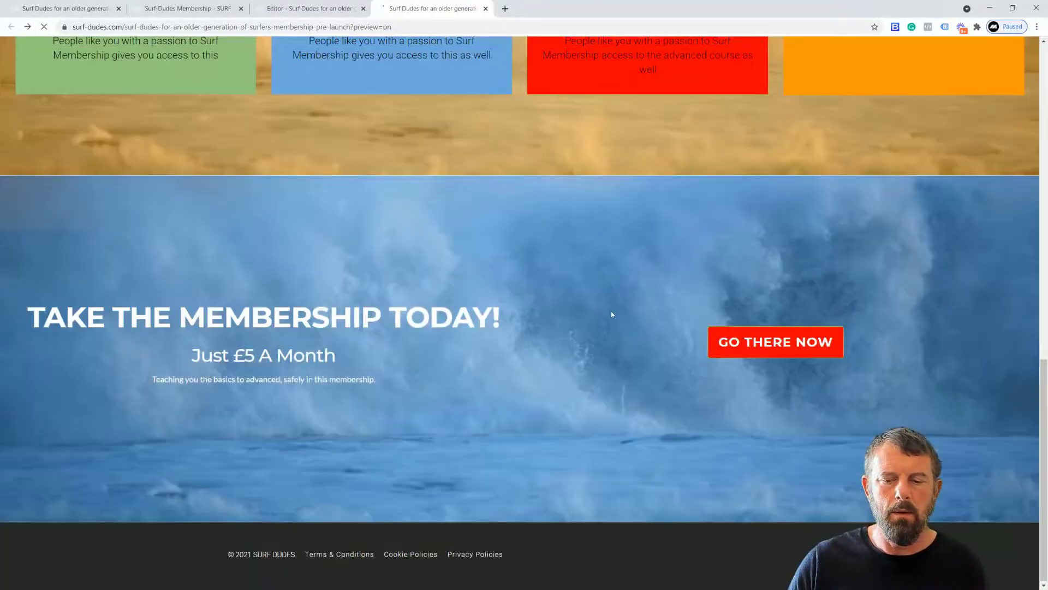
Test the GO THERE NOW button's popup in the reloaded preview, close it and look over the surrounding page sections
click(745, 352)
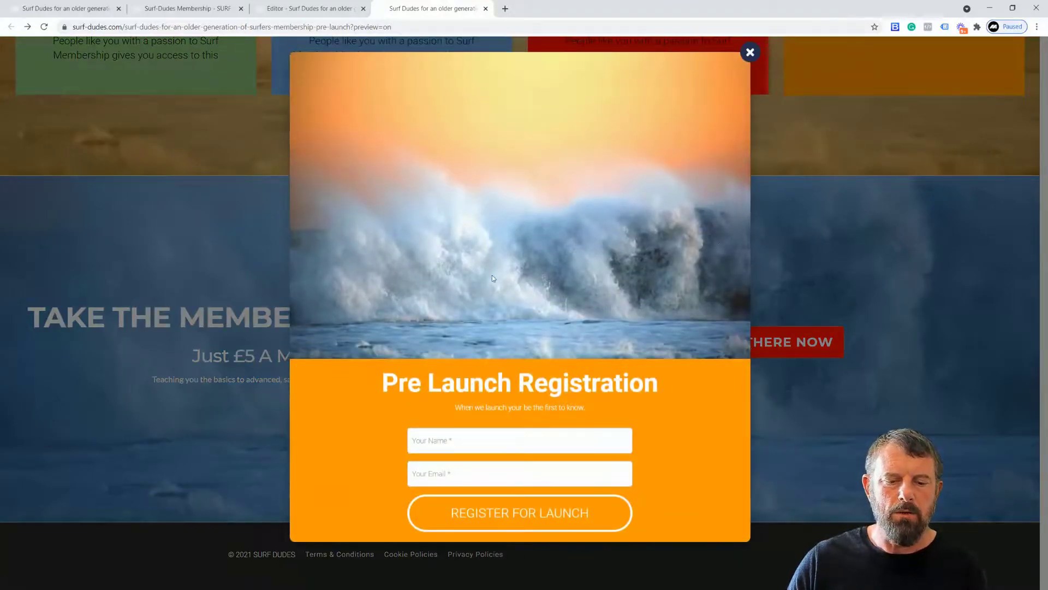
click(750, 53)
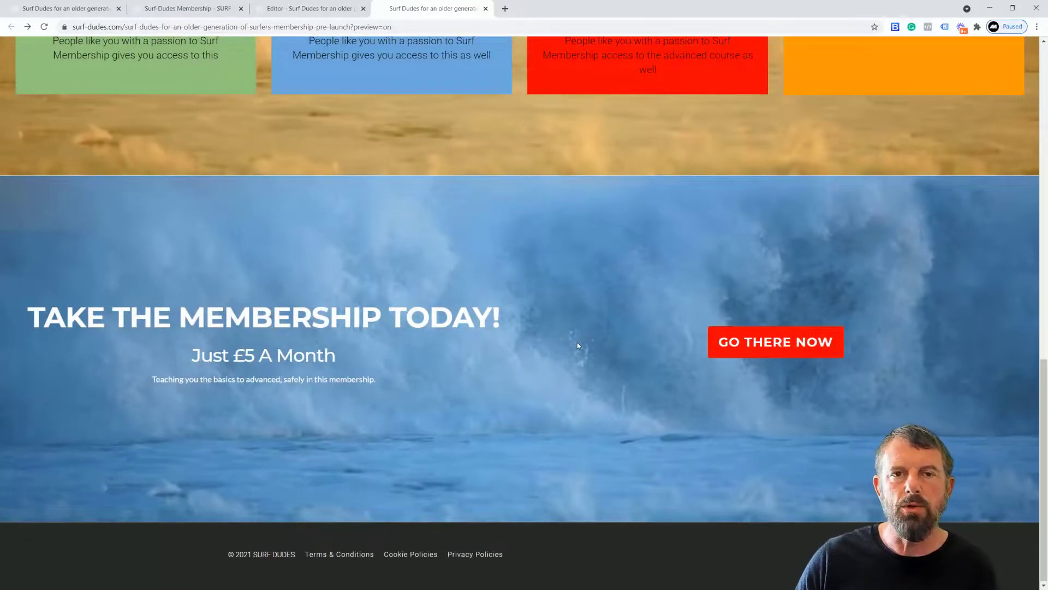
scroll(589, 352, up, 1)
scroll(589, 352, up, 7)
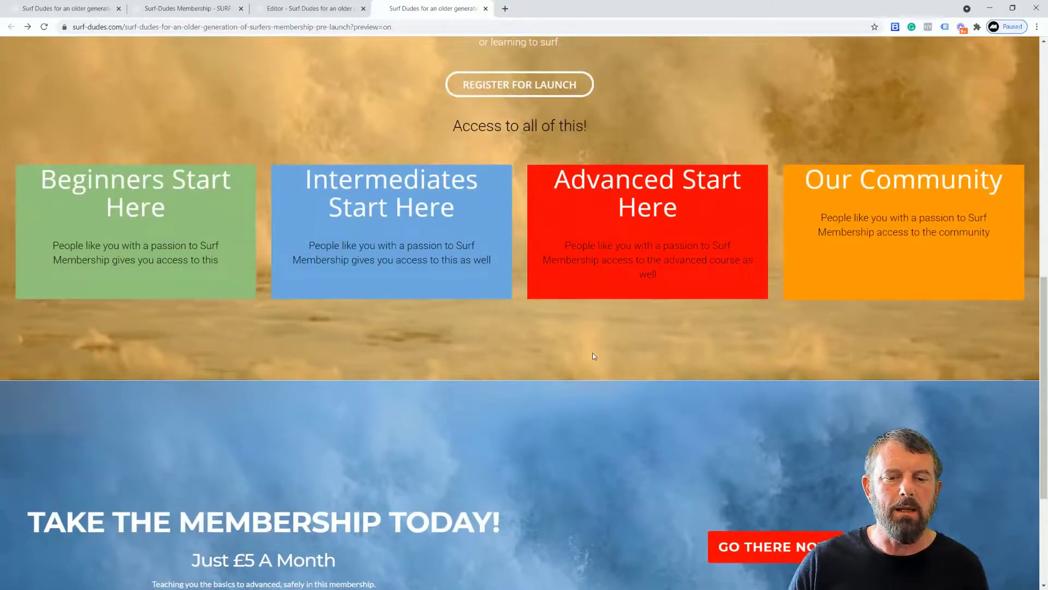
scroll(661, 422, down, 7)
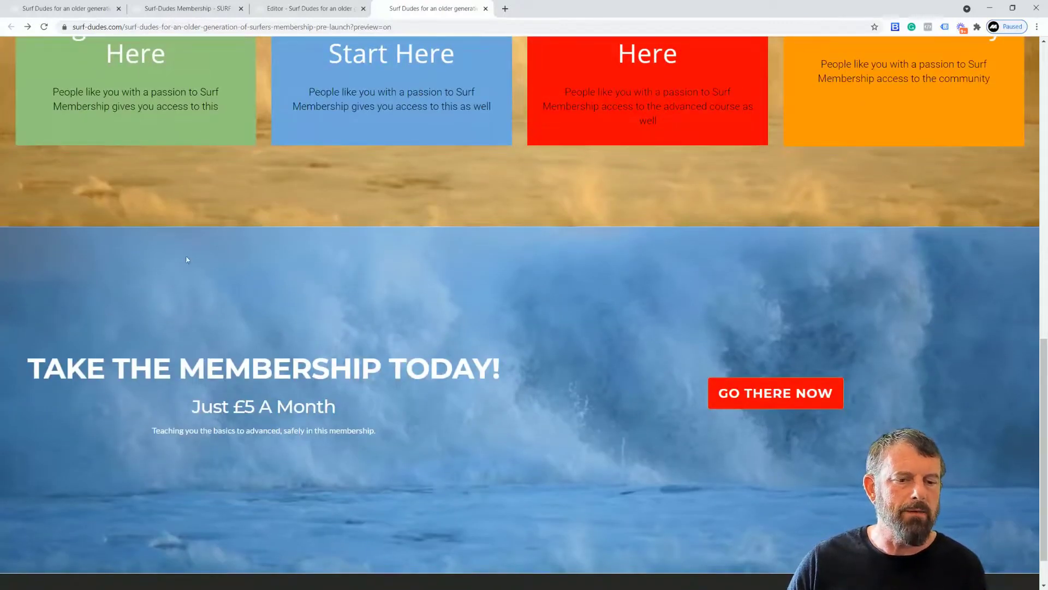
Return to the page editor and delete the "Take the Membership Today!" block above the footer
click(309, 9)
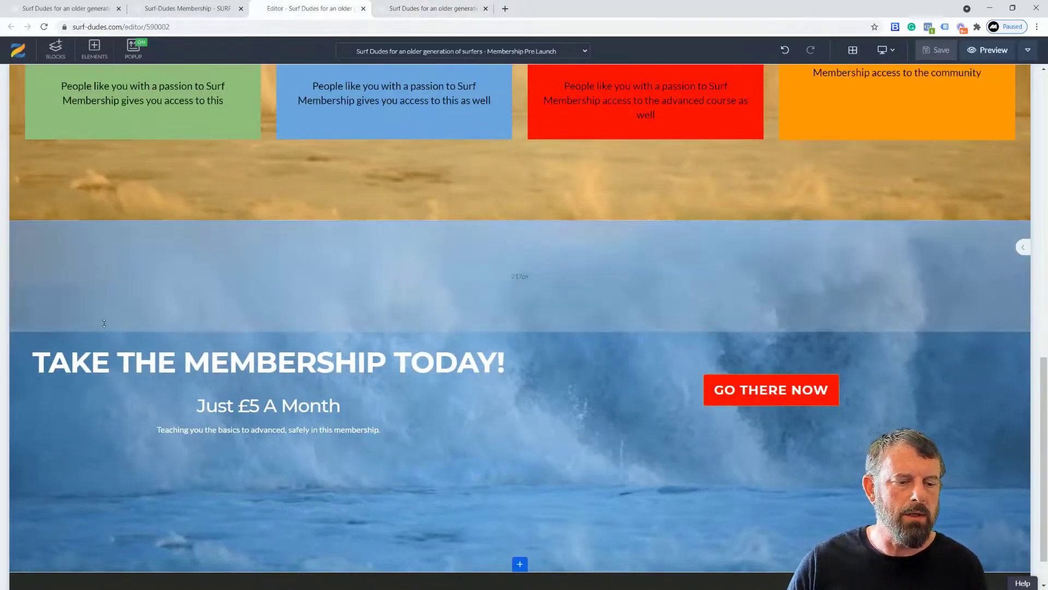
click(104, 324)
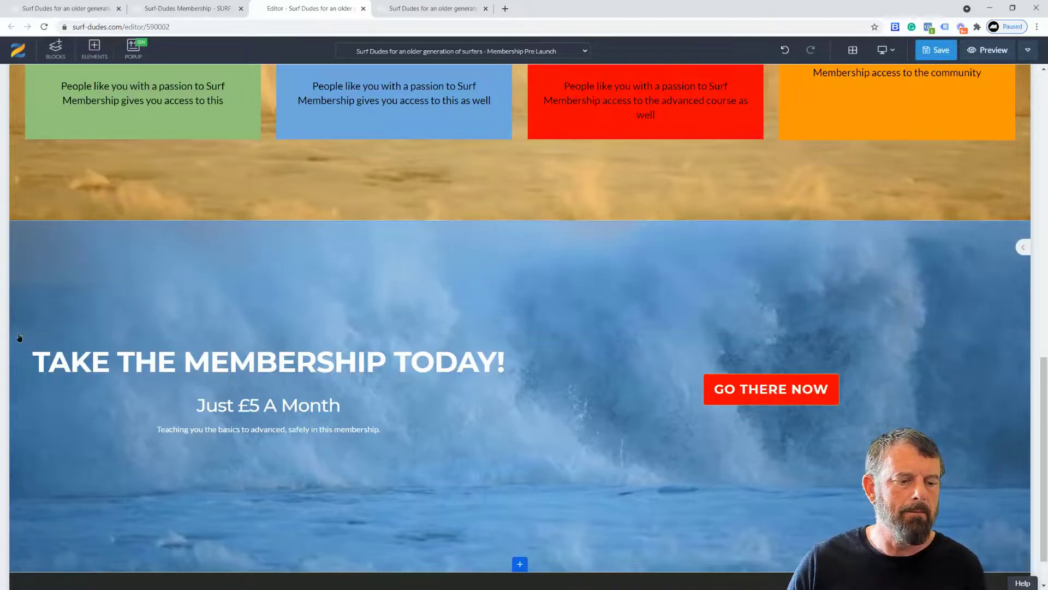
click(62, 230)
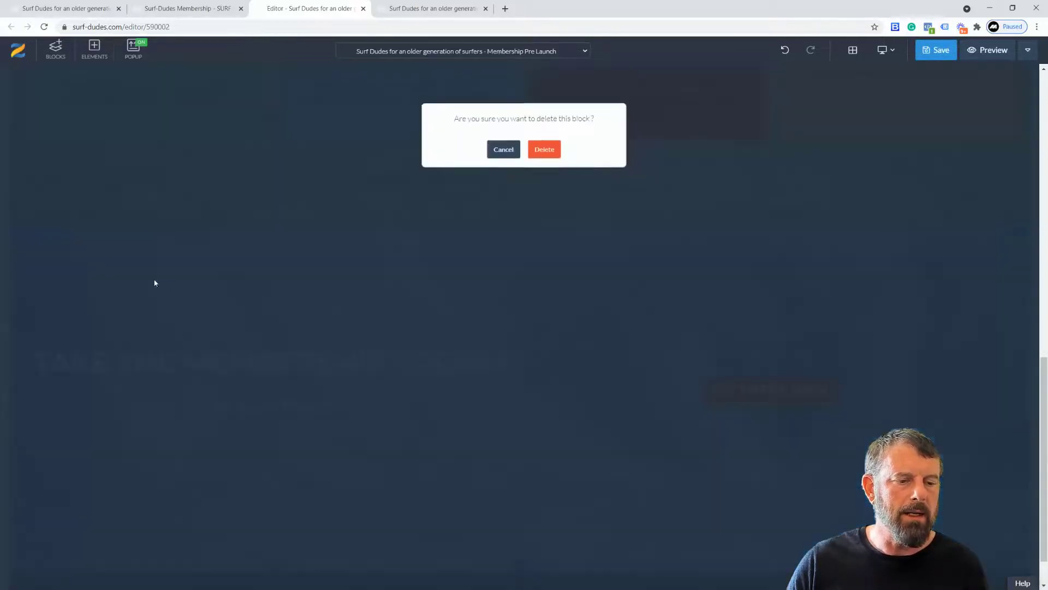
click(547, 154)
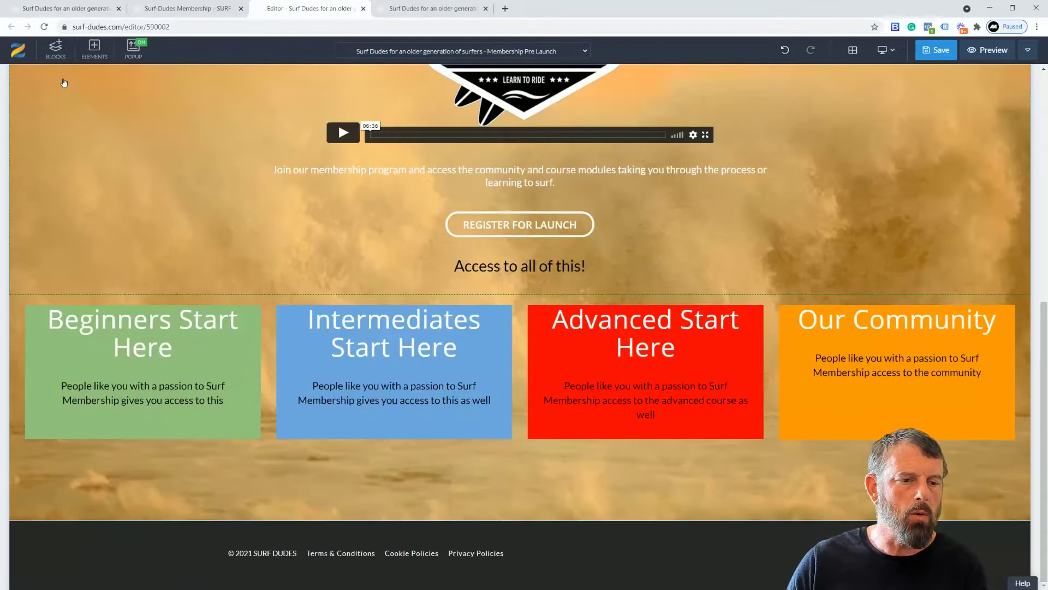
Delete the CTA1 template from the saved custom blocks
click(55, 49)
scroll(80, 309, down, 5)
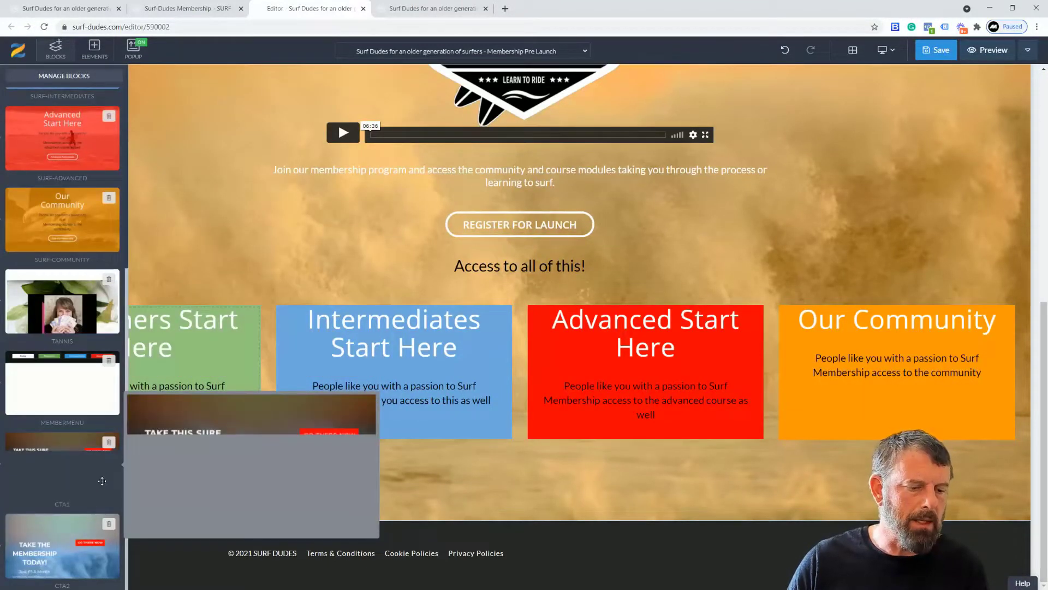
click(108, 443)
click(546, 154)
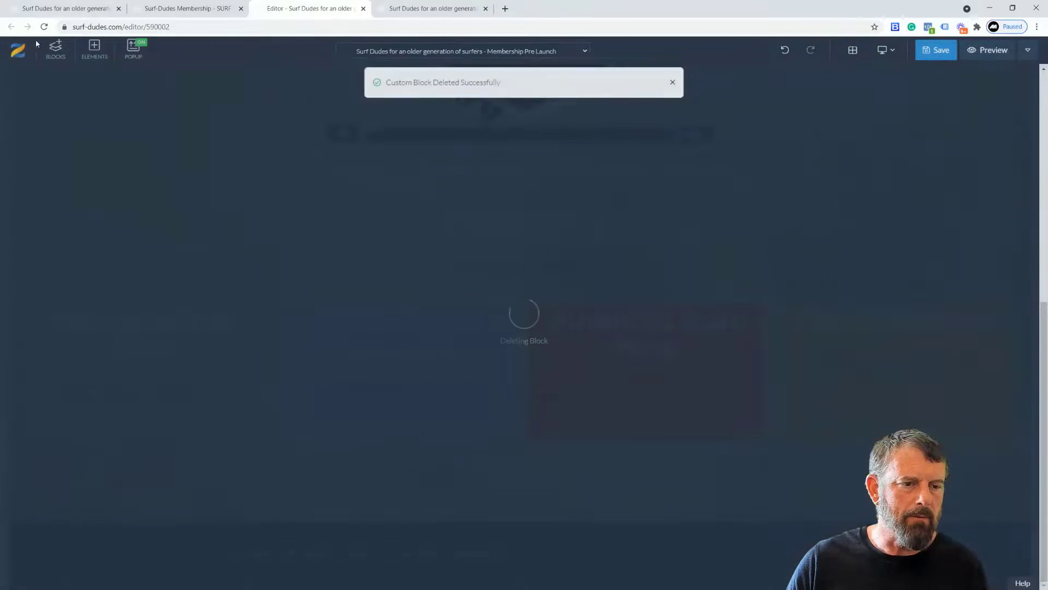
Reopen the Custom Blocks collection and review the remaining saved templates
click(55, 48)
scroll(68, 377, down, 5)
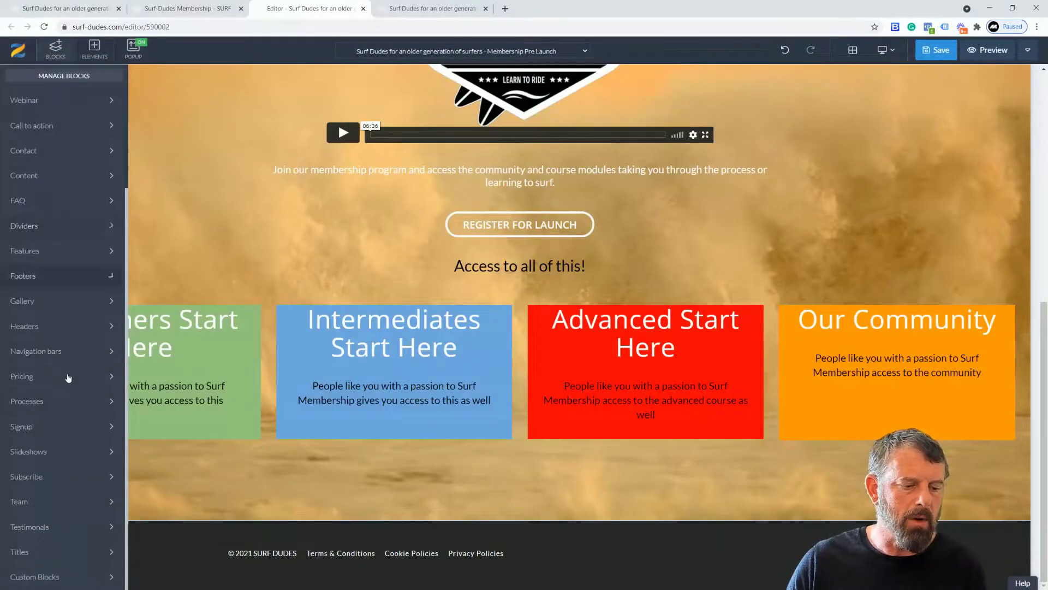
click(70, 581)
scroll(60, 492, down, 5)
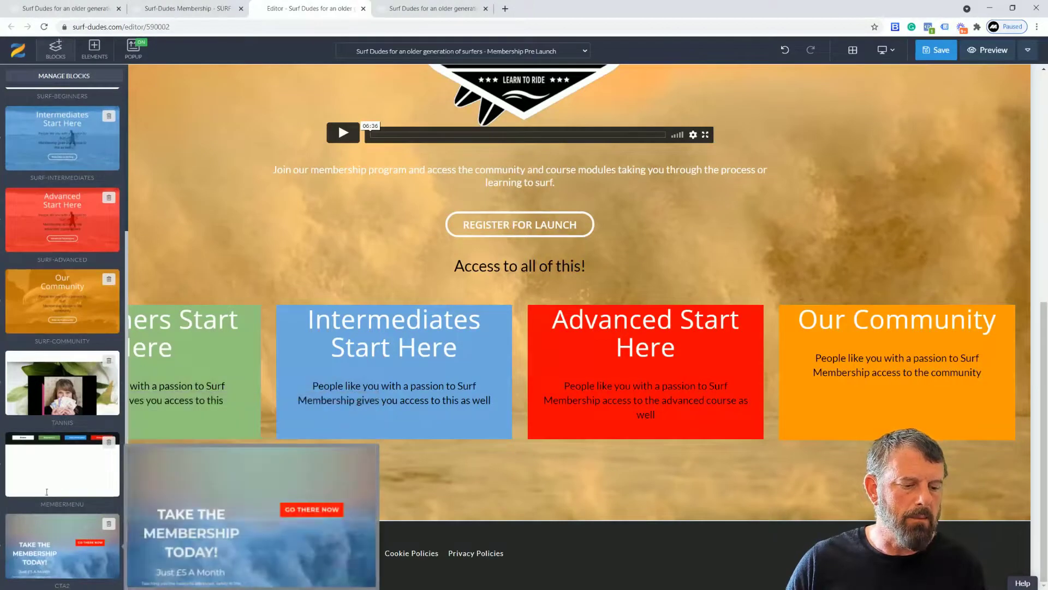
scroll(60, 491, up, 5)
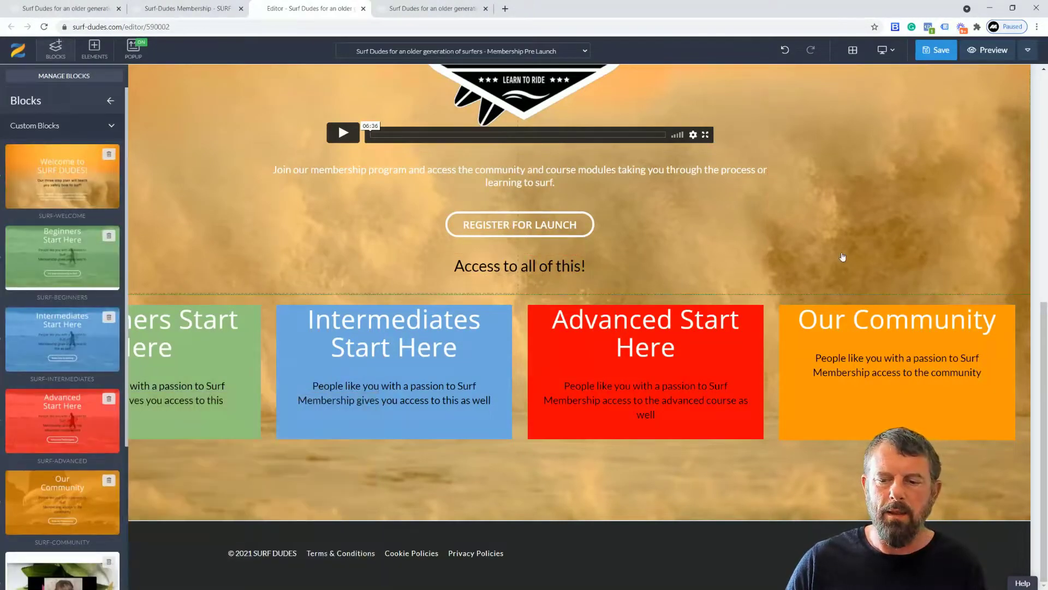
Close the custom blocks collection and look at the membership call-to-action block in the page preview
click(842, 256)
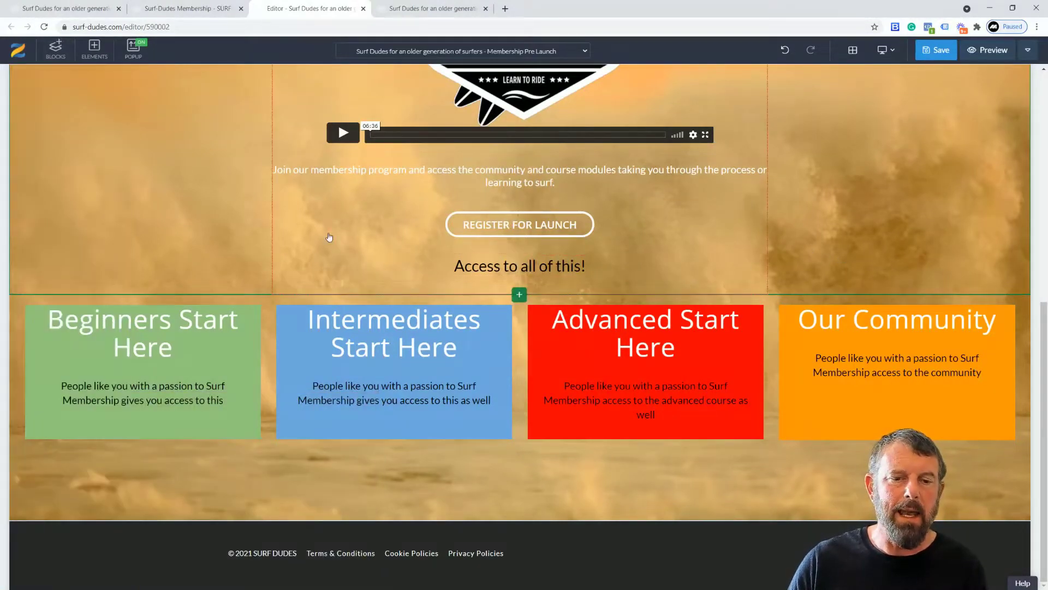
click(407, 13)
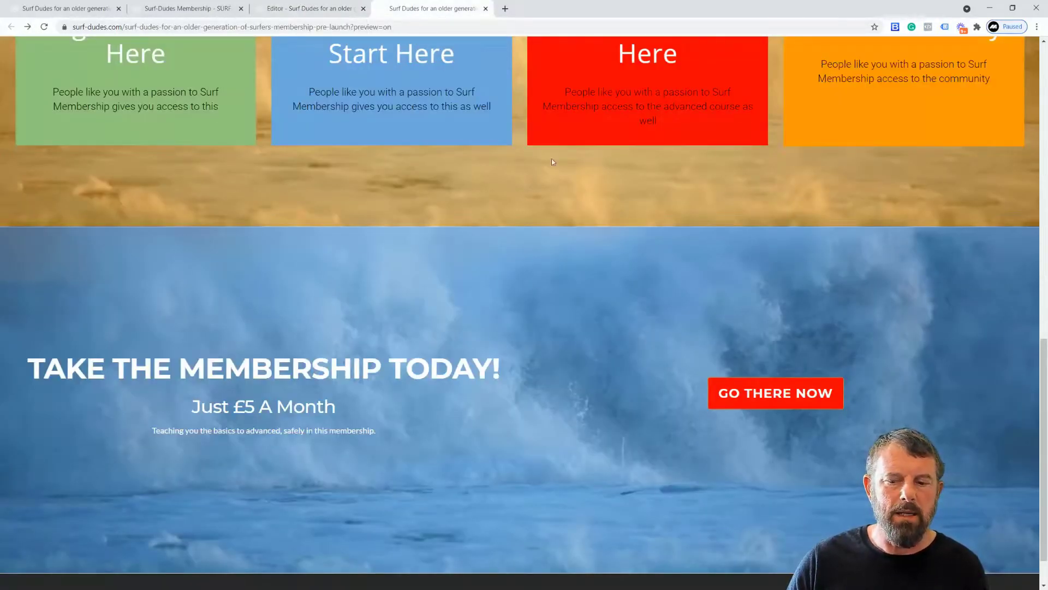
Go to the marketing funnels in the site admin and start a new funnel of the Lead Magnet type
click(209, 9)
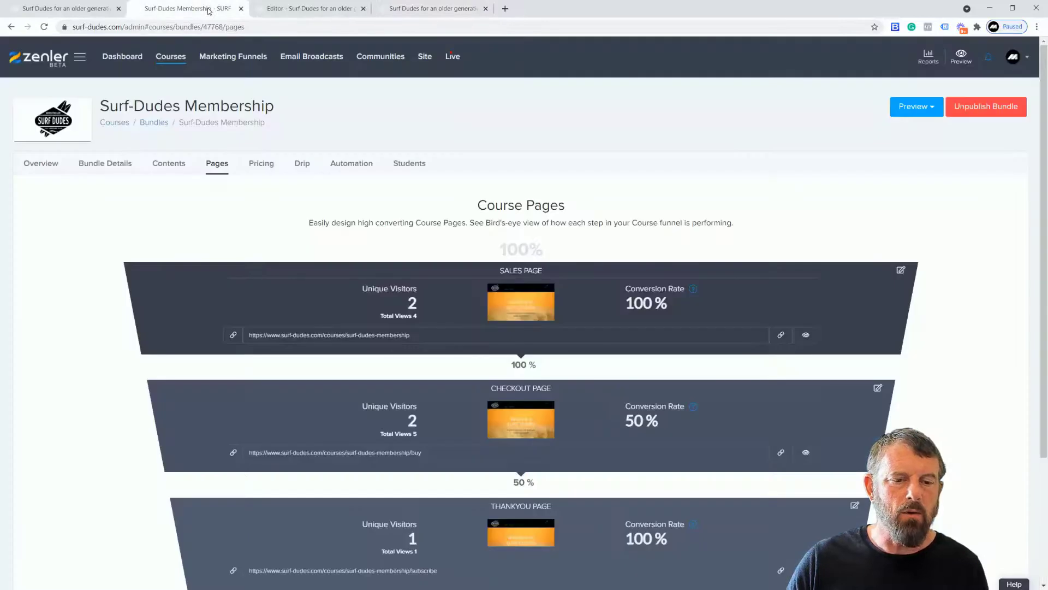
click(236, 56)
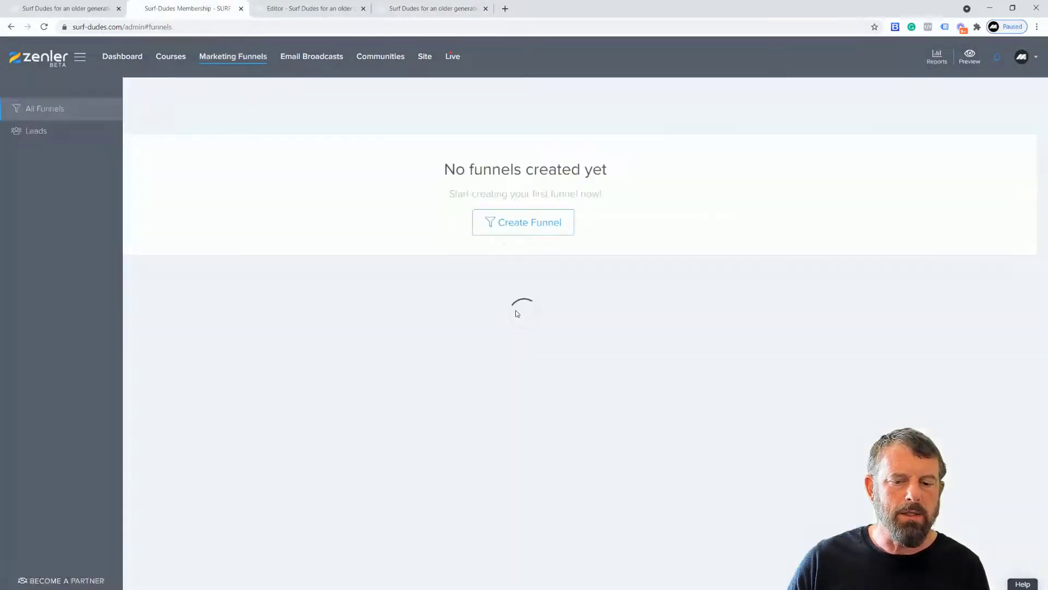
click(606, 307)
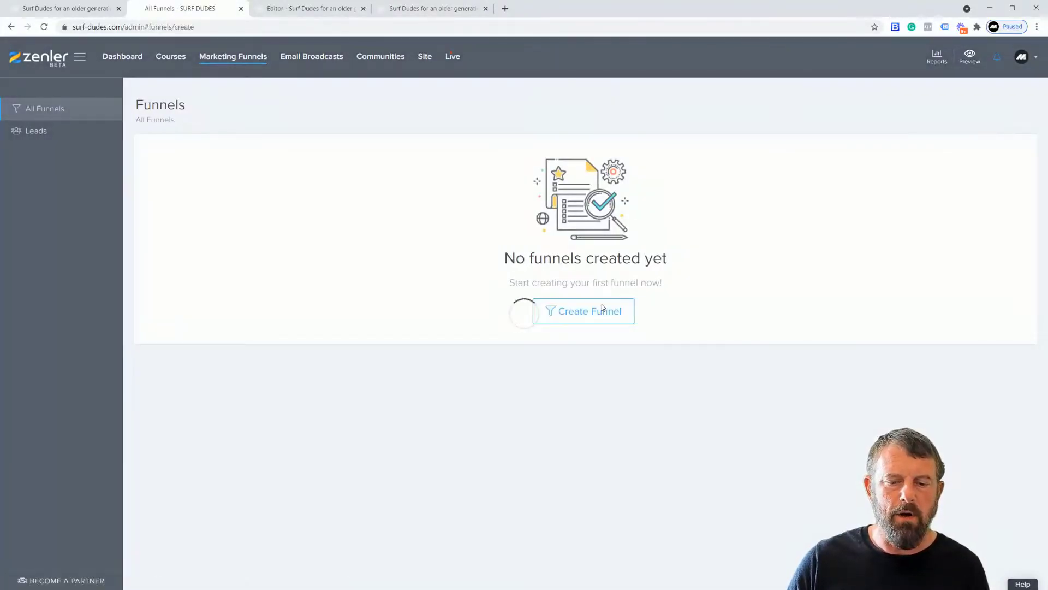
click(722, 471)
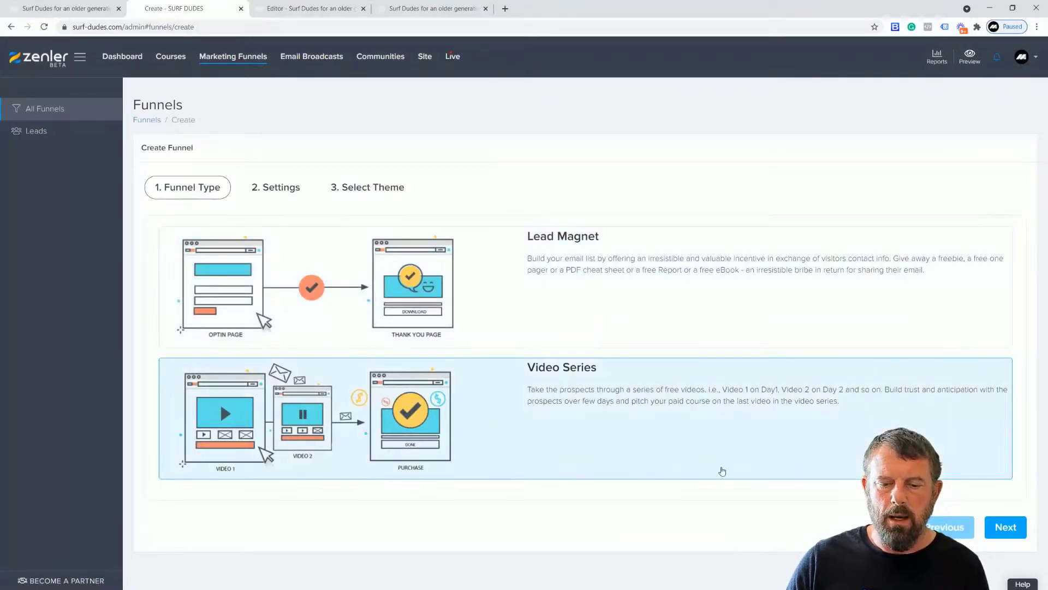
click(596, 288)
click(1001, 529)
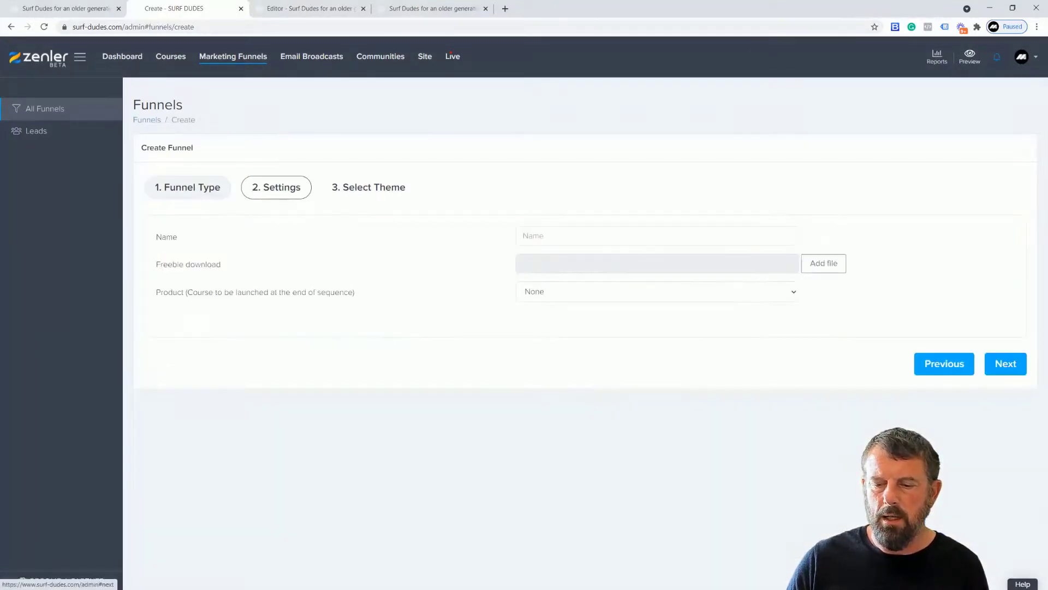
Name the funnel "test" and create it with the Secrets theme
click(562, 235)
text(test)
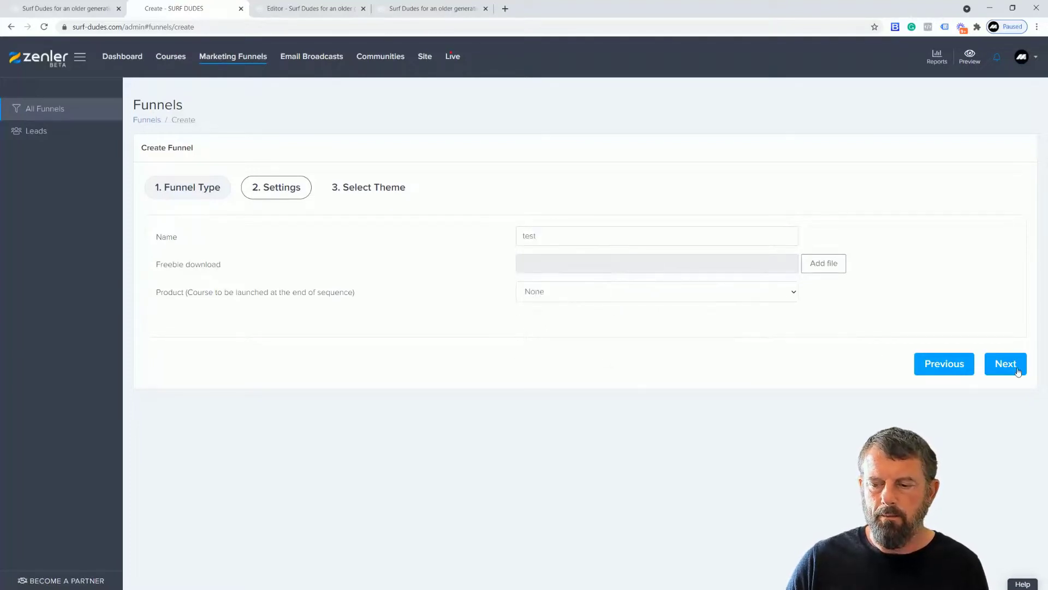
click(1017, 371)
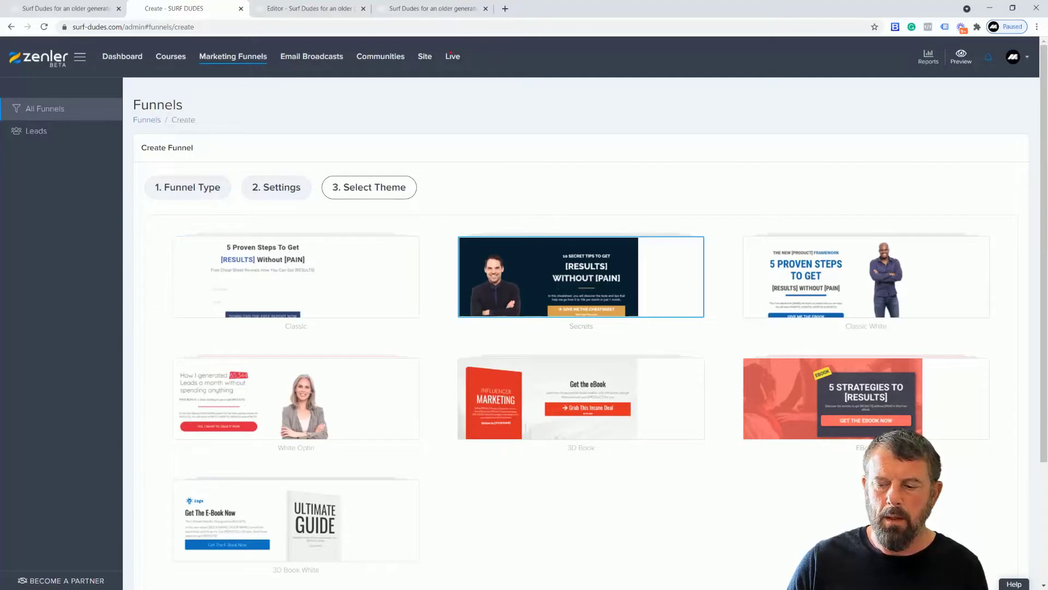
scroll(580, 333, down, 3)
click(984, 562)
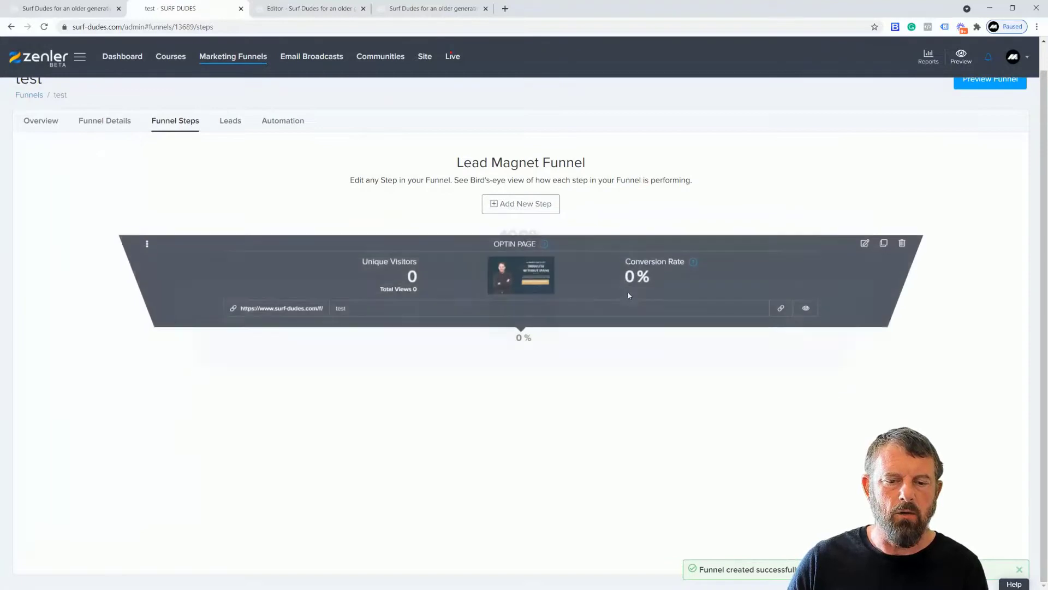
Copy the URL of the test funnel's optin page and return to the GO THERE NOW button in the page preview
click(778, 323)
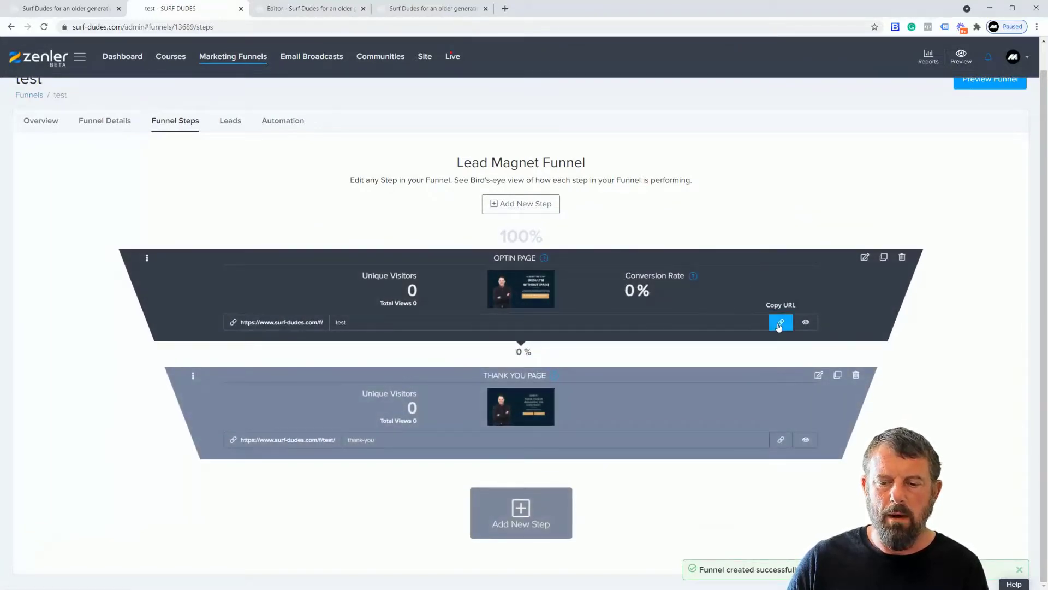
click(327, 9)
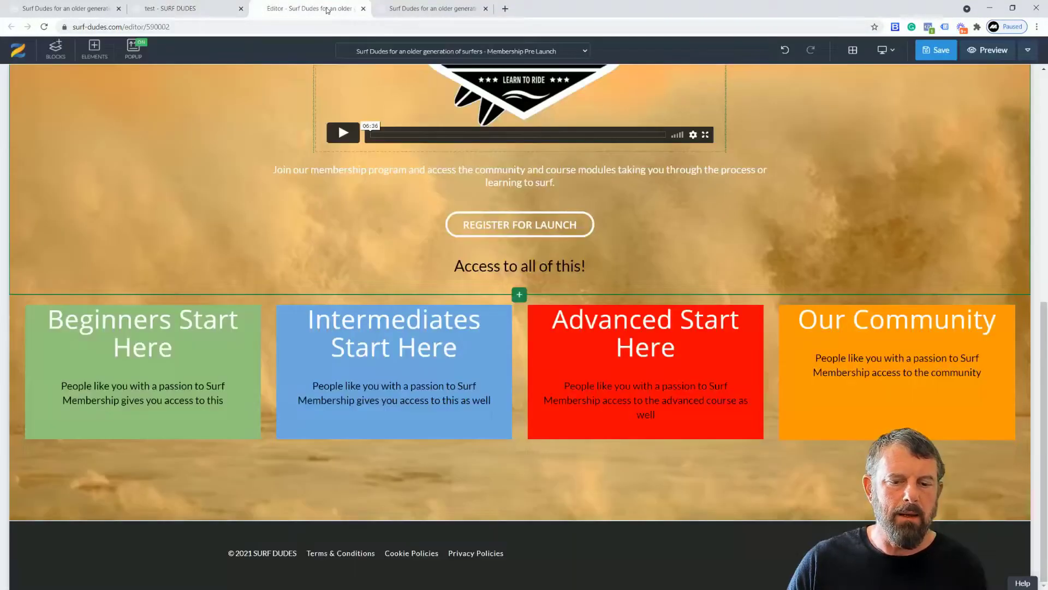
click(420, 8)
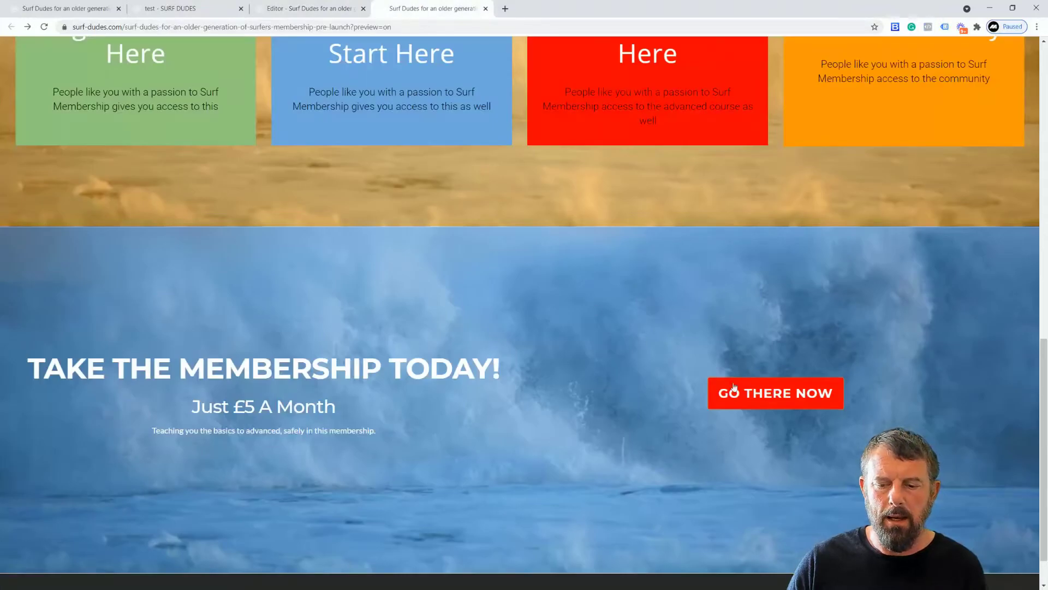
click(202, 15)
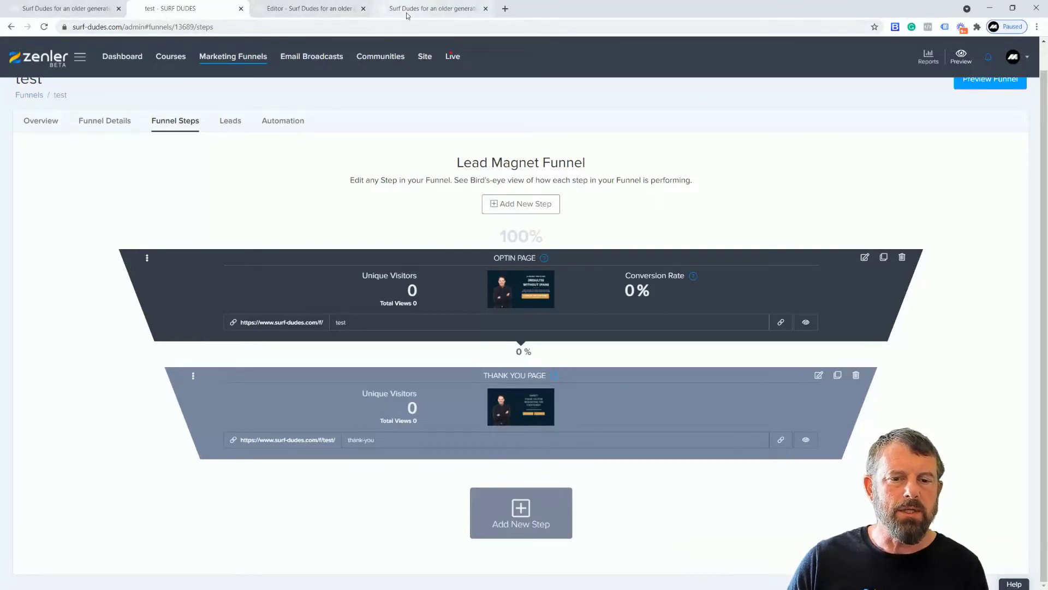
click(433, 8)
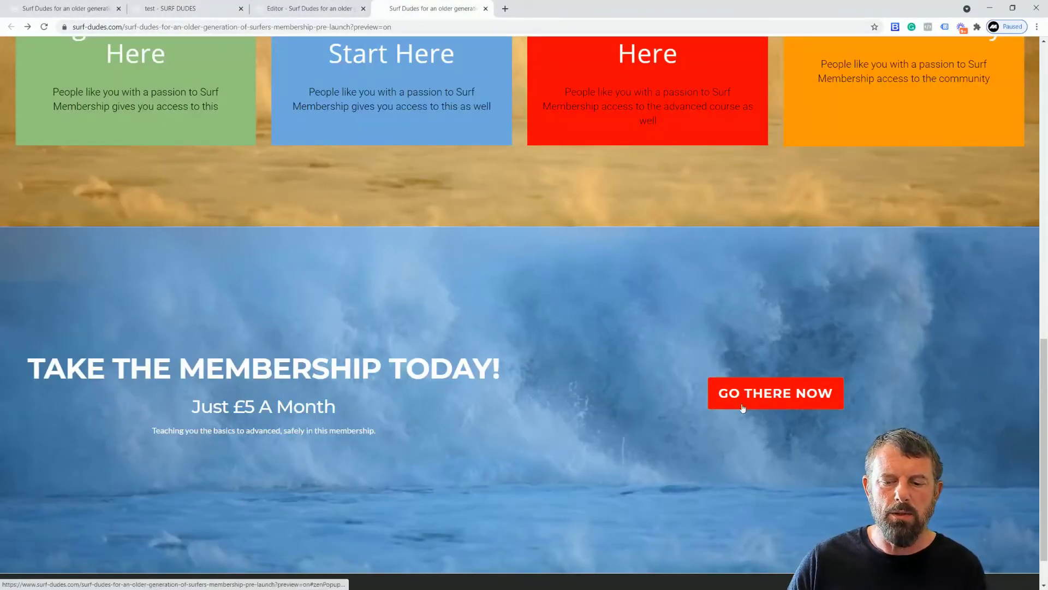